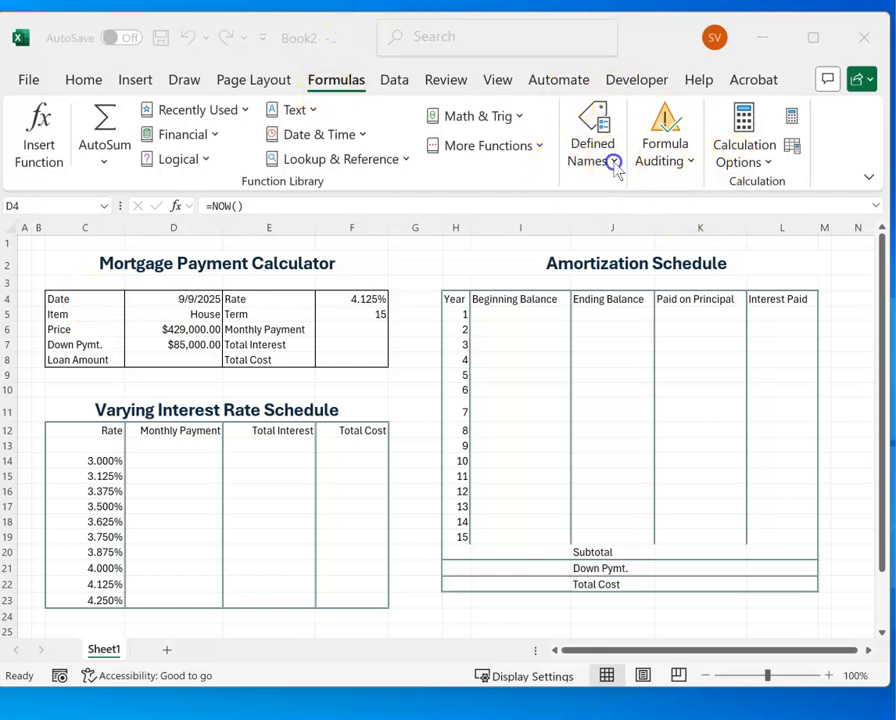
Step: Create names for cells C4:D8 using only the left column labels, and check the names of D6, D7 and D8
left_click(613, 163)
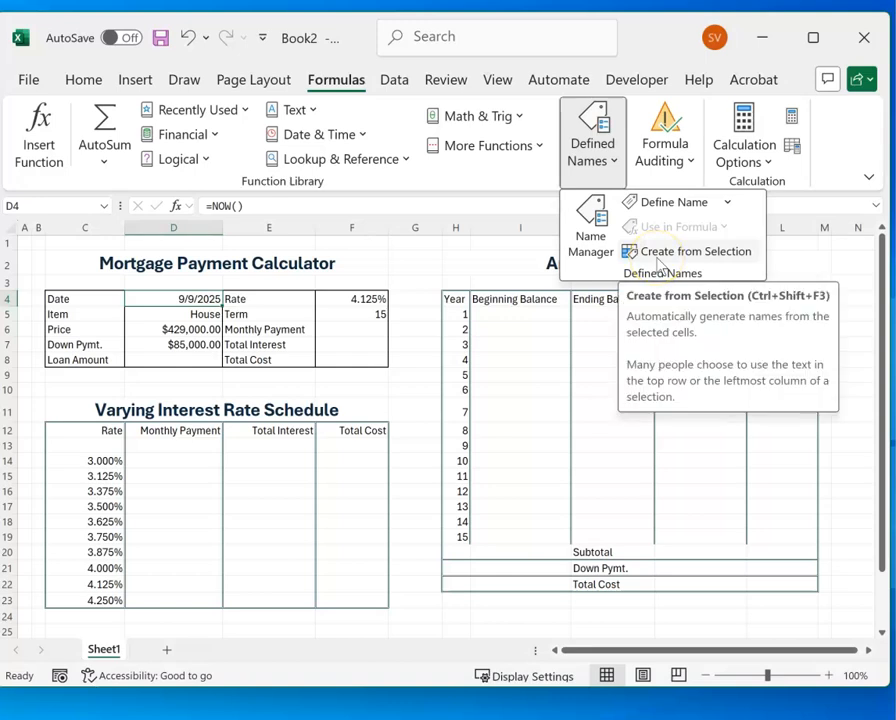
left_click(88, 300)
left_click_drag(92, 302, 181, 364)
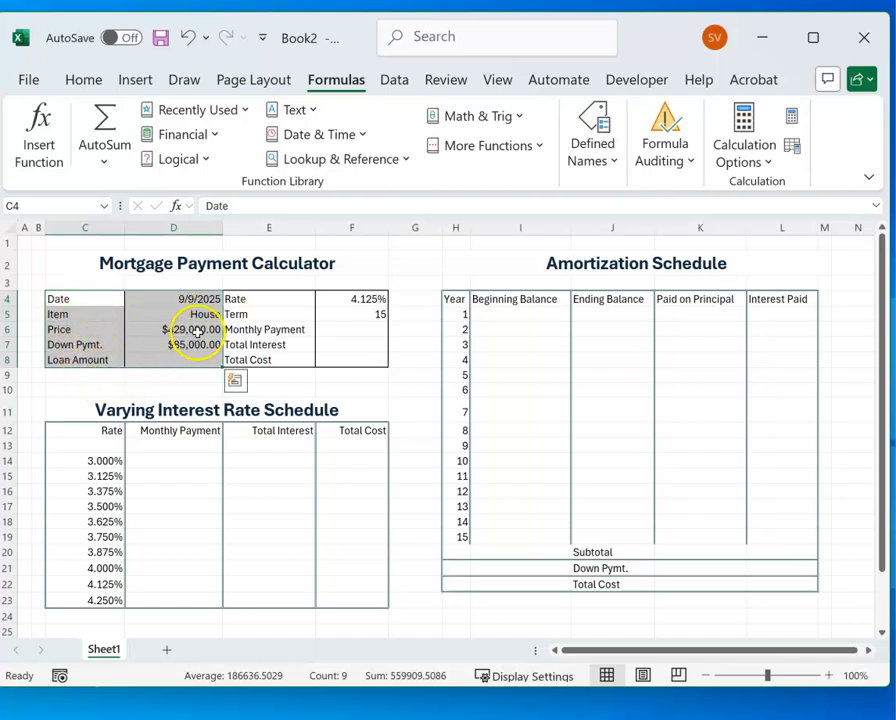
left_click(610, 165)
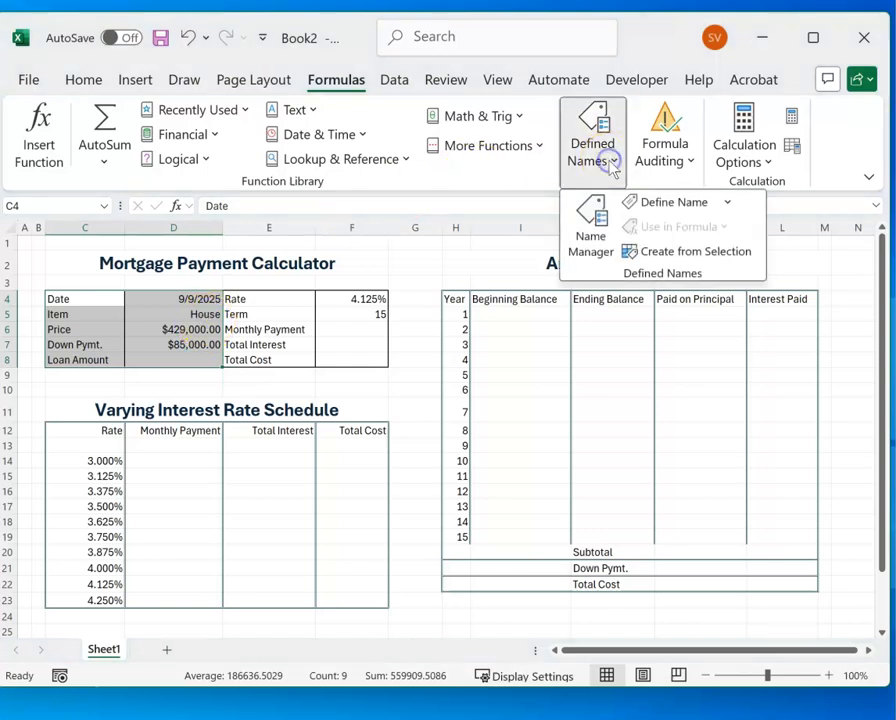
left_click(668, 254)
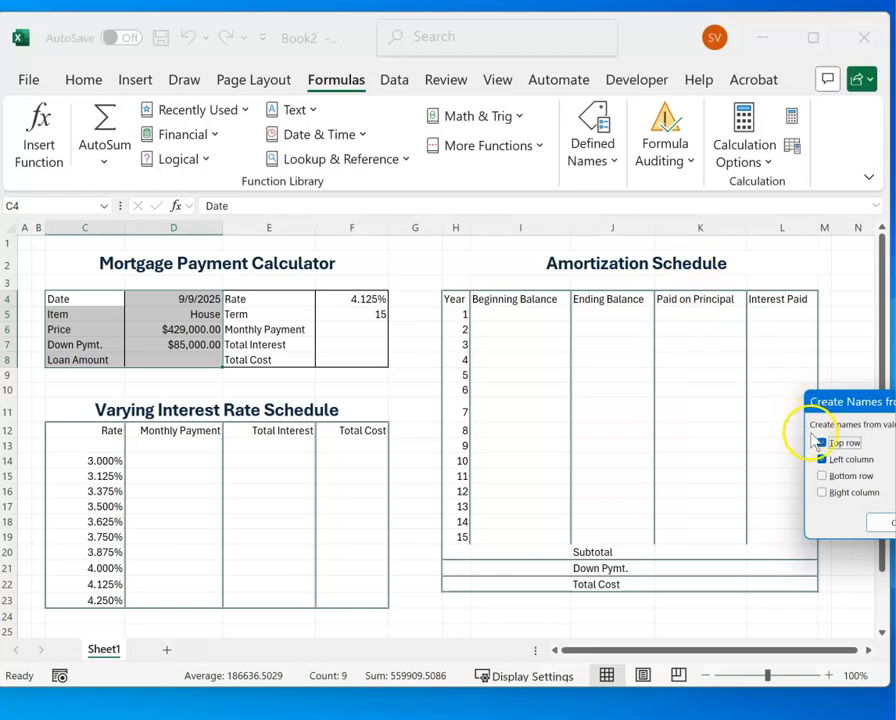
left_click(823, 443)
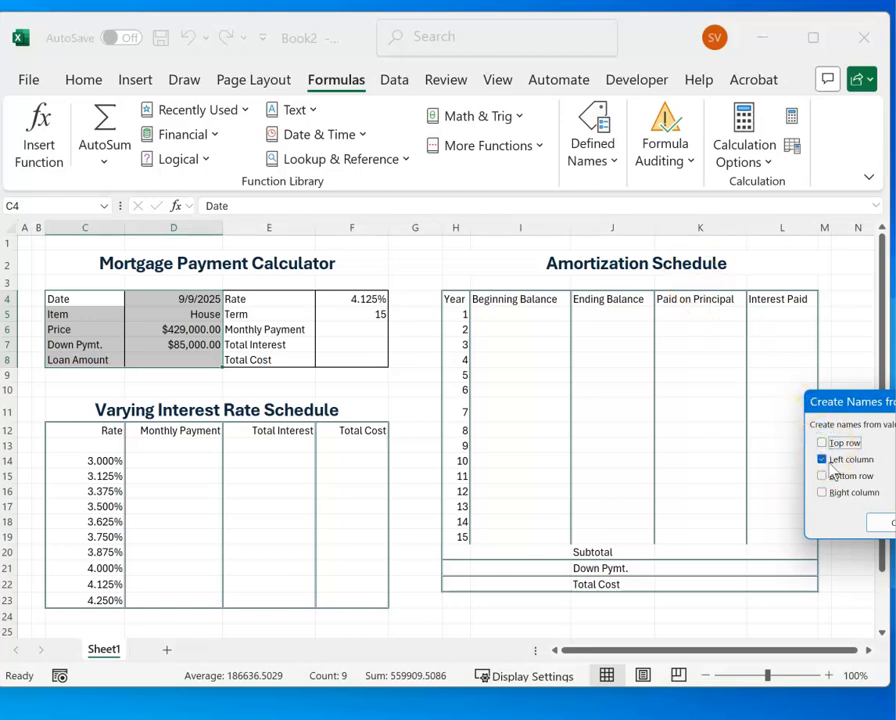
left_click_drag(850, 401, 697, 397)
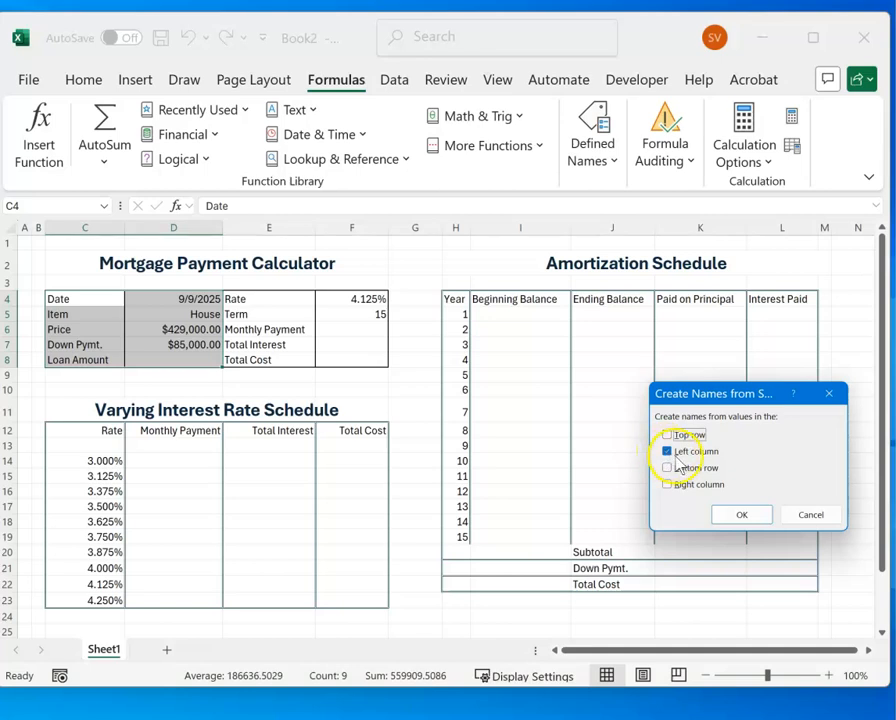
left_click(742, 516)
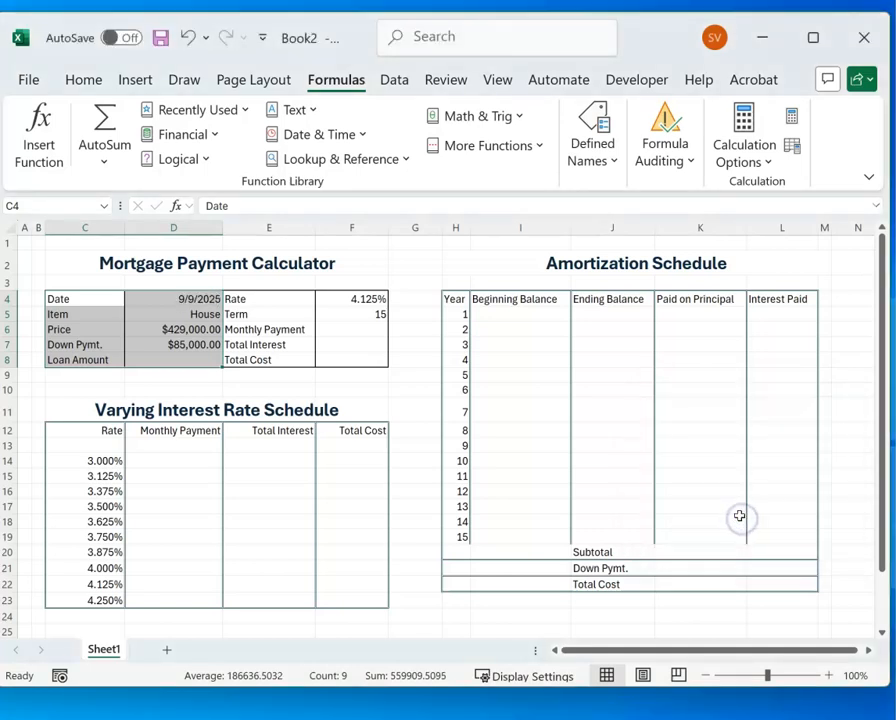
left_click(203, 330)
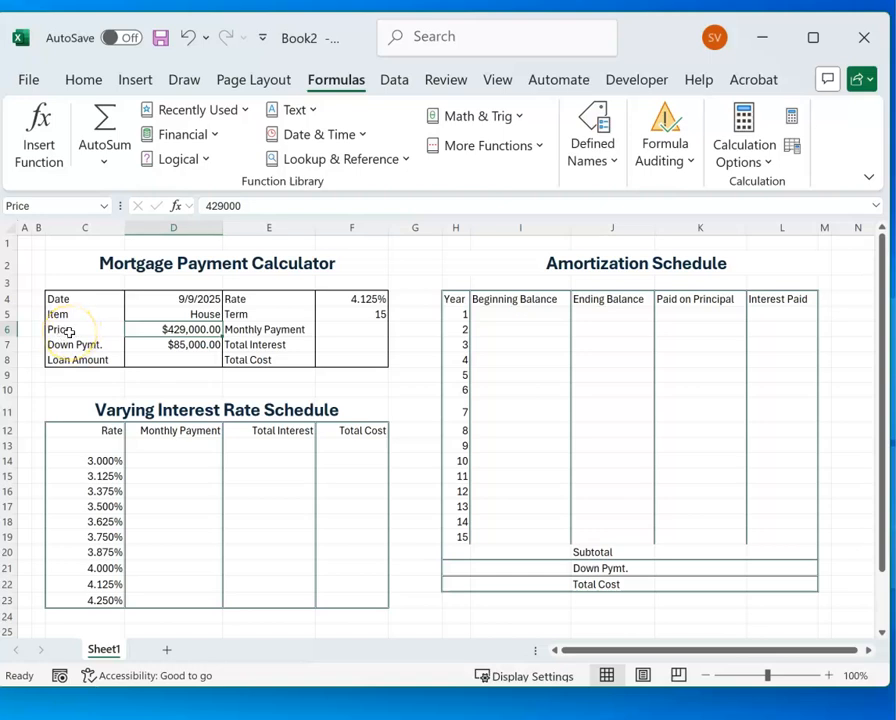
left_click(188, 348)
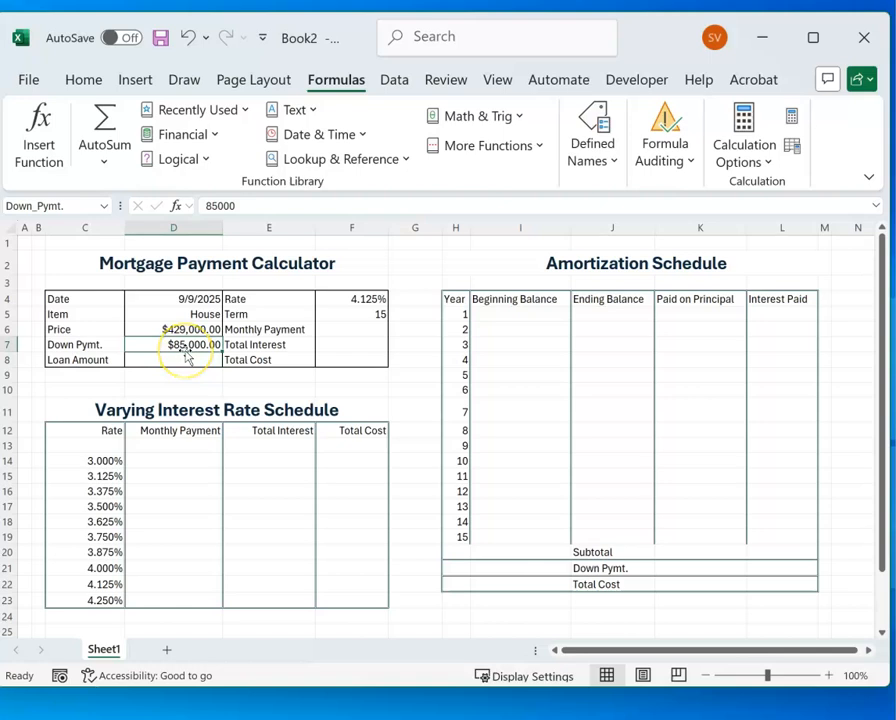
left_click(181, 361)
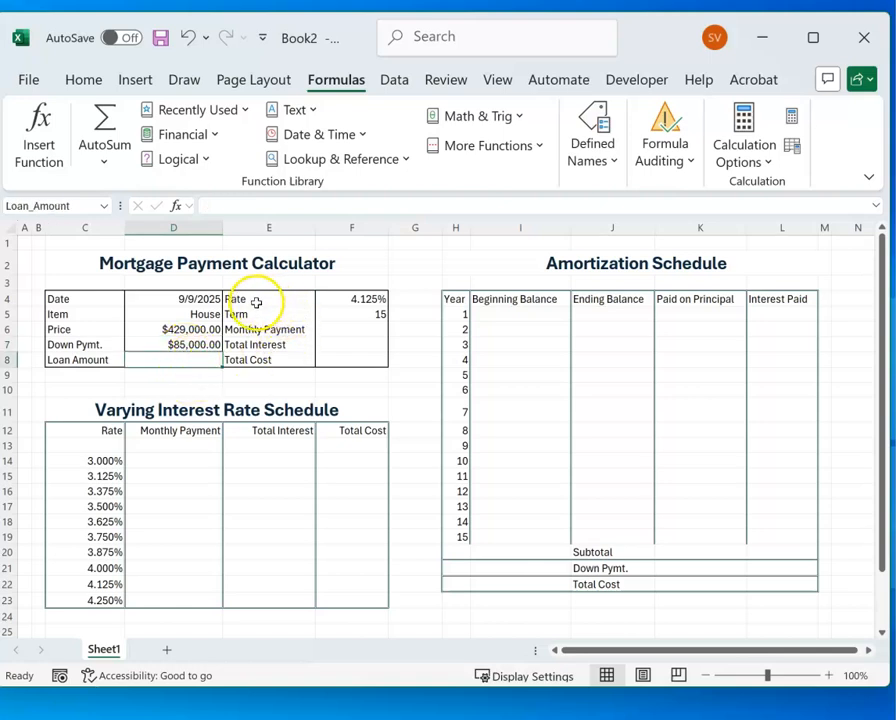
Step: Create names for cells E4:F8 from the left column labels, and review all defined names in the Name Manager
left_click_drag(256, 302, 333, 361)
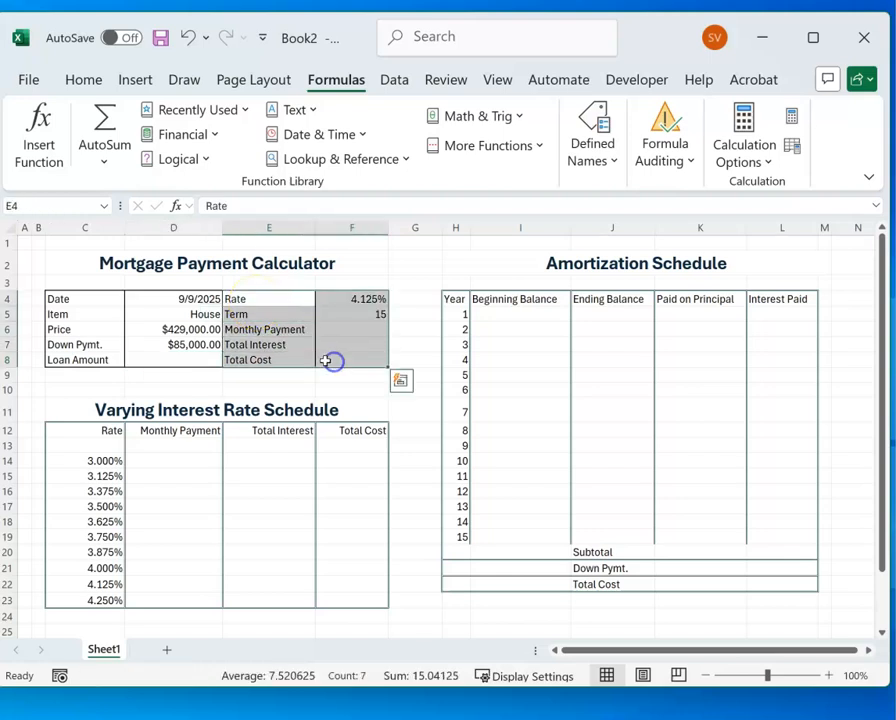
left_click(612, 160)
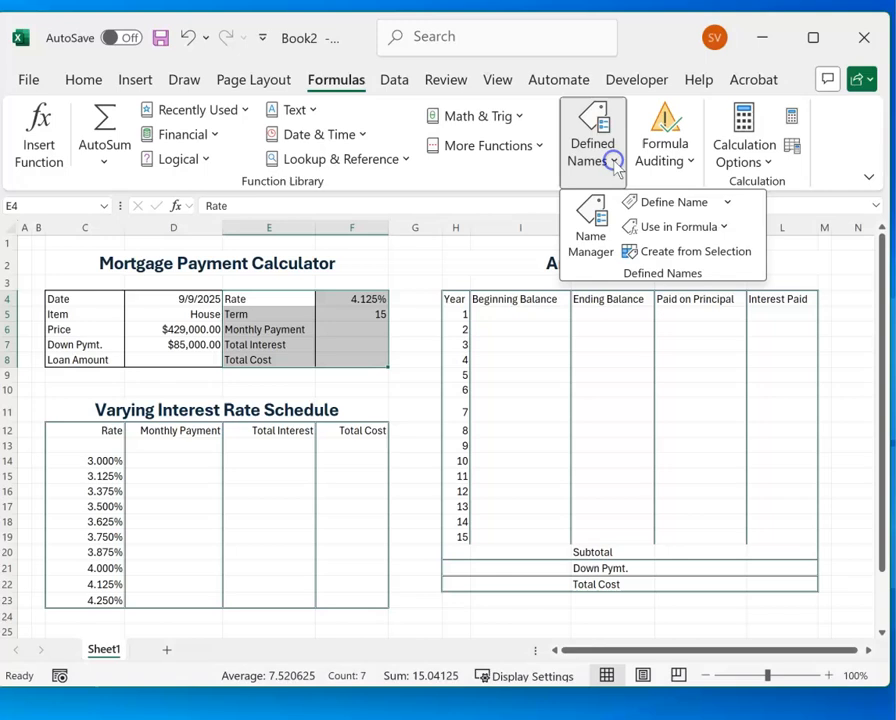
left_click(670, 251)
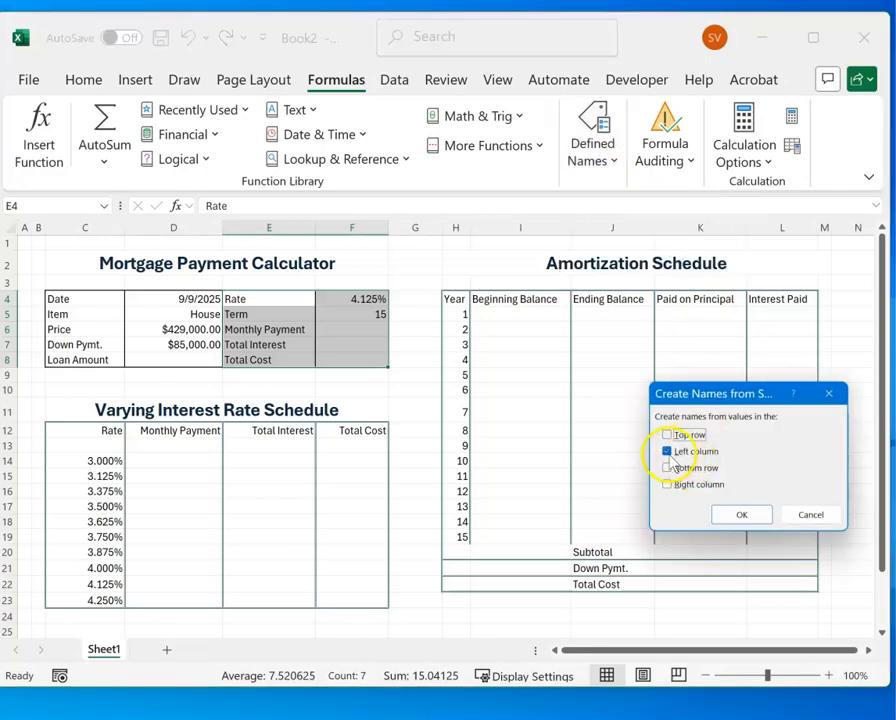
left_click(741, 517)
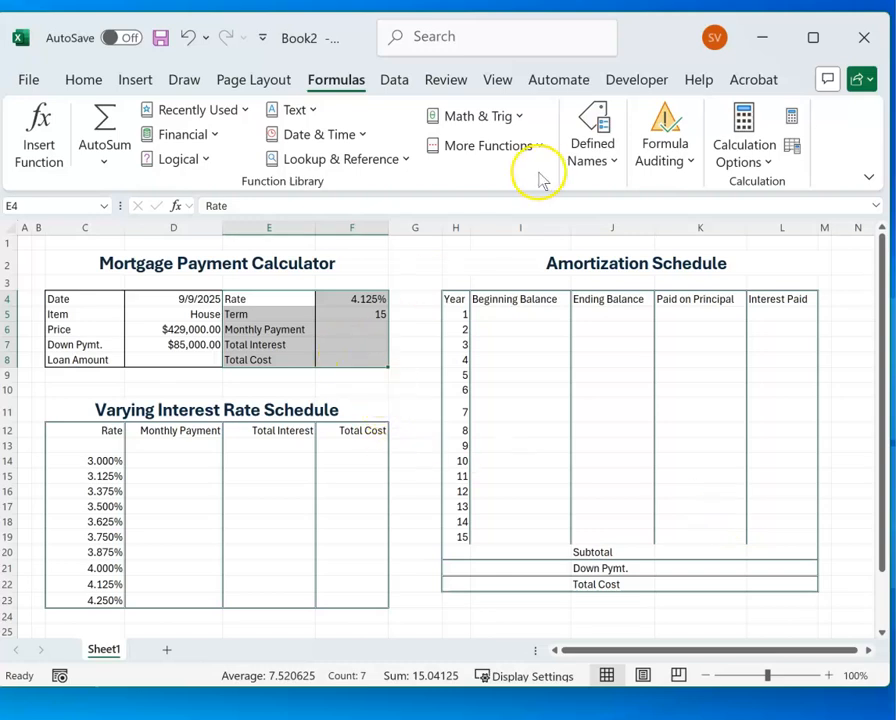
left_click(610, 166)
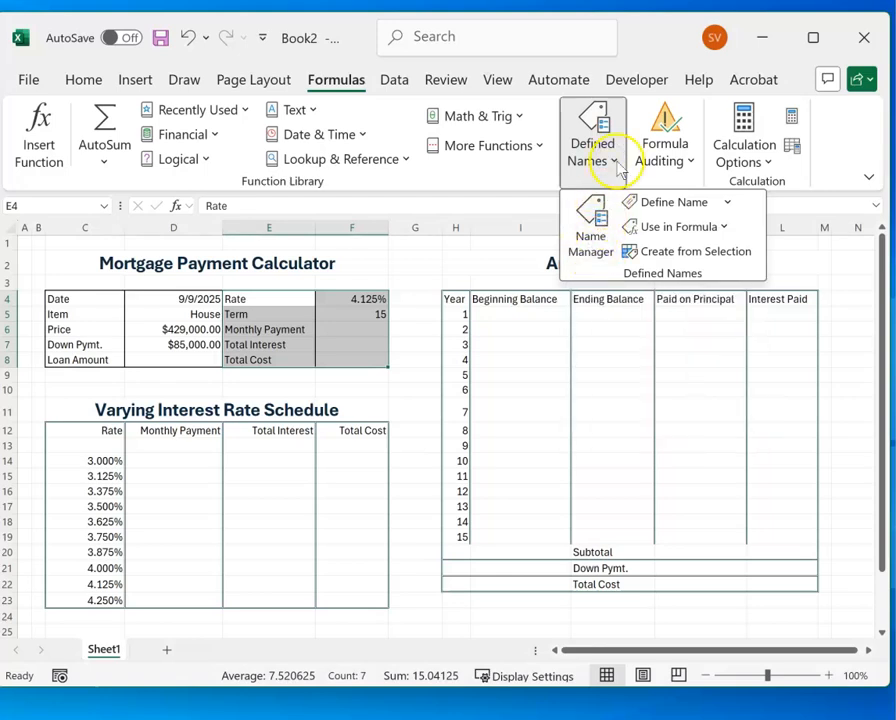
left_click(592, 240)
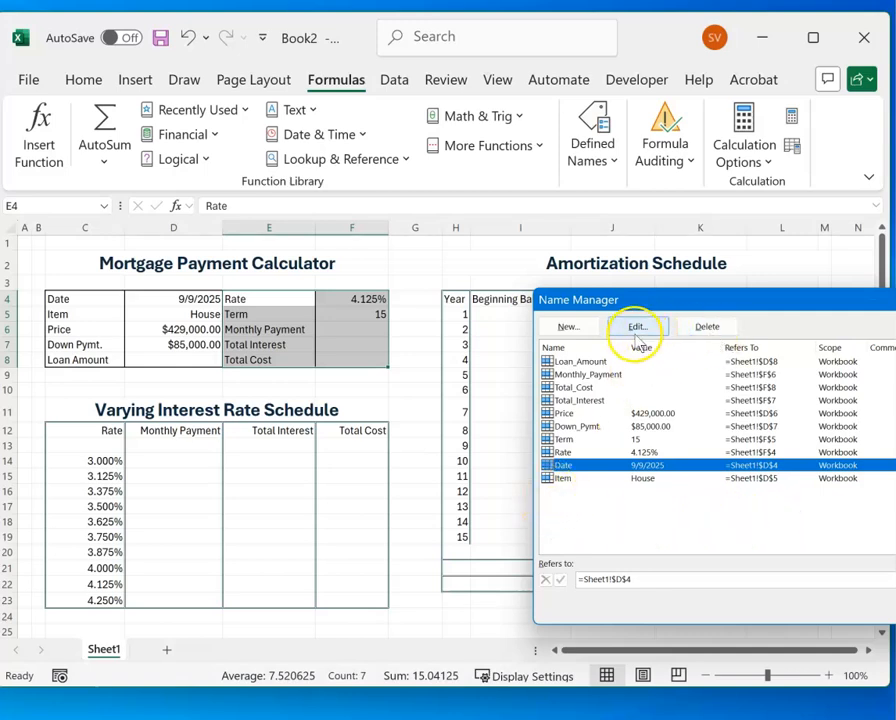
left_click_drag(834, 307, 701, 310)
left_click(800, 304)
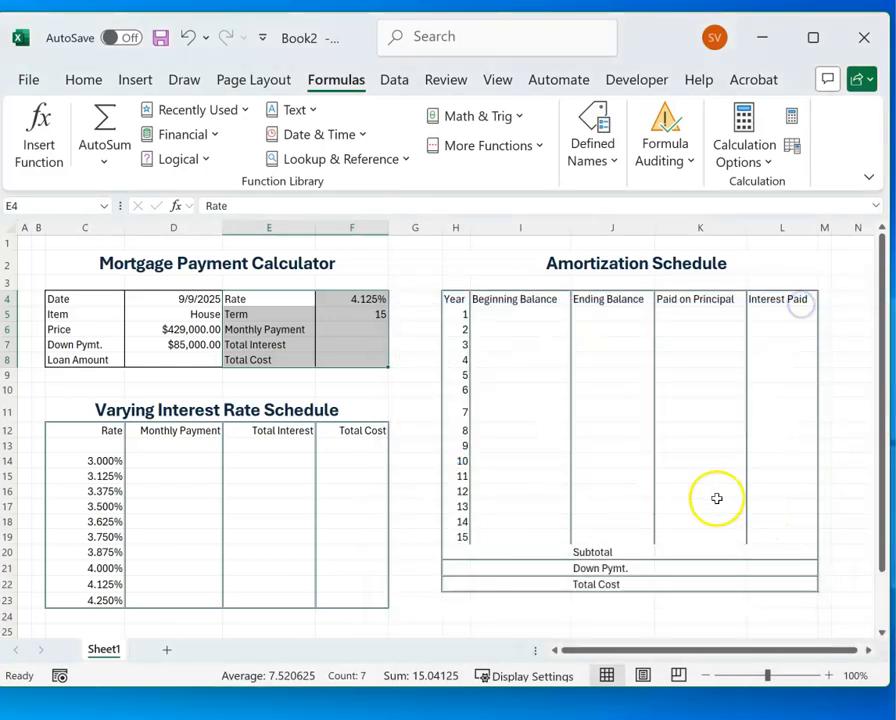
Step: Calculate the Loan Amount in cell D8 with the named-range formula =Price-Down_Pymt
left_click(183, 361)
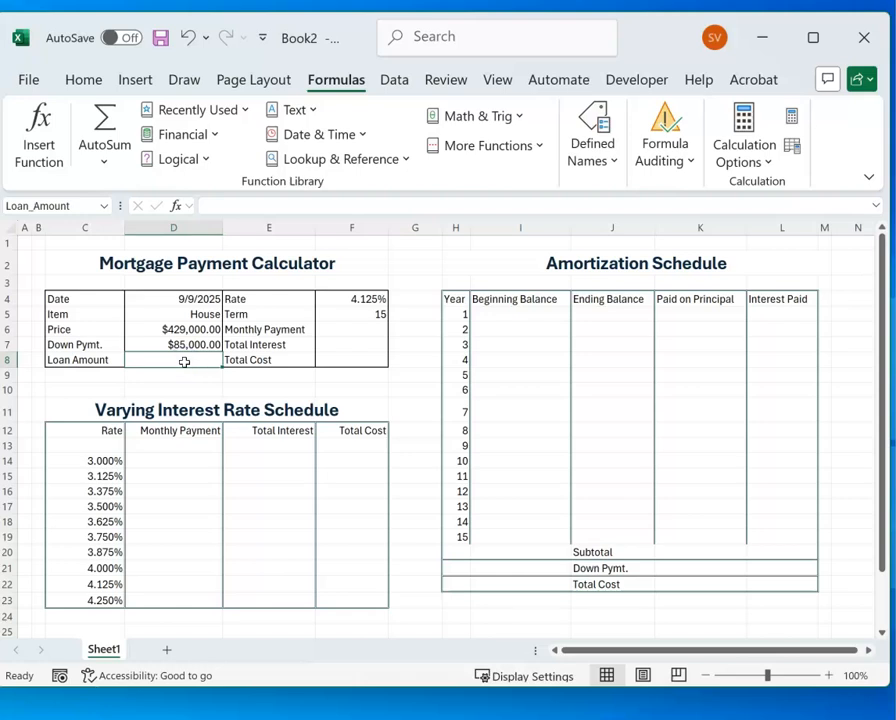
left_click(197, 301)
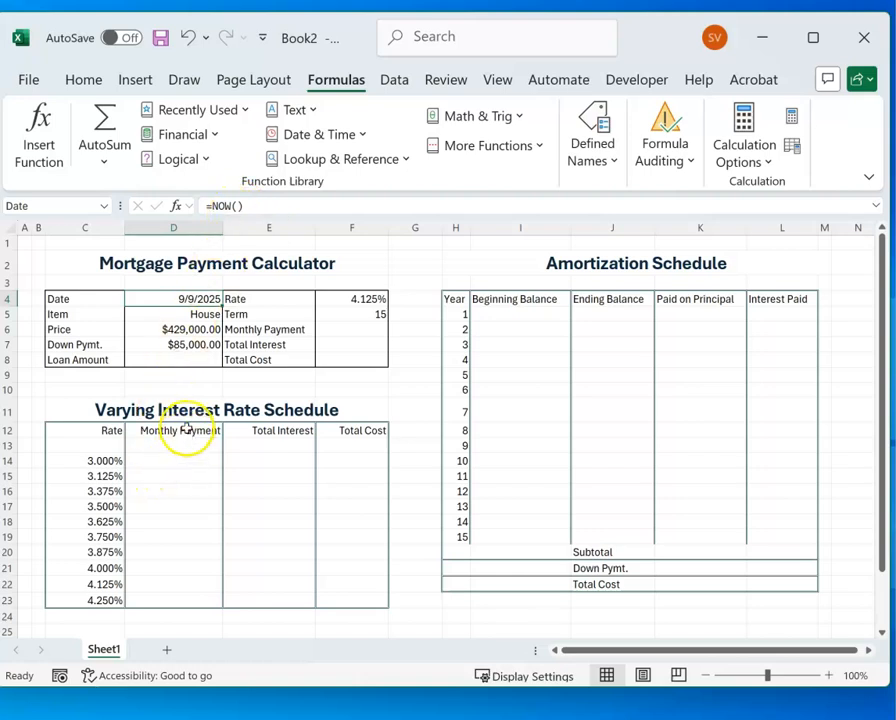
left_click(192, 311)
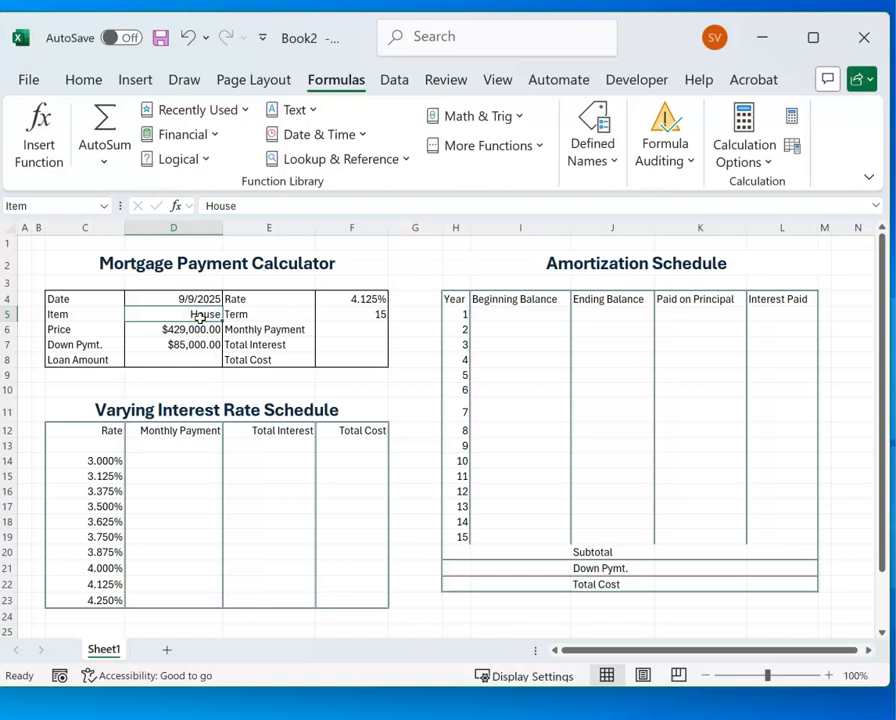
left_click(198, 329)
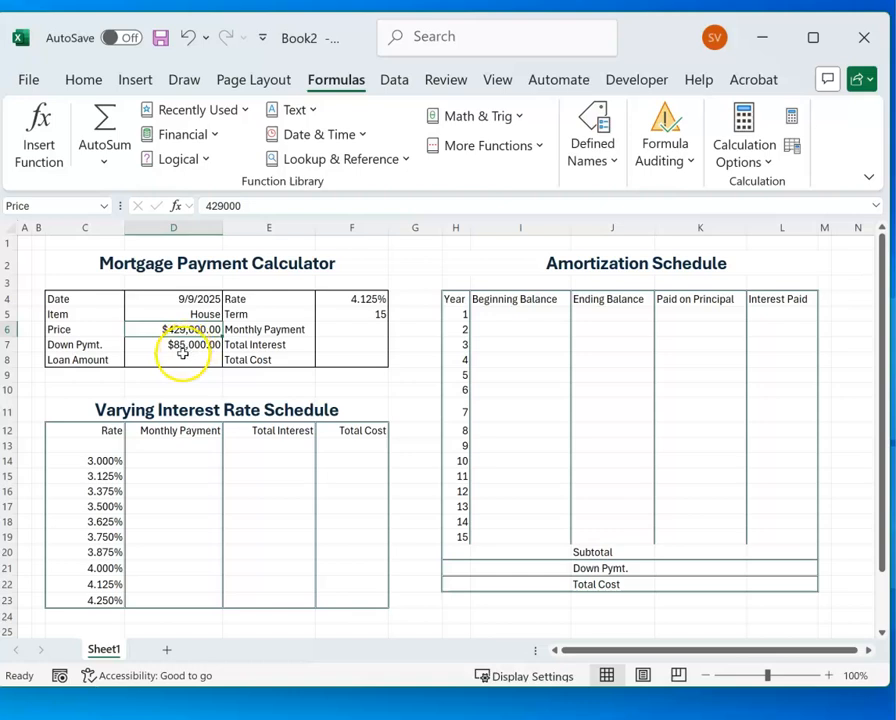
left_click(178, 359)
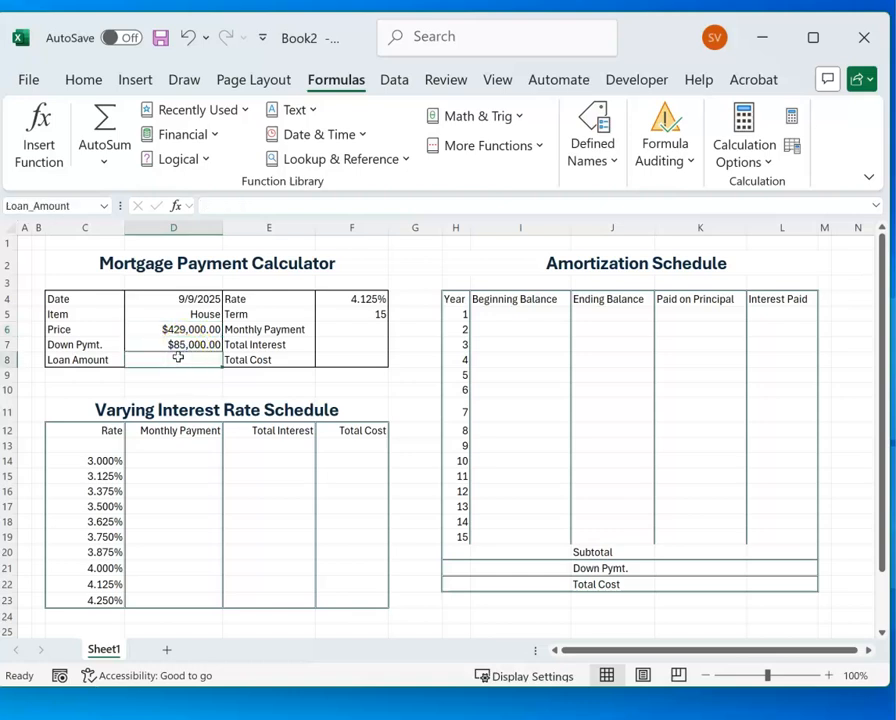
type("=")
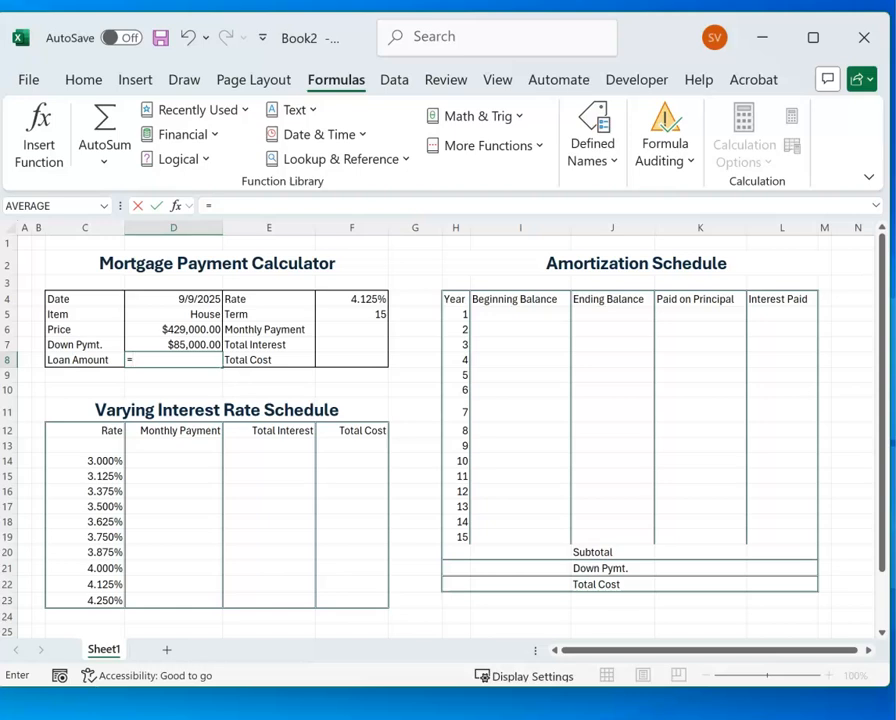
left_click(201, 330)
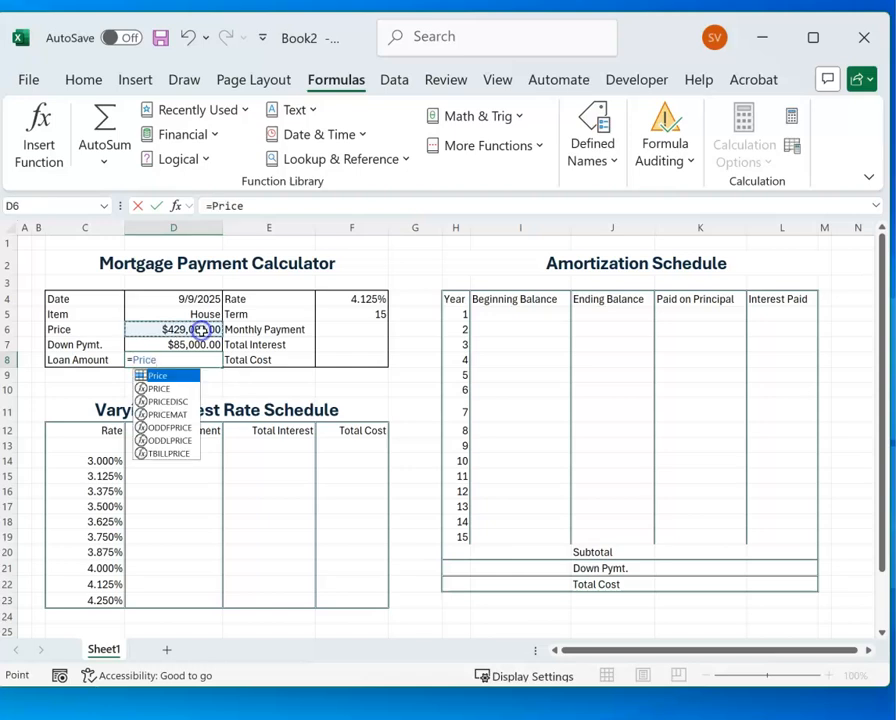
type("-")
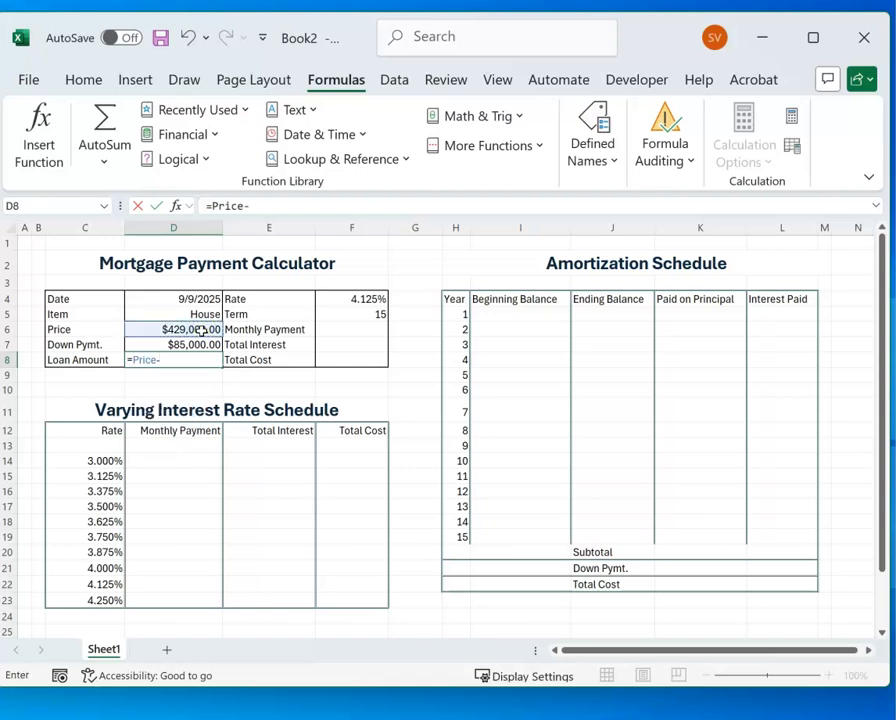
left_click(200, 345)
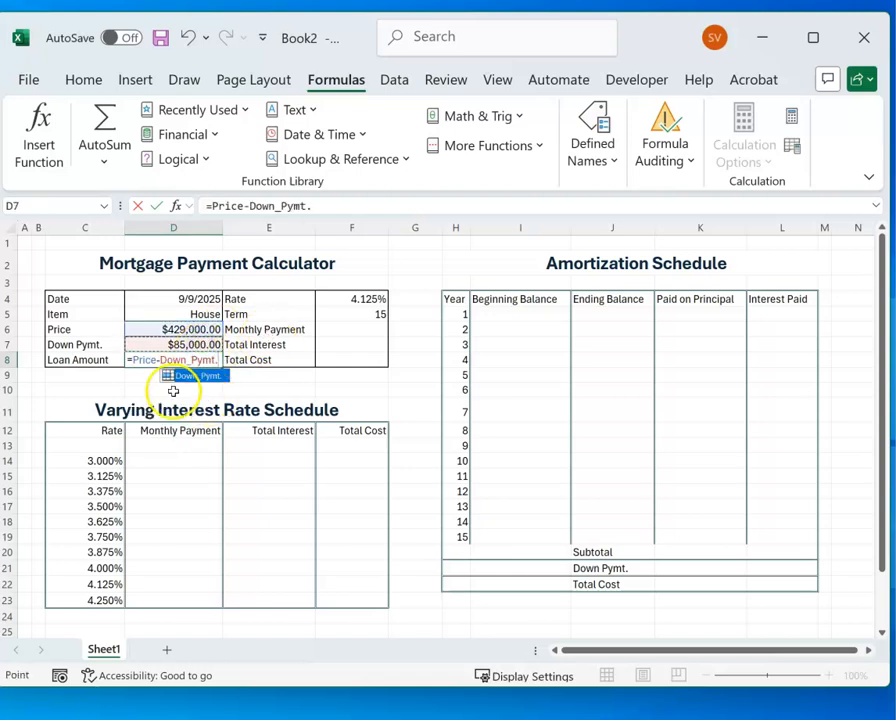
key("Return")
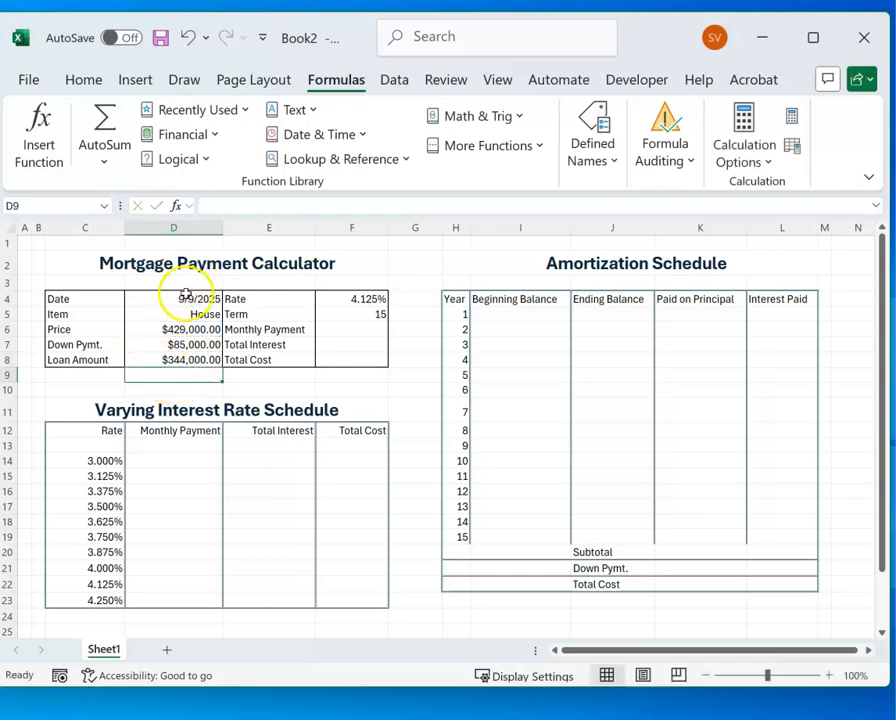
left_click(172, 360)
left_click(328, 205)
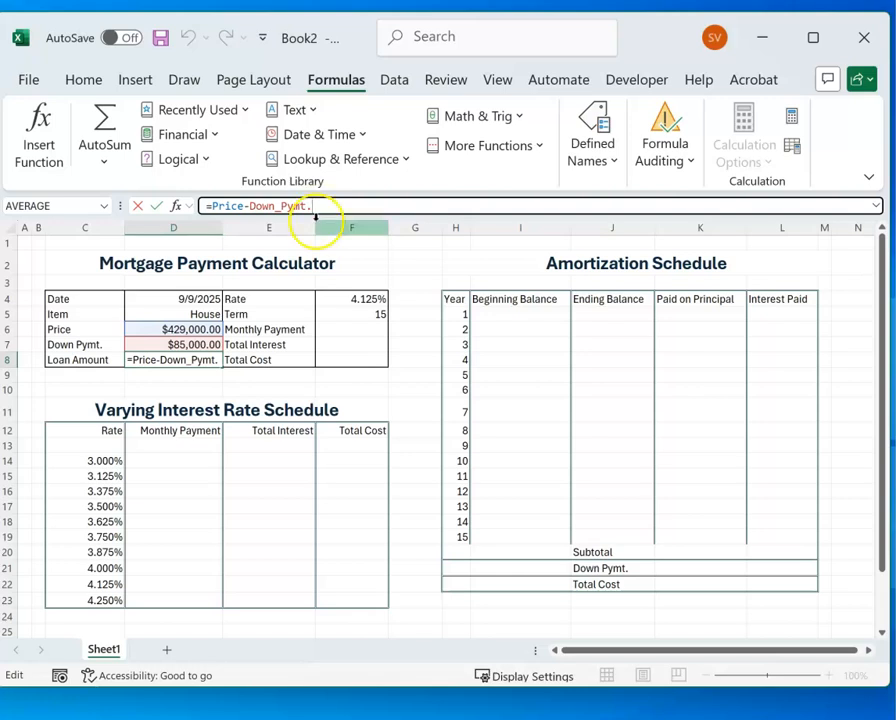
left_click(352, 329)
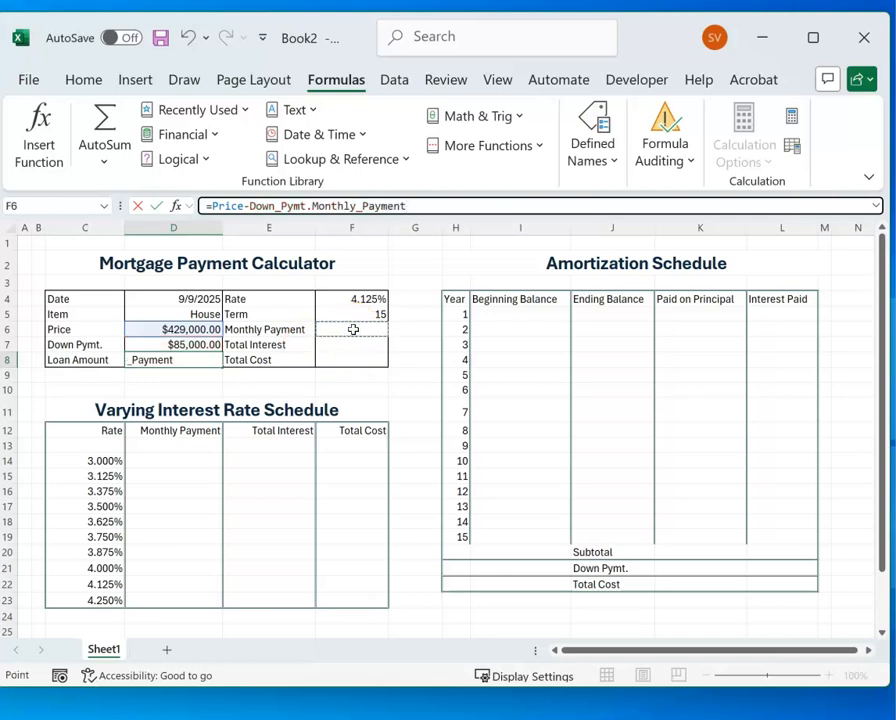
key("Escape")
Step: Calculate the Monthly Payment in cell F6 with the formula =PMT(Rate/12,12*Term,Loan_Amount)
left_click(360, 328)
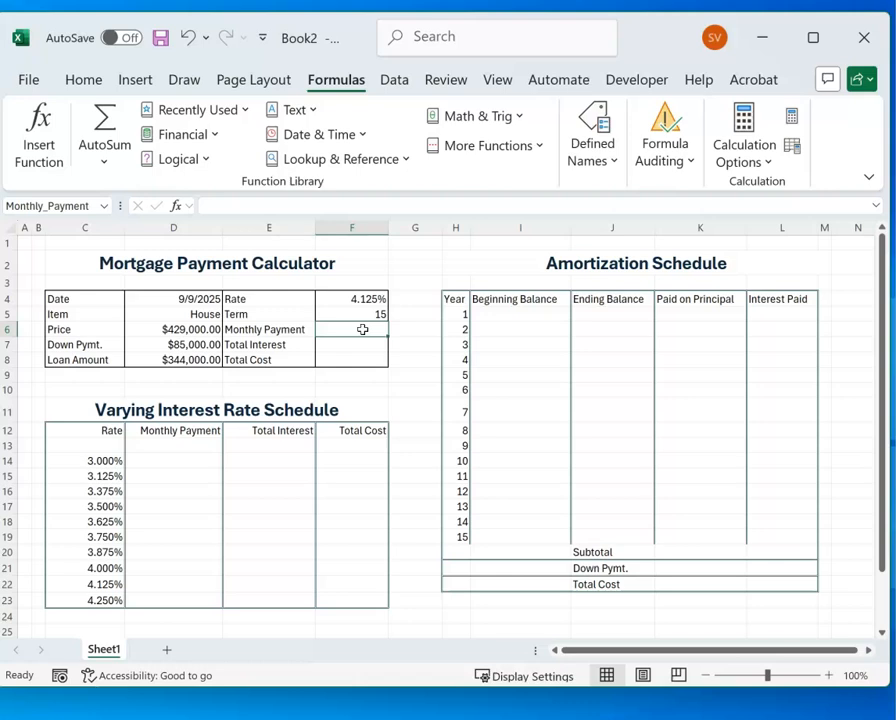
type("=P")
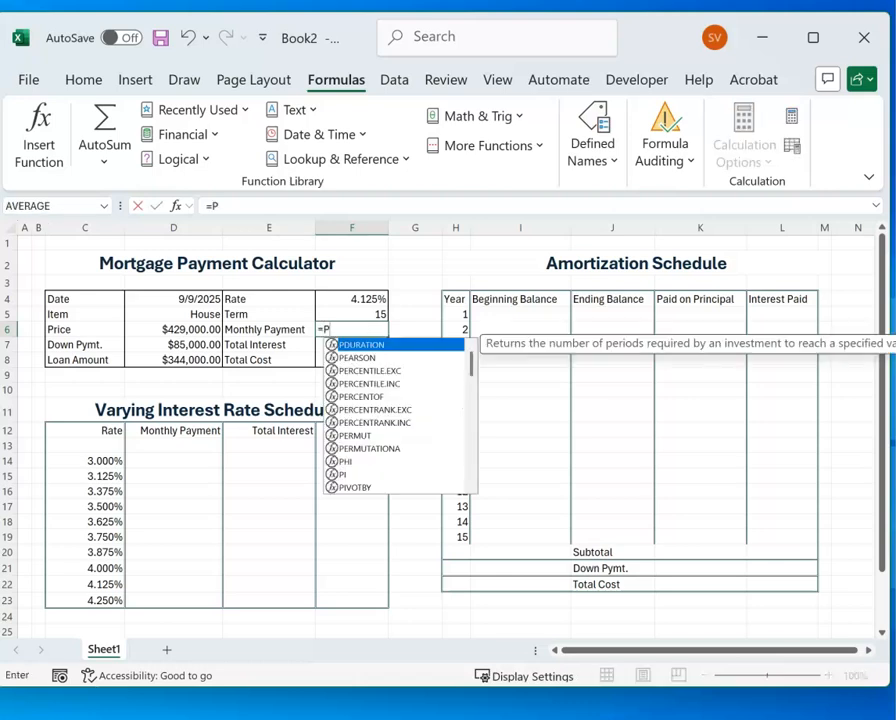
type("MT(")
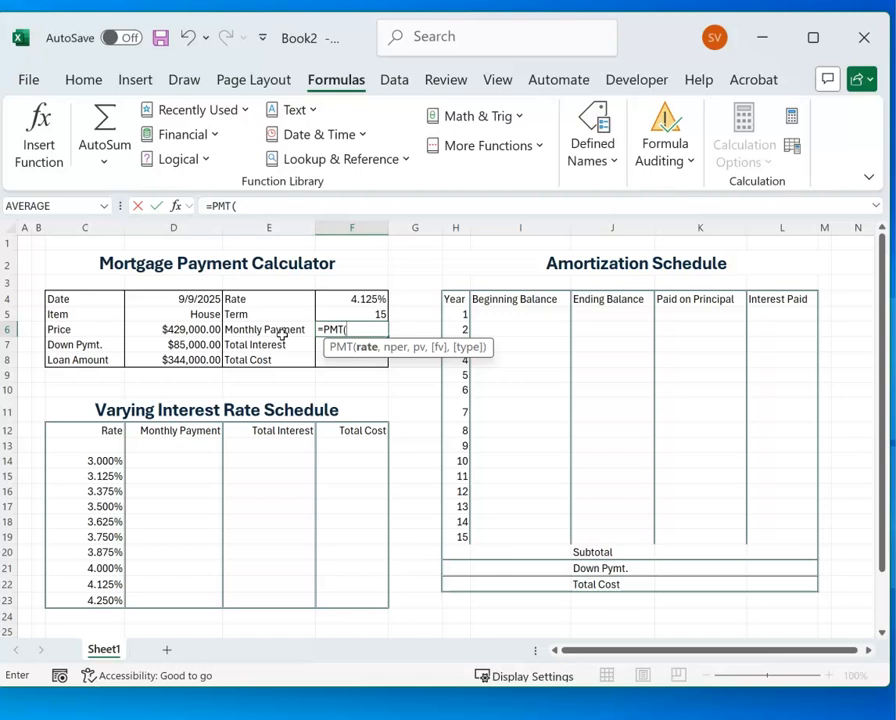
left_click(369, 299)
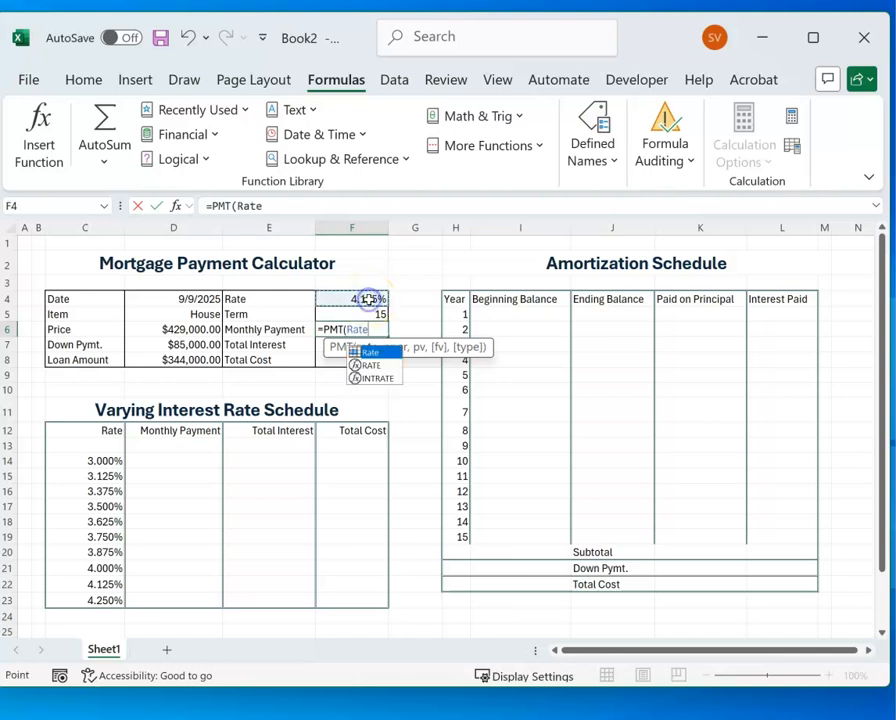
type("/12")
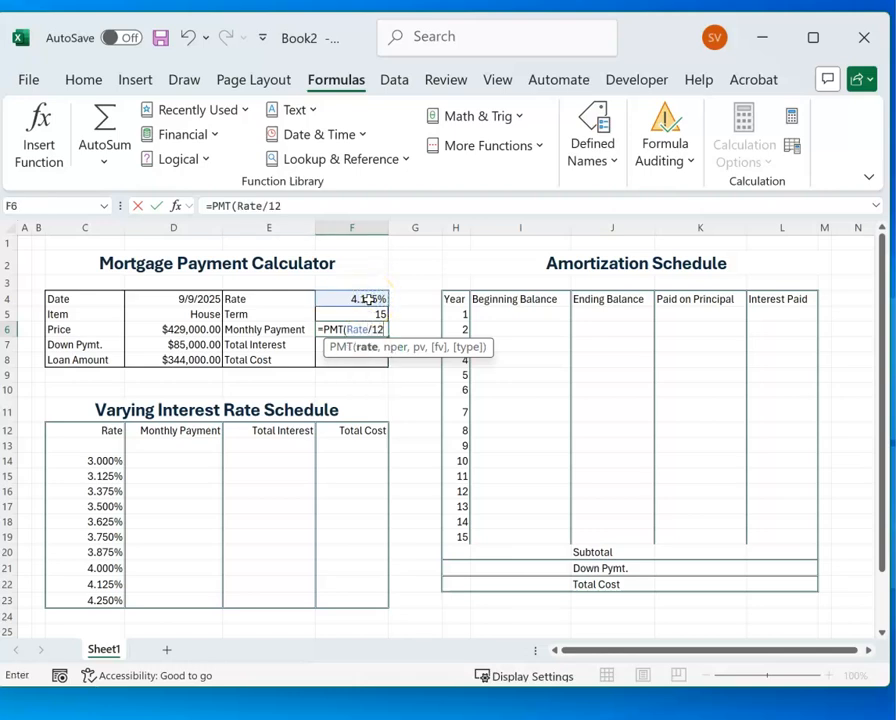
type(",")
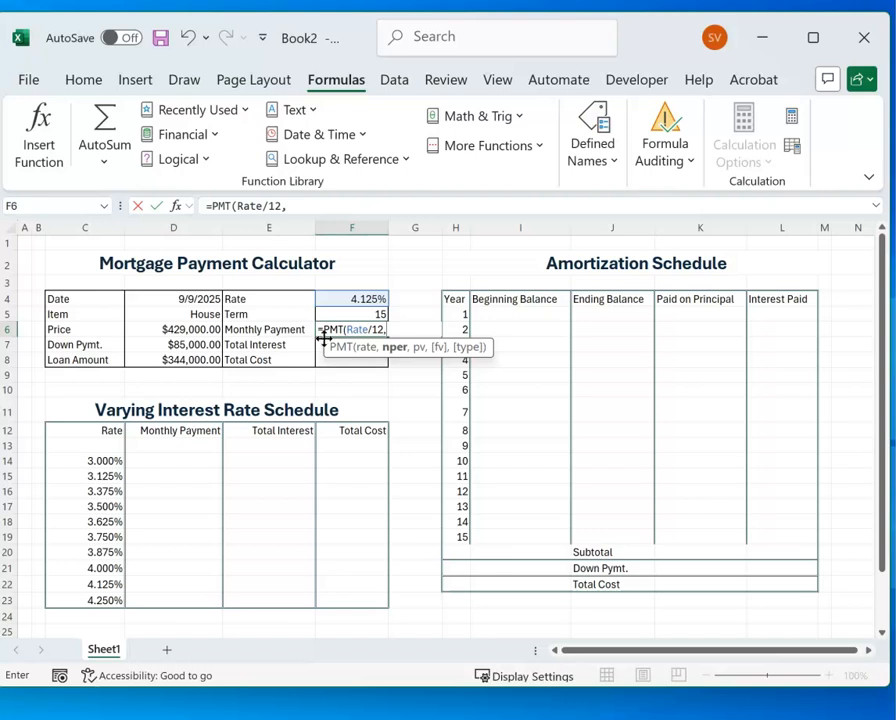
type("12*")
left_click(357, 313)
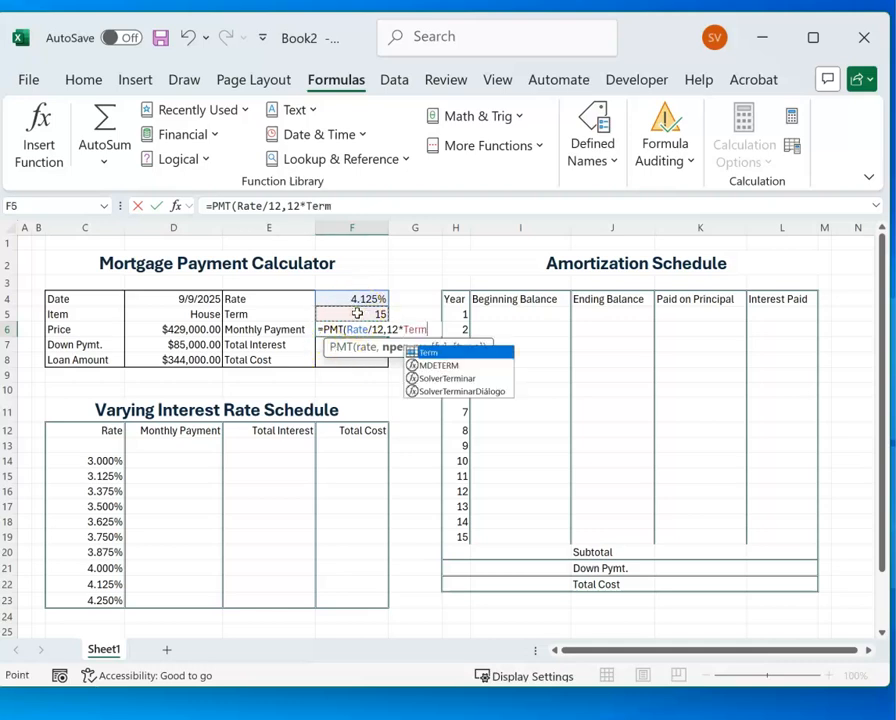
type(",")
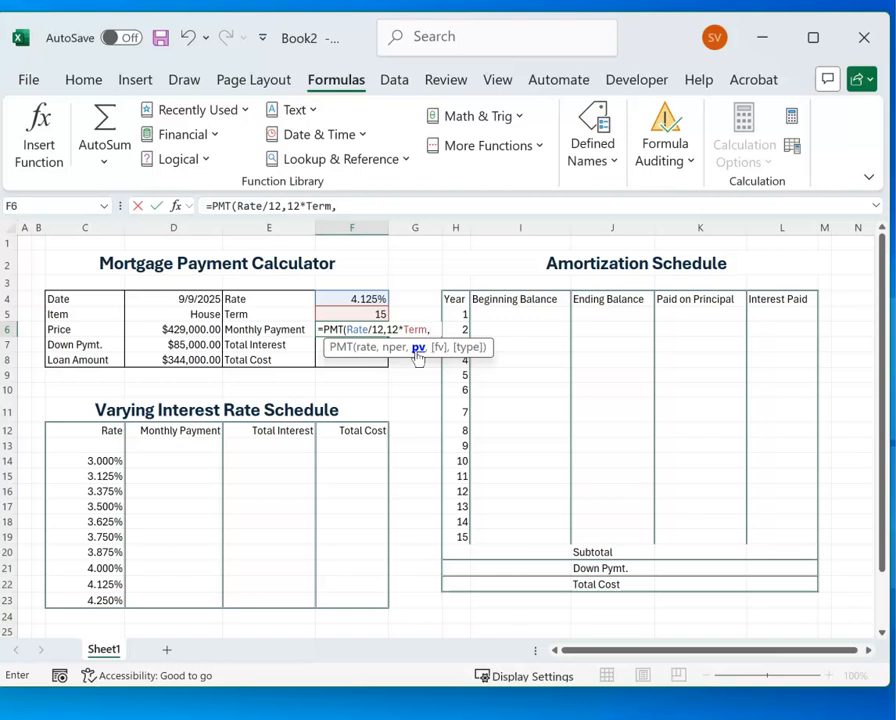
left_click(181, 362)
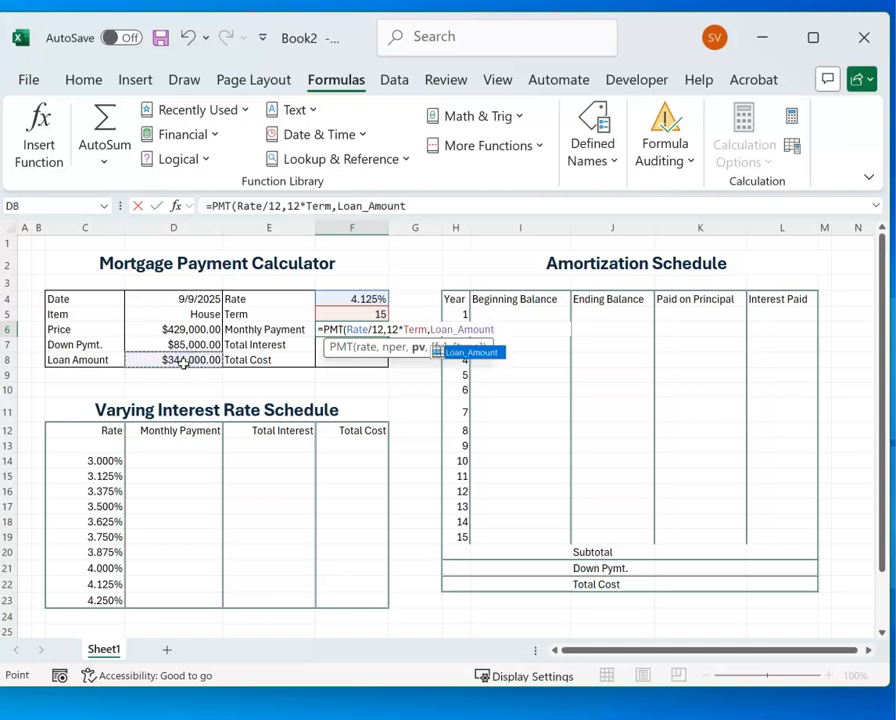
key("Return")
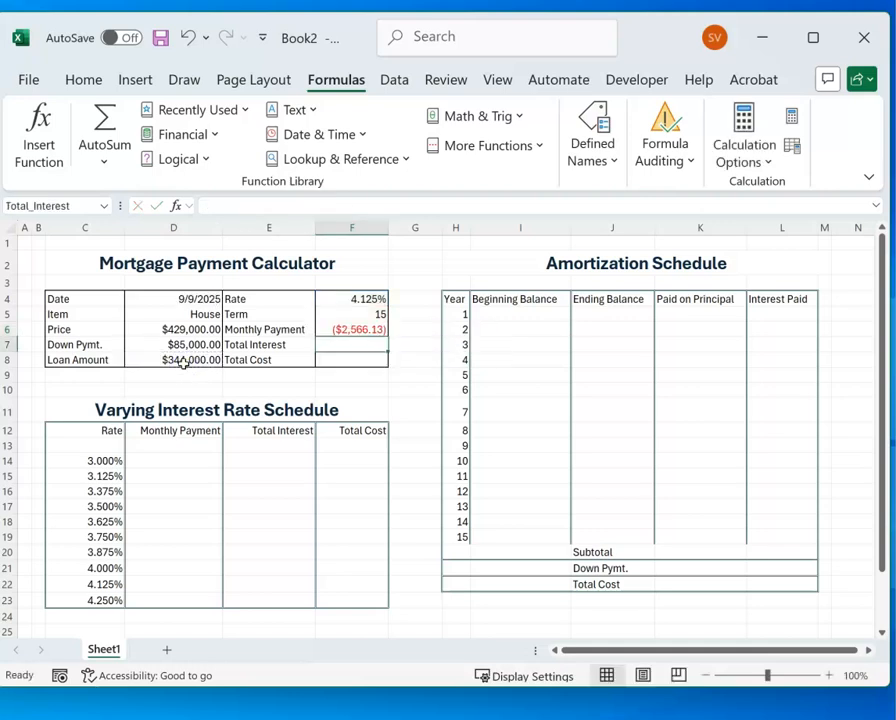
Step: Insert a minus sign before PMT in the Monthly Payment formula in F6, making it =-PMT(Rate/12,12*Term,Loan_Amount)
left_click(370, 330)
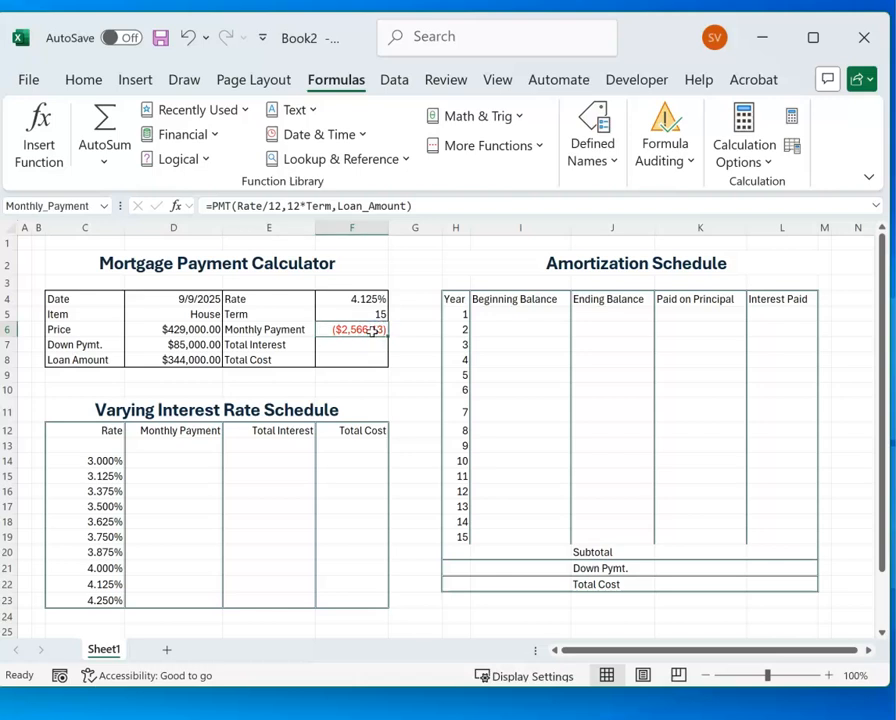
left_click(360, 332)
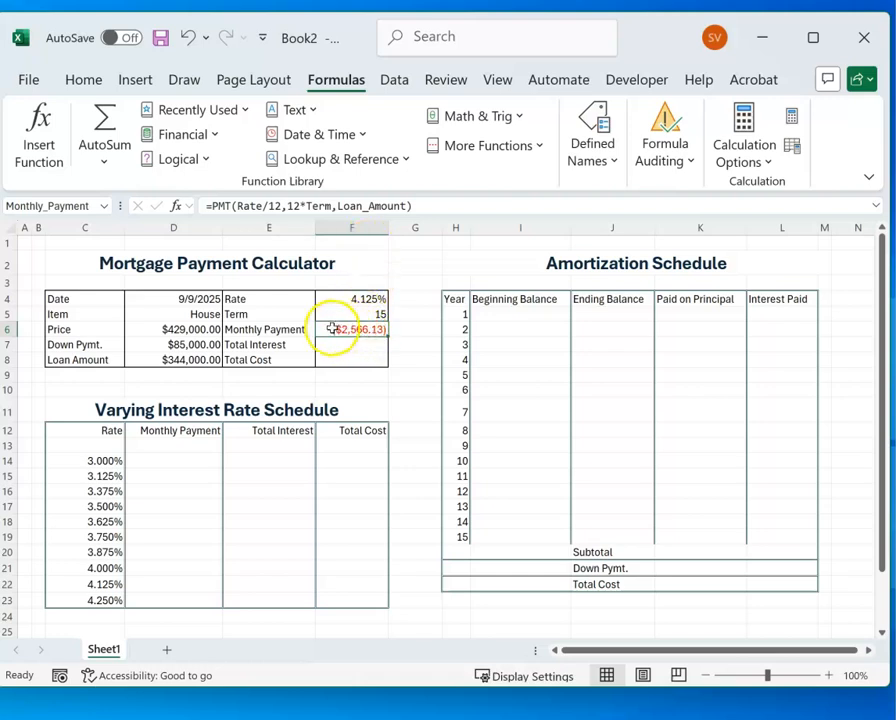
left_click(212, 205)
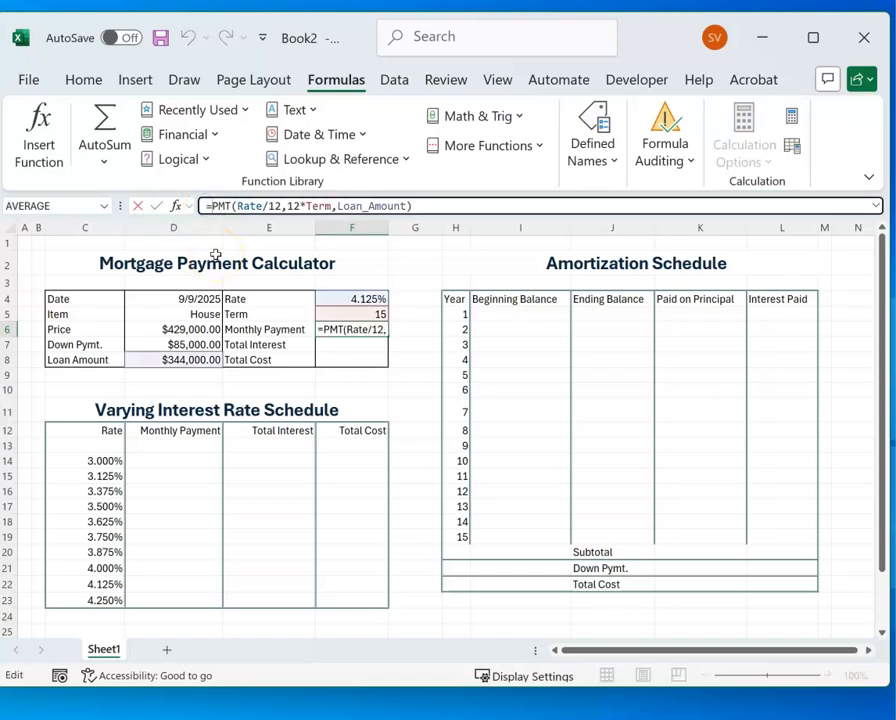
type("-")
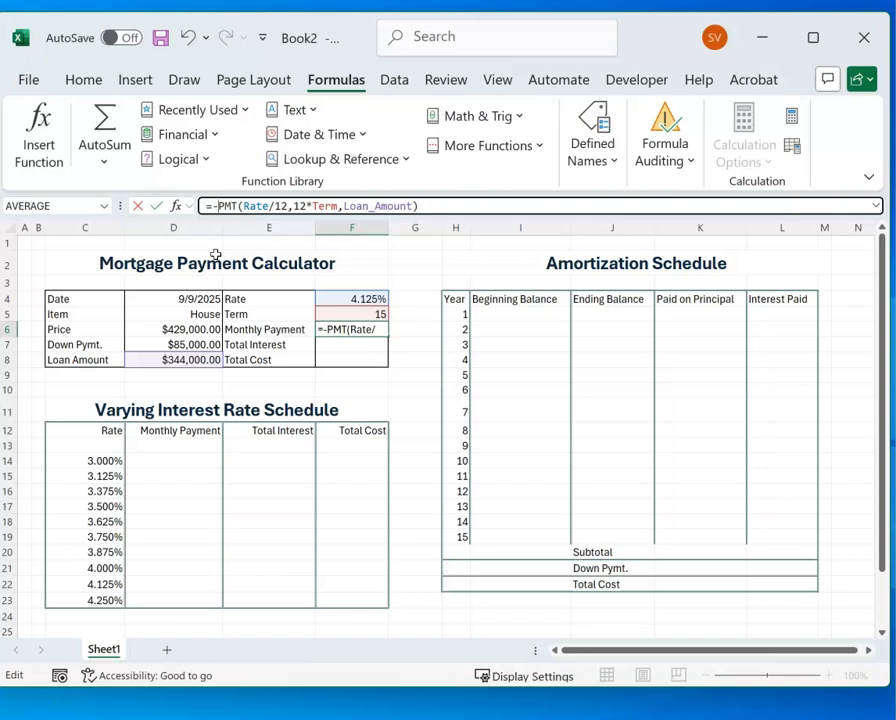
key("Return")
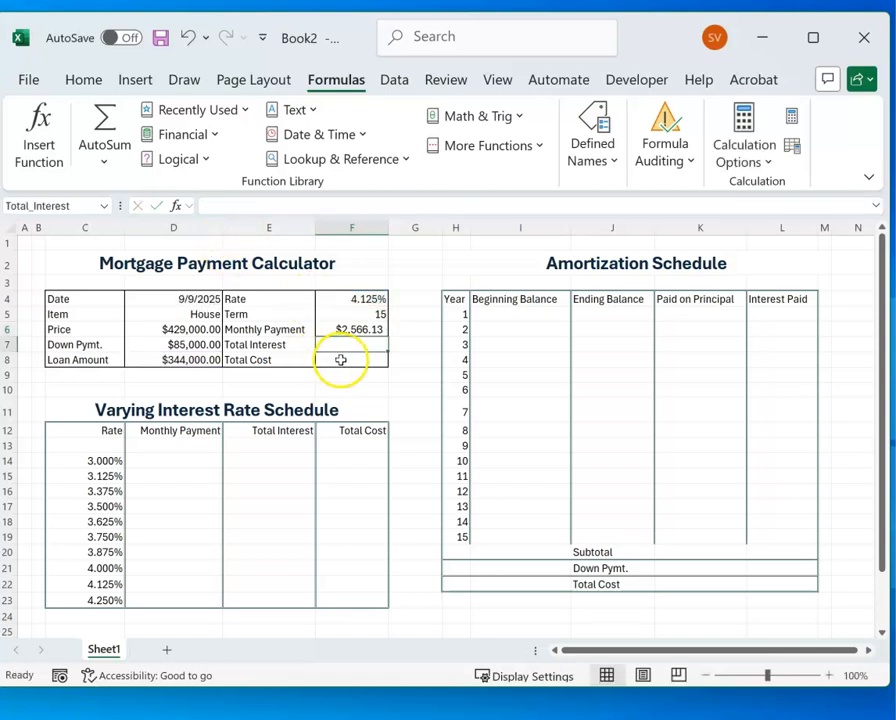
left_click(359, 332)
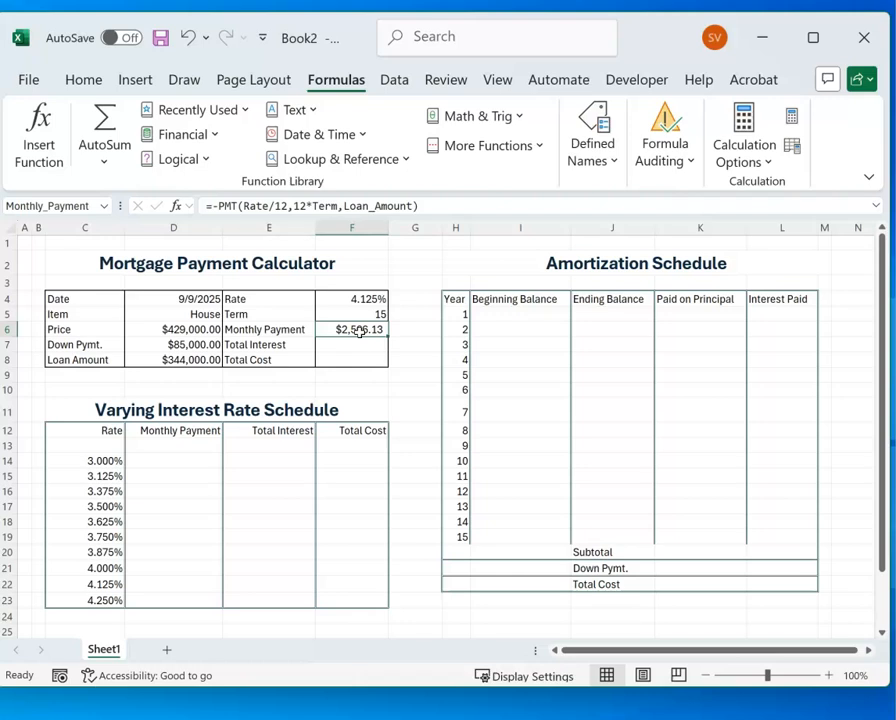
Step: Calculate the Total Interest in cell F7 with the formula =Monthly_Payment*Term*12-Loan_Amount
left_click(353, 347)
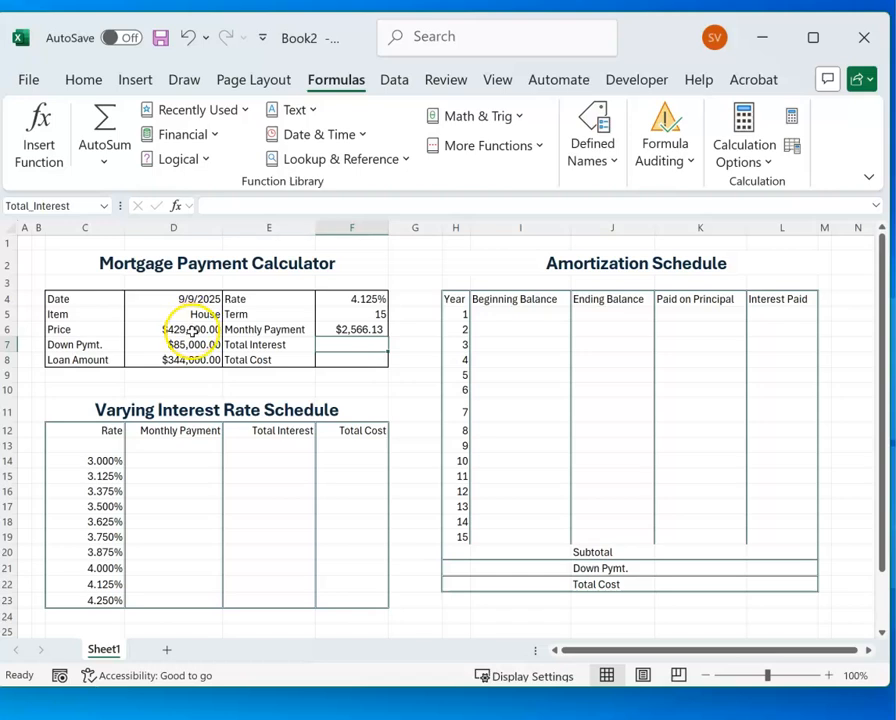
left_click(360, 330)
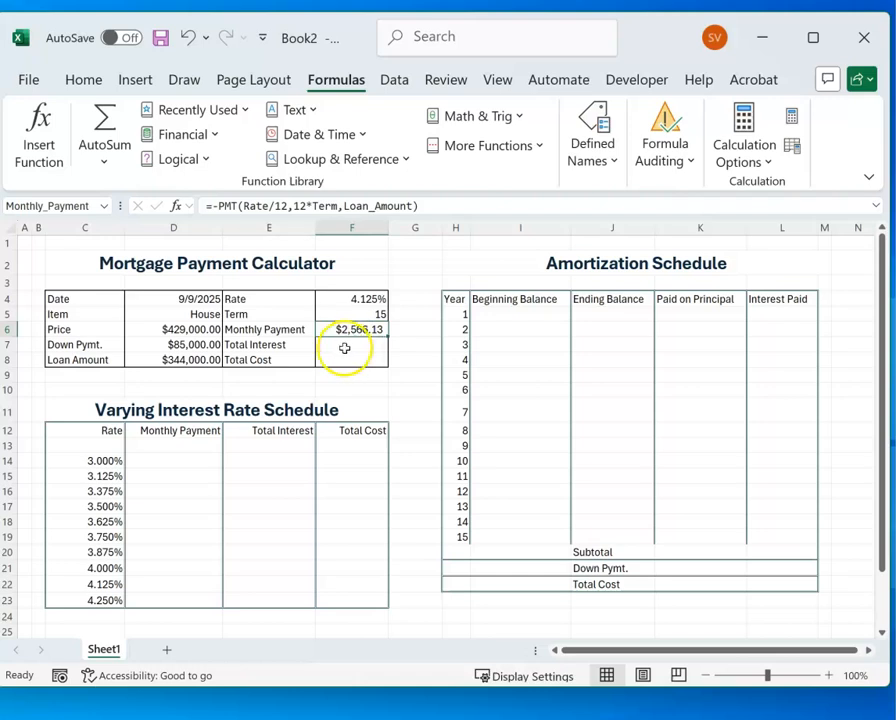
left_click(344, 346)
type("=")
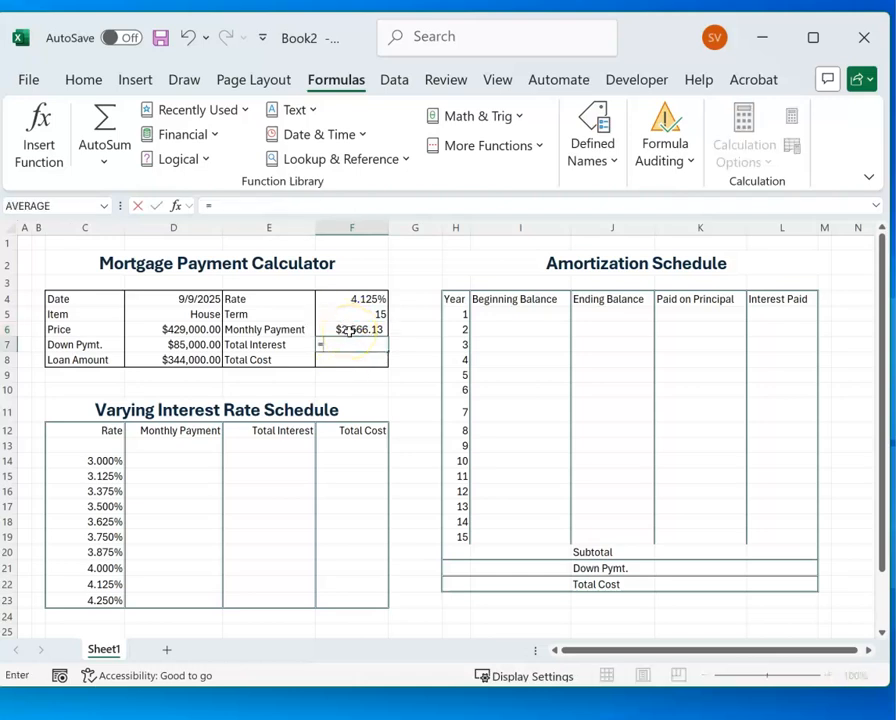
left_click(350, 331)
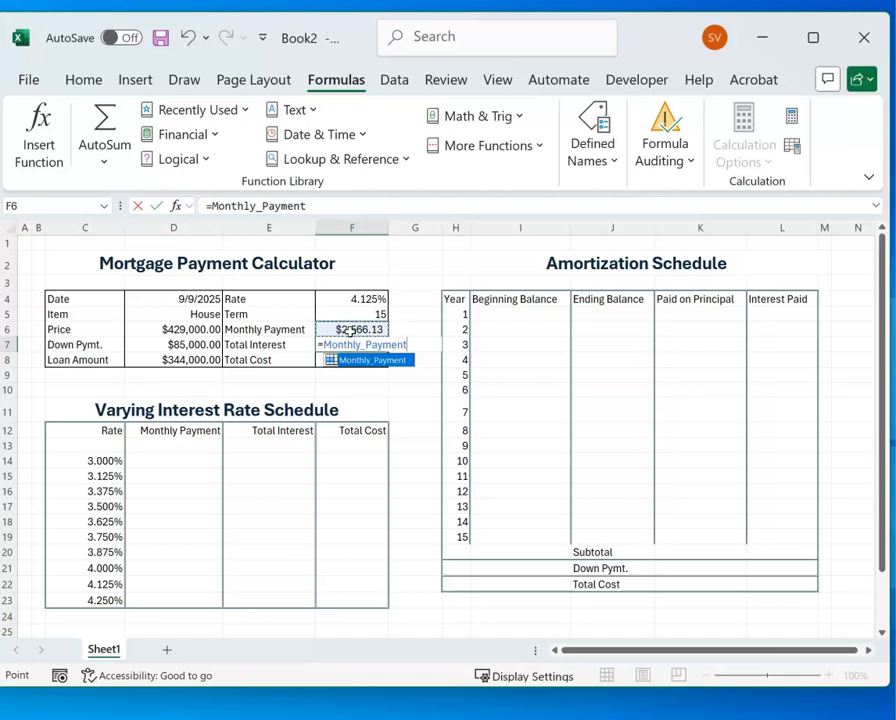
type("*")
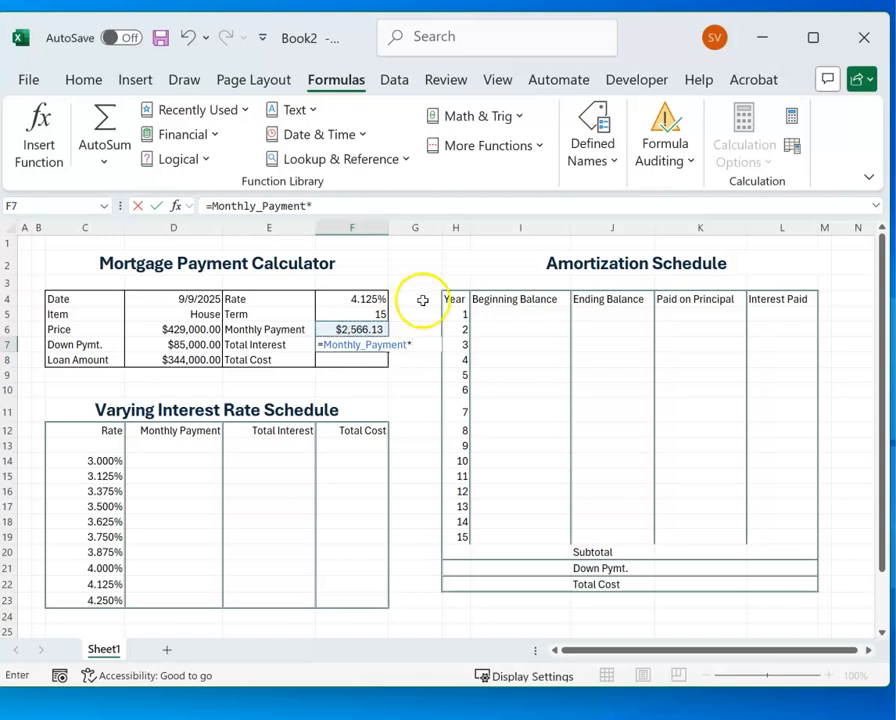
left_click(361, 314)
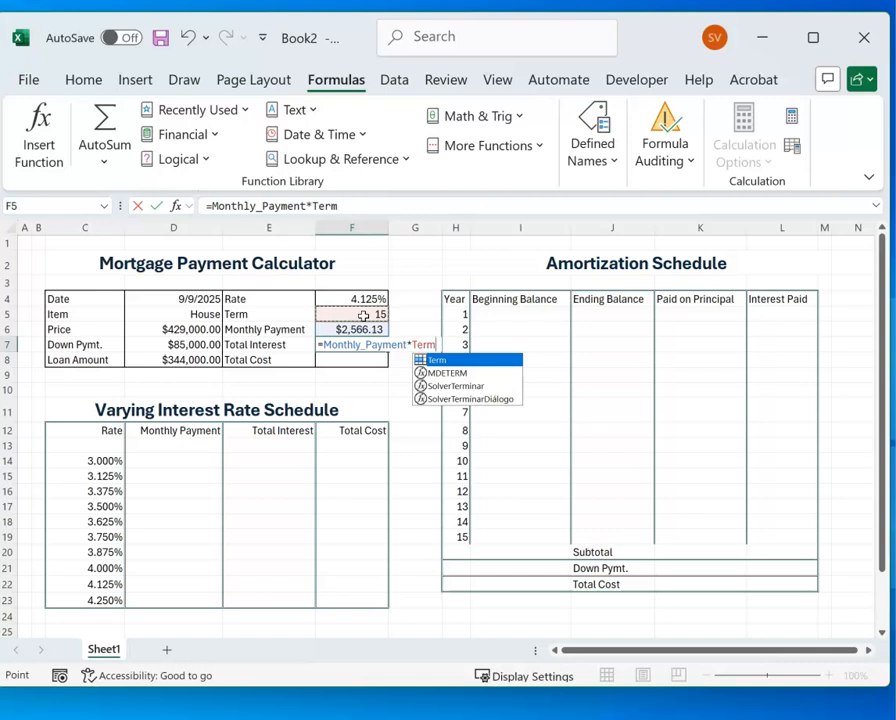
type("*")
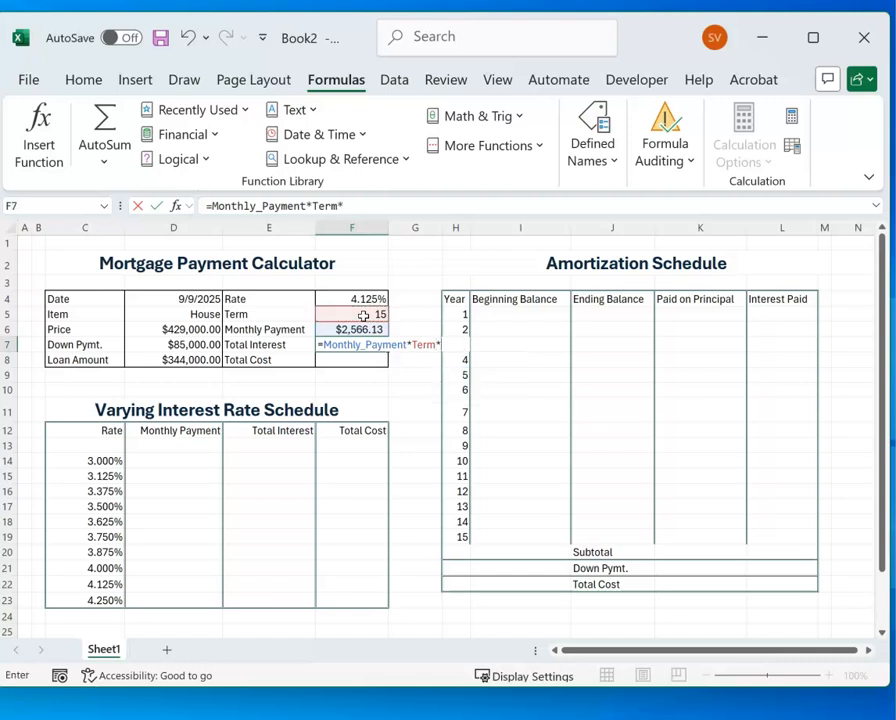
type("12")
type("-")
left_click(177, 364)
key("Return")
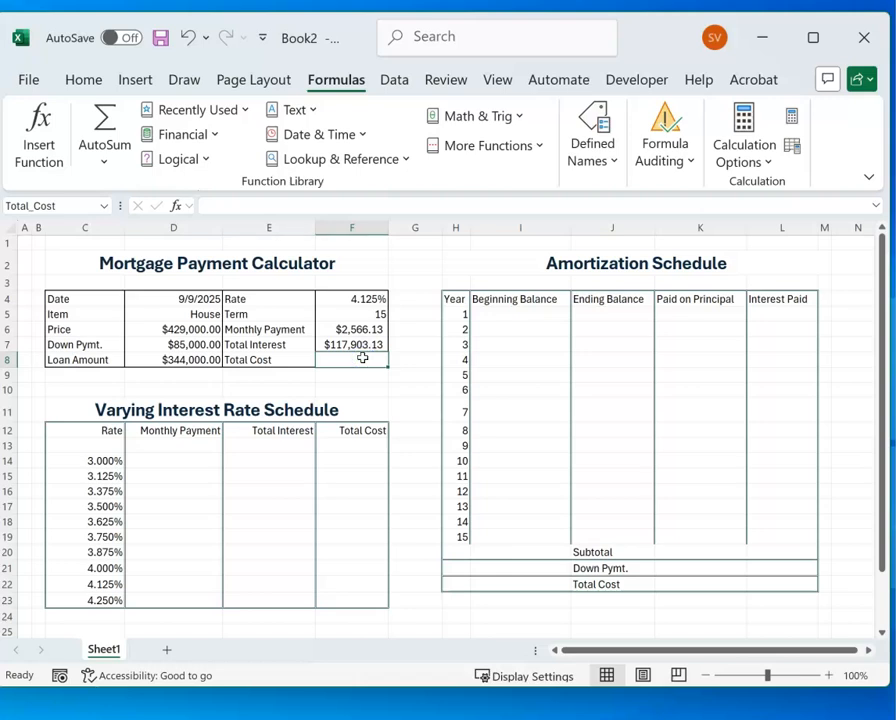
Step: Calculate the Total Cost in cell F8 by adding the named cells, =Price+Total_Interest
type("=")
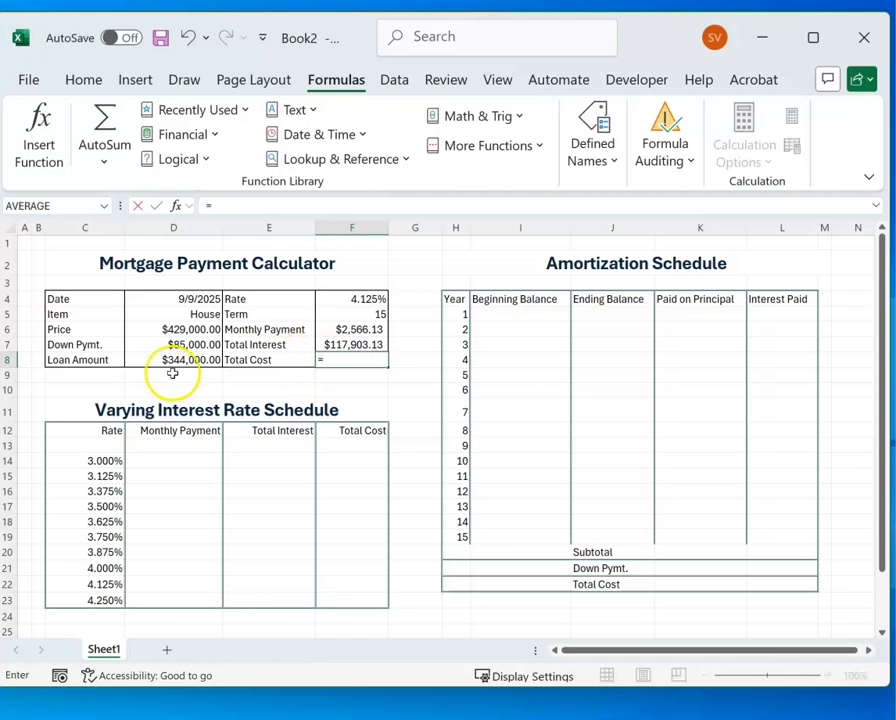
left_click(196, 330)
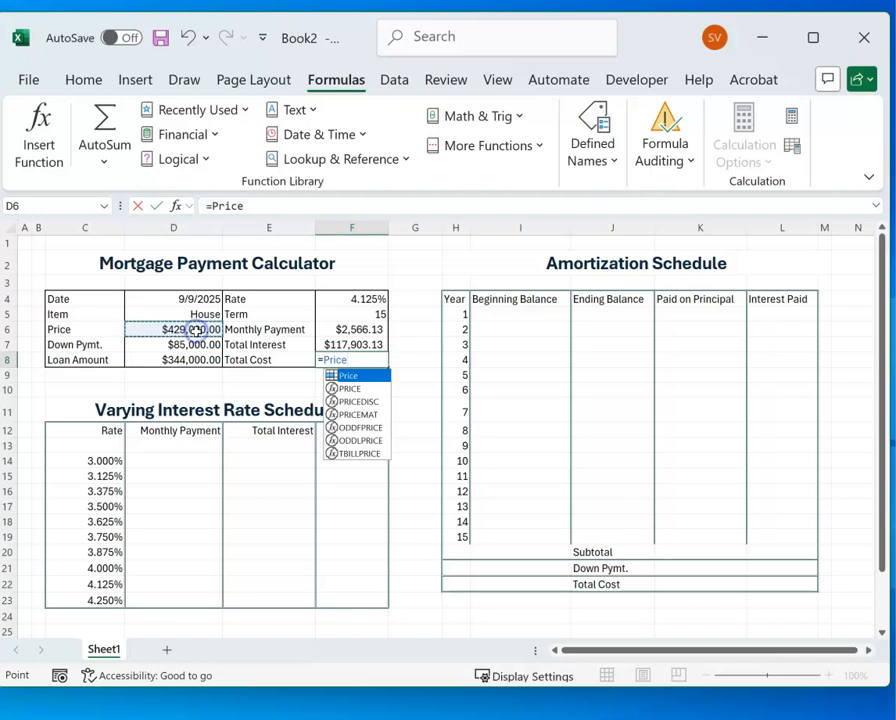
type("+")
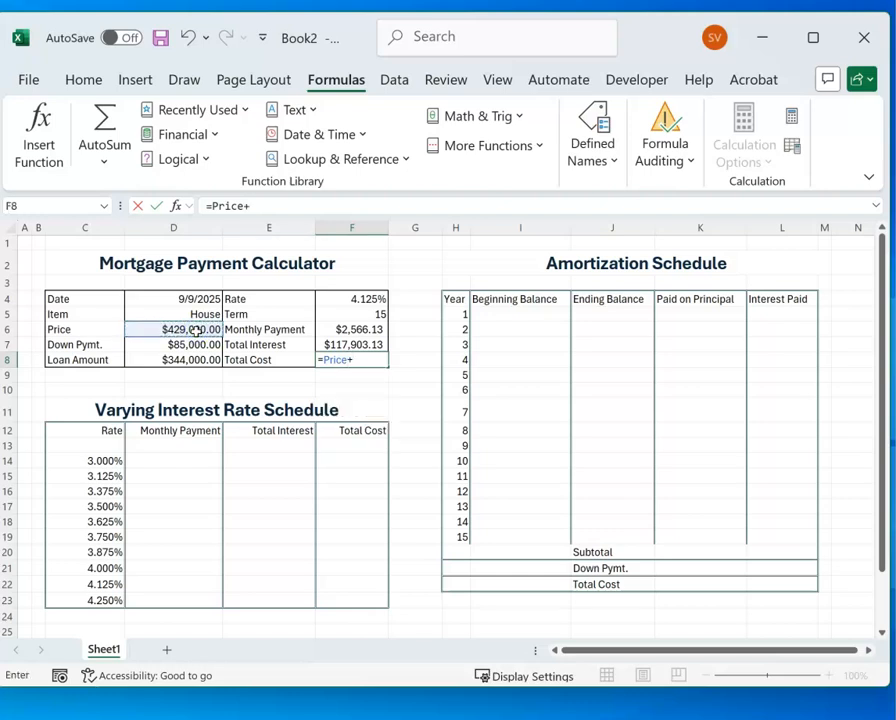
left_click(365, 345)
key("Return")
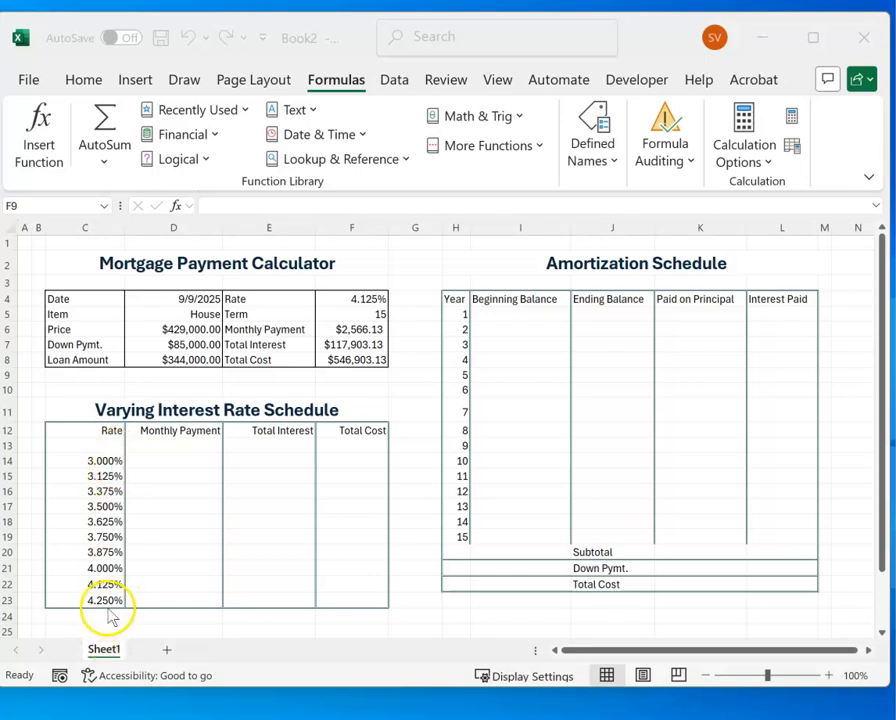
Step: Link cell D13 under Monthly Payment in the Varying Interest Rate Schedule to the calculator with =F6
left_click(177, 447)
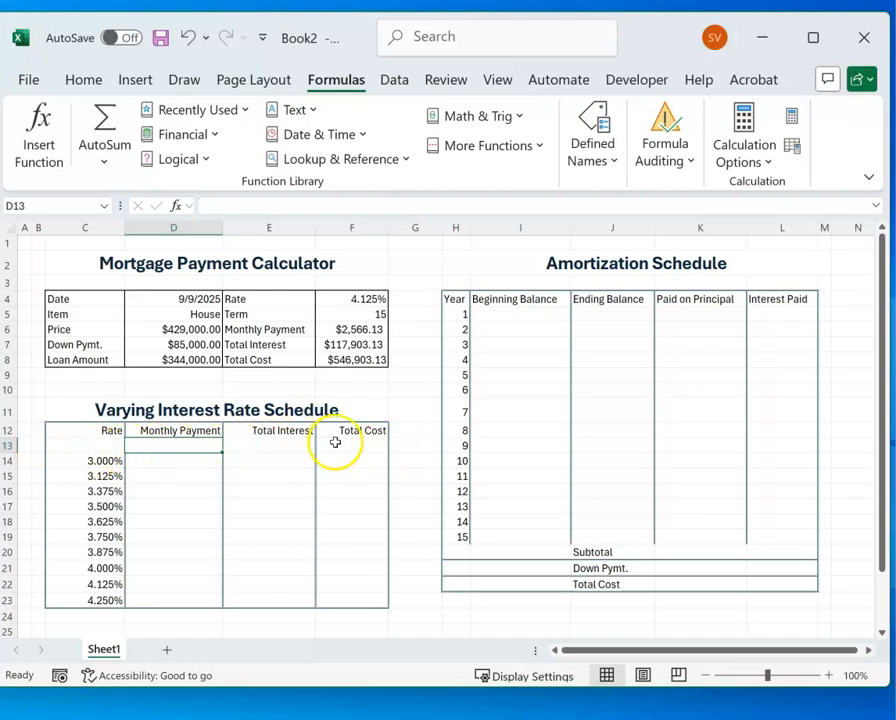
left_click(183, 448)
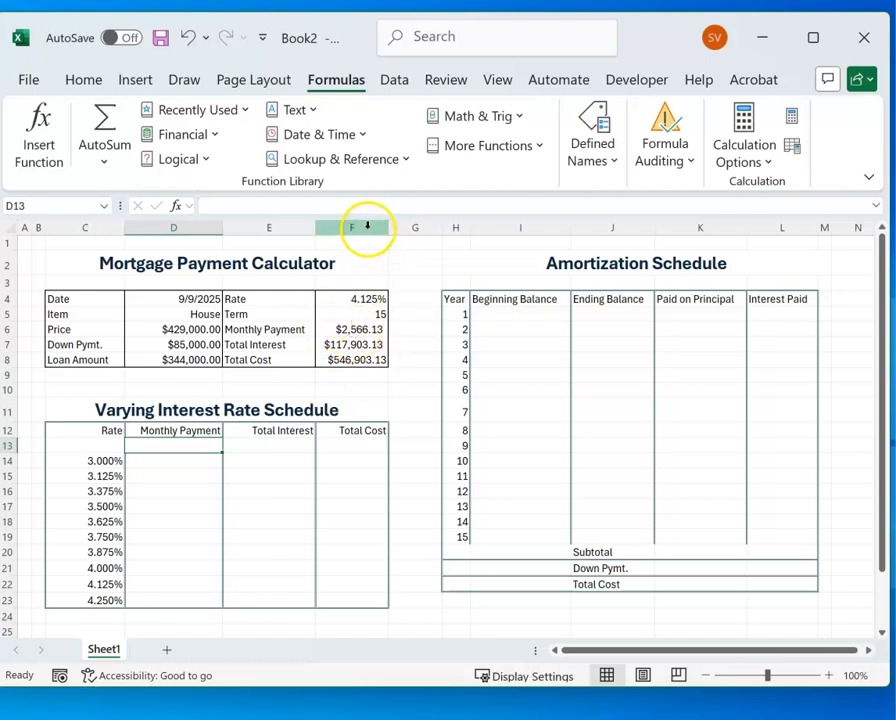
left_click(180, 448)
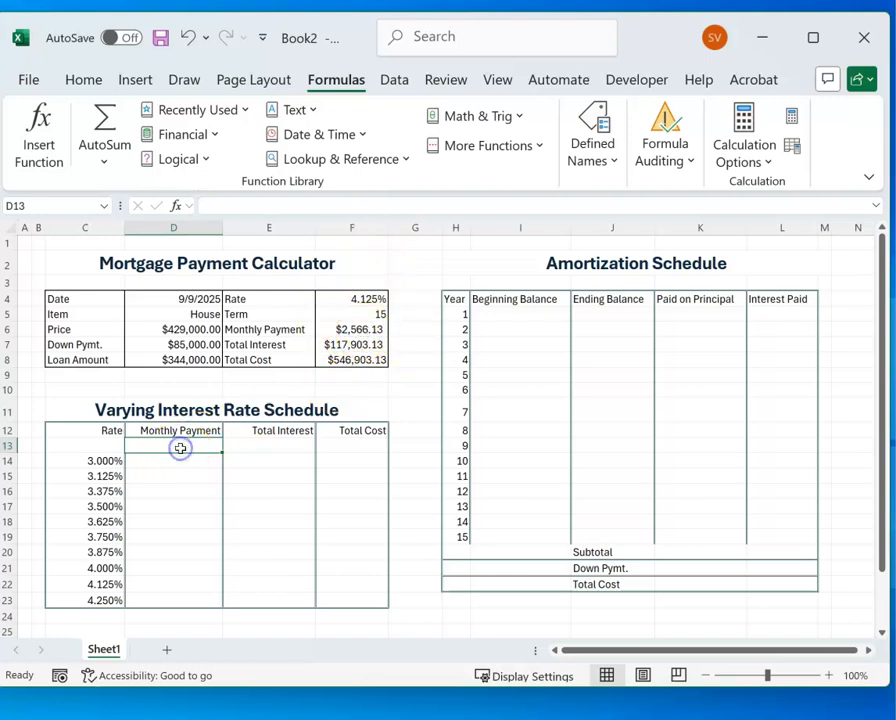
type("=F")
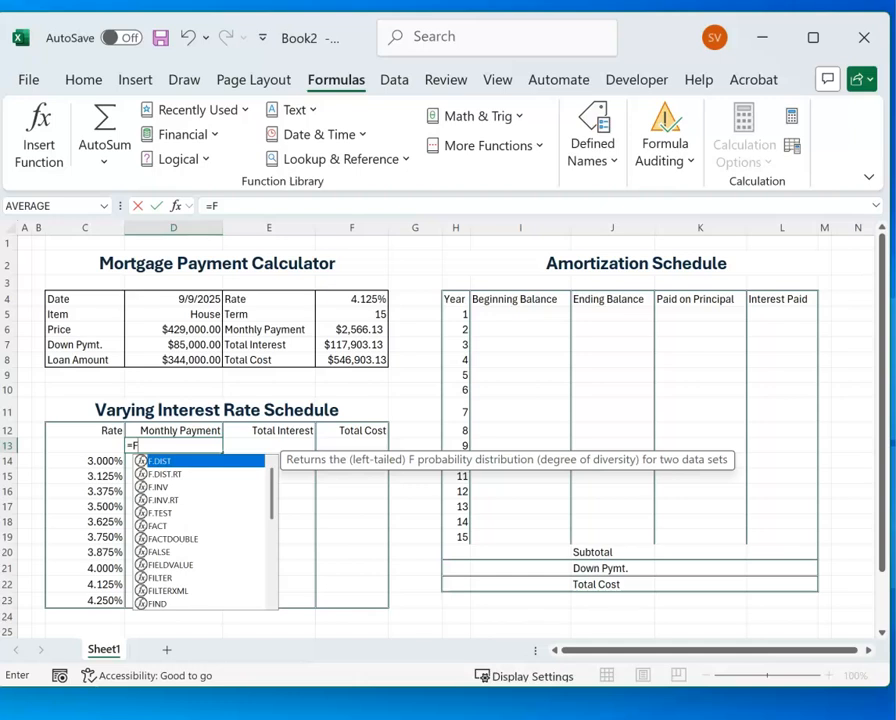
type("6")
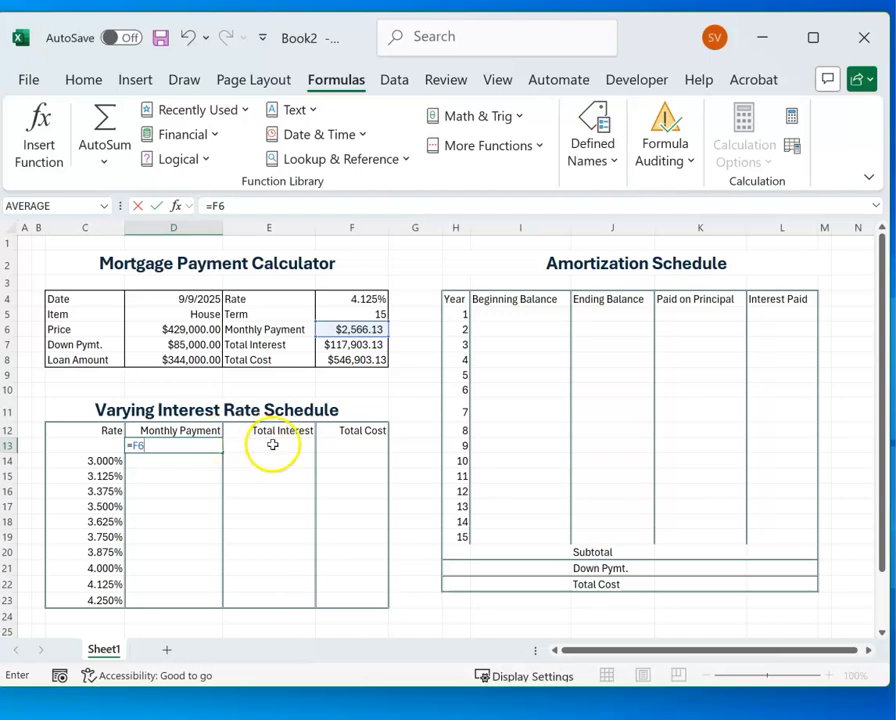
key("Return")
Step: Link cell E13 under Total Interest in the Varying Interest Rate Schedule to the calculator with =F7
left_click(356, 344)
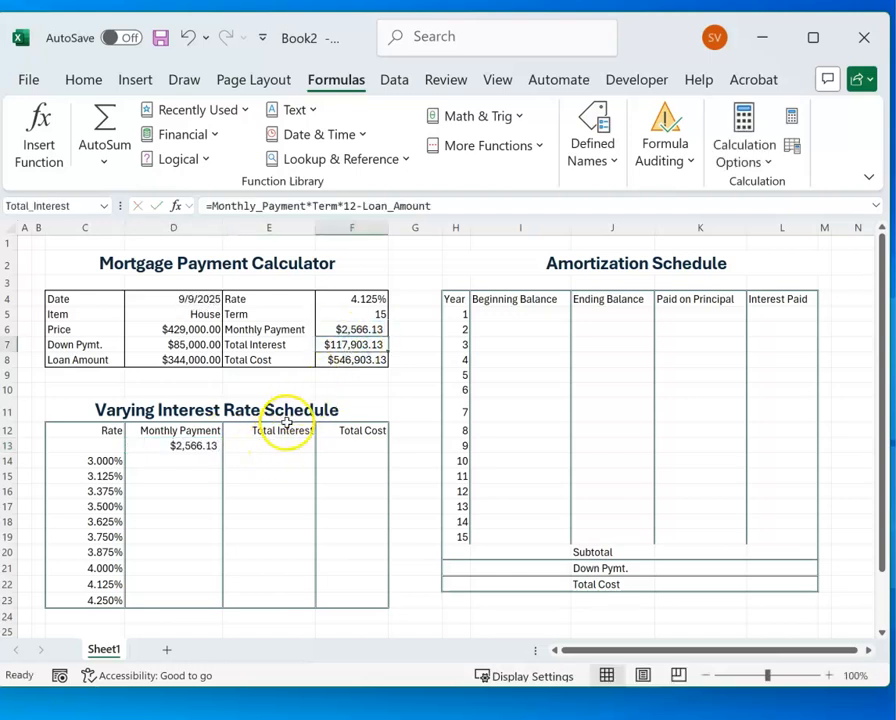
left_click(266, 444)
type("=")
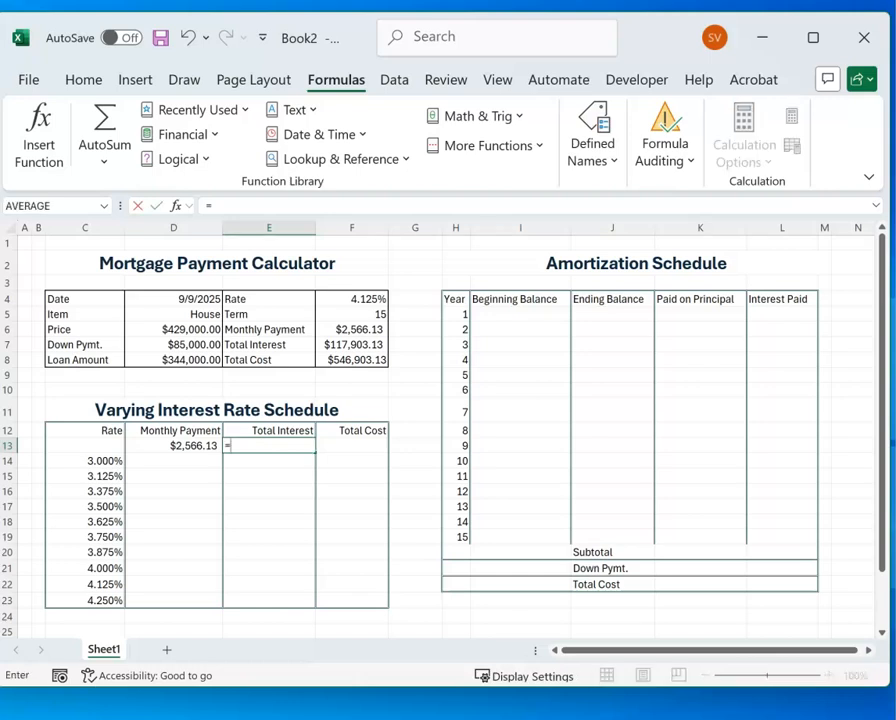
type("F7")
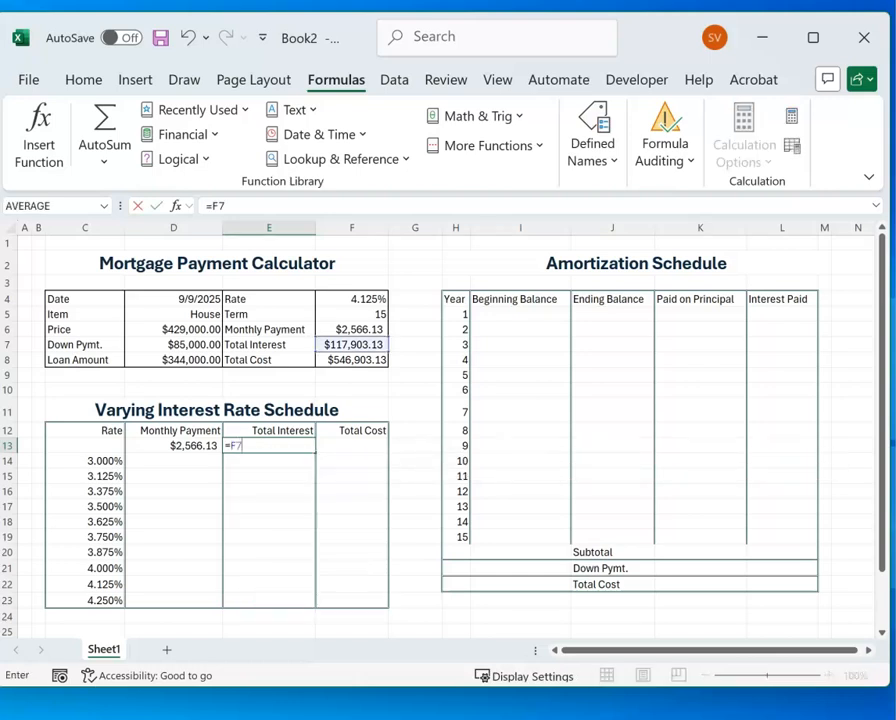
key("Return")
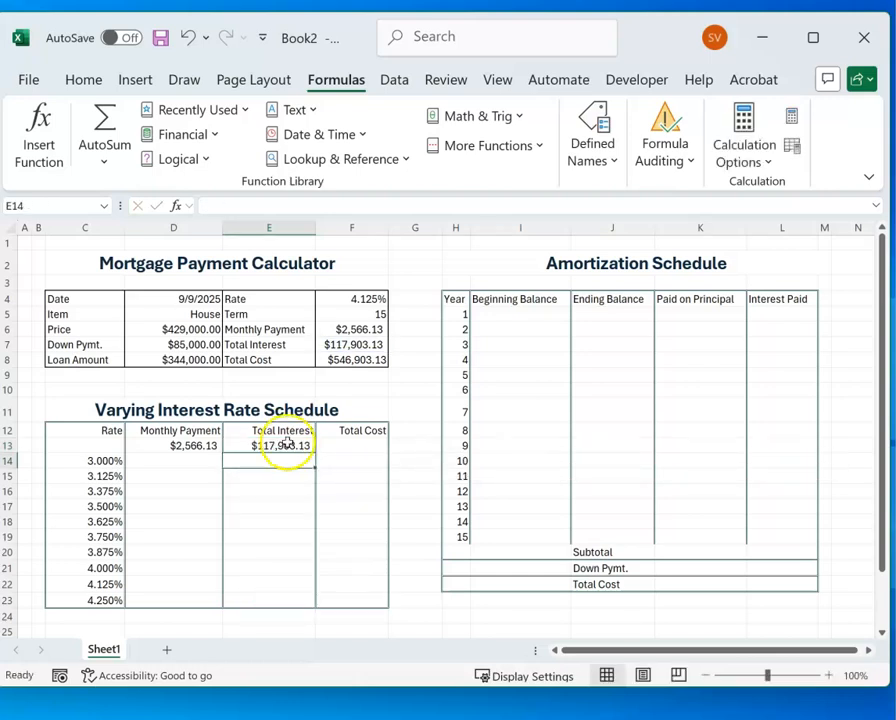
Step: Link cell F13 under Total Cost in the Varying Interest Rate Schedule to the calculator with =F8
left_click(346, 446)
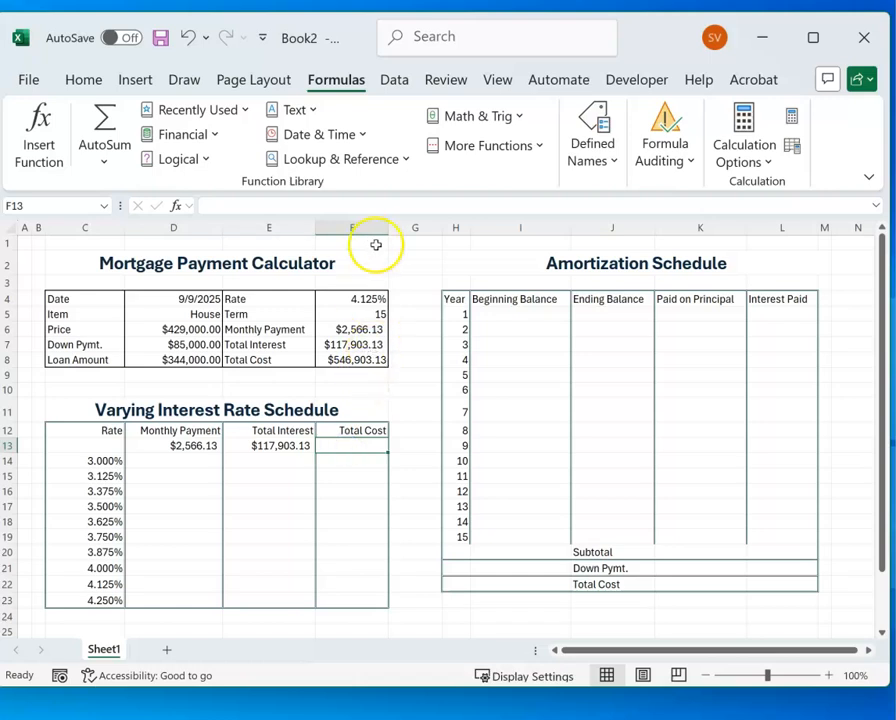
left_click(362, 446)
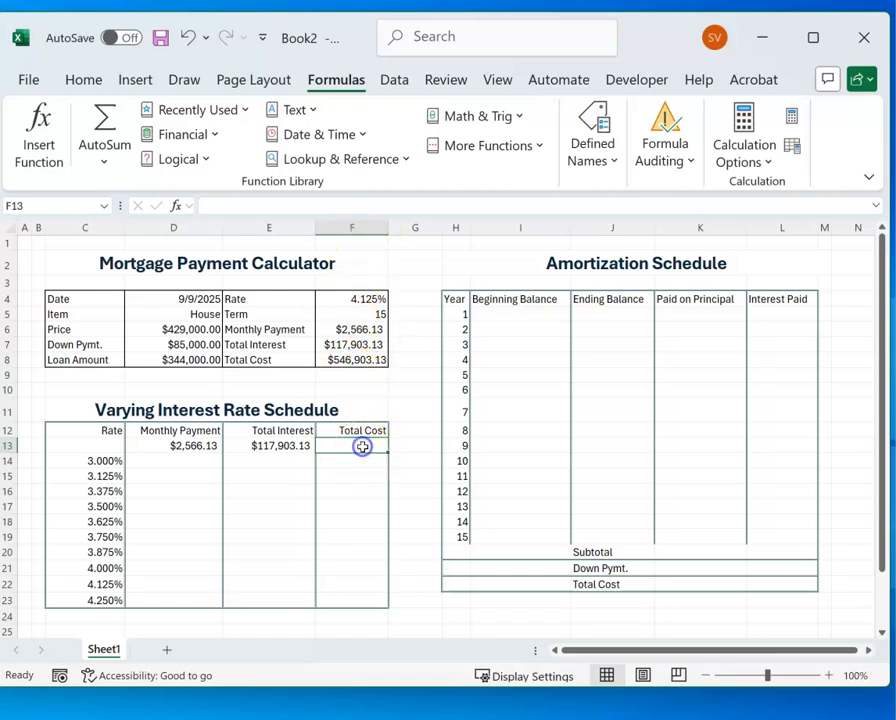
type("=")
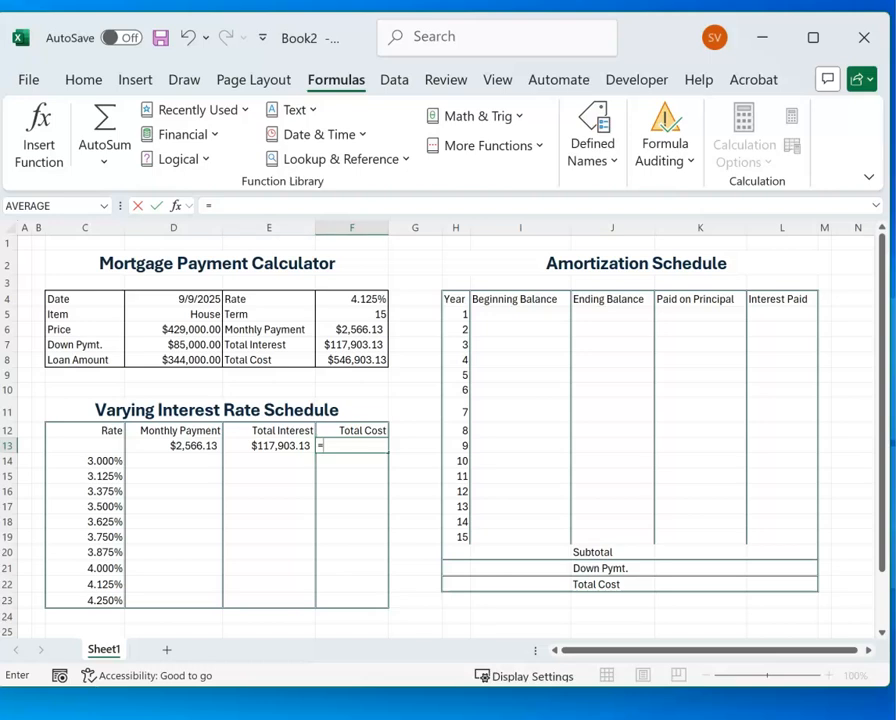
type("F8")
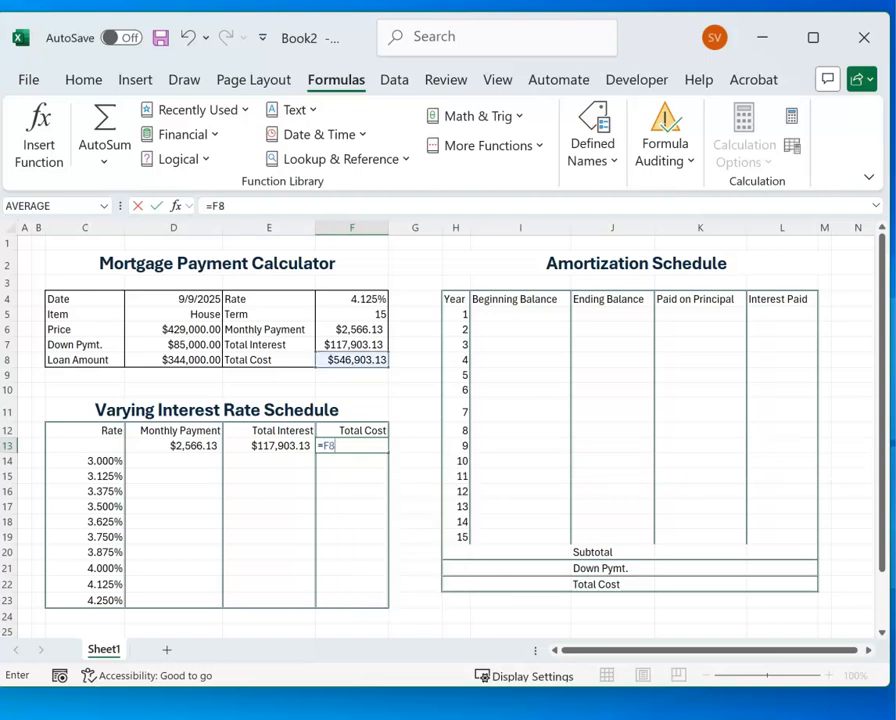
key("Return")
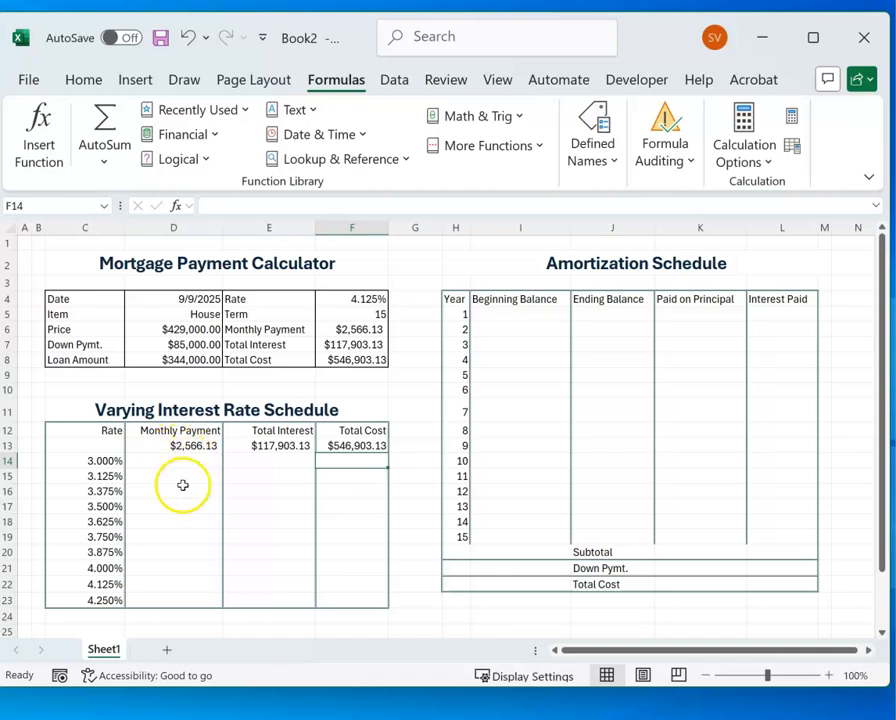
left_click(176, 448)
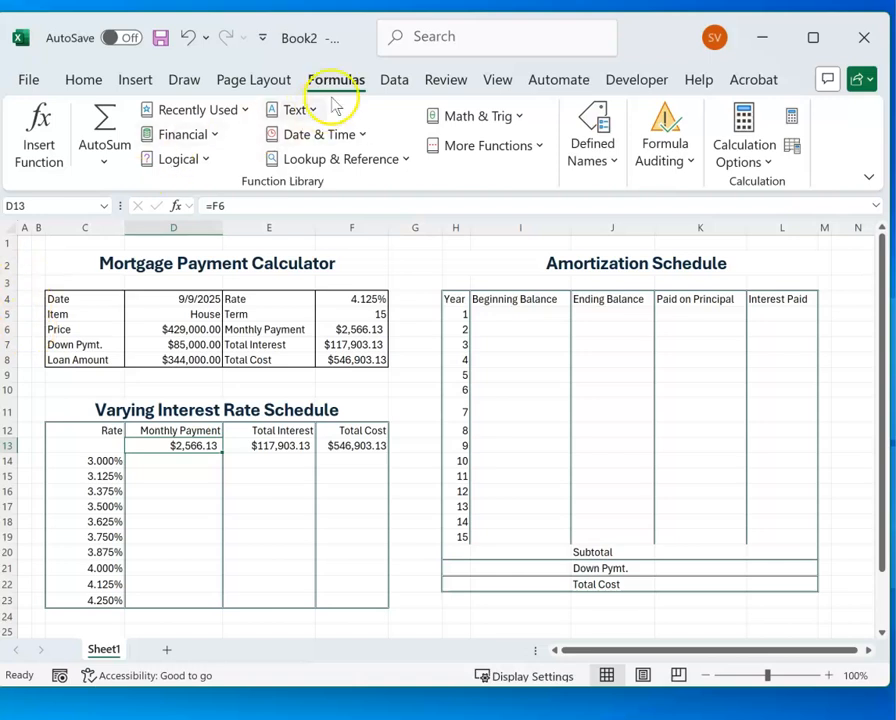
left_click(395, 82)
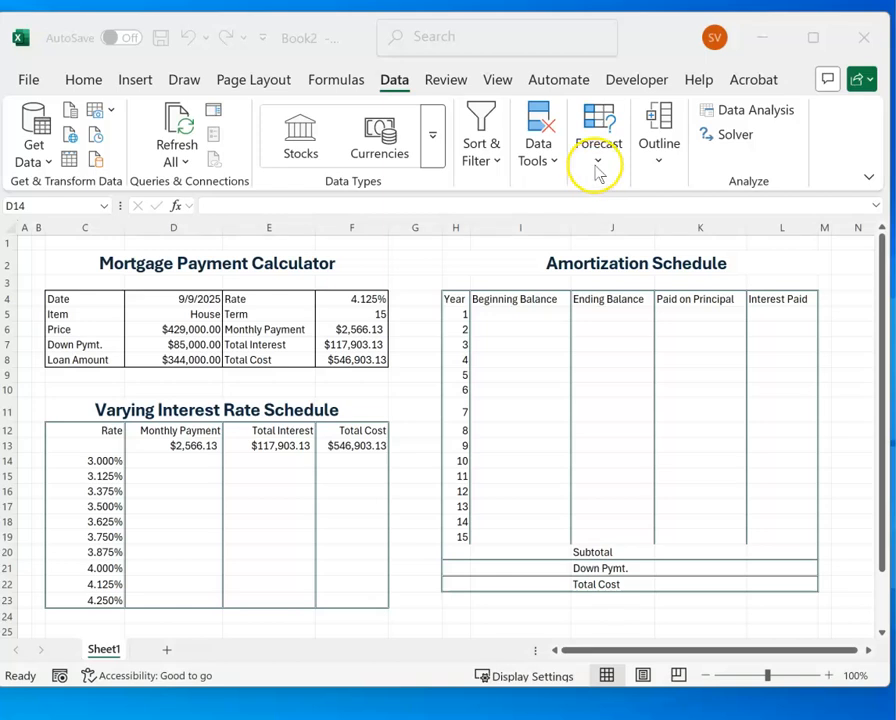
left_click(601, 168)
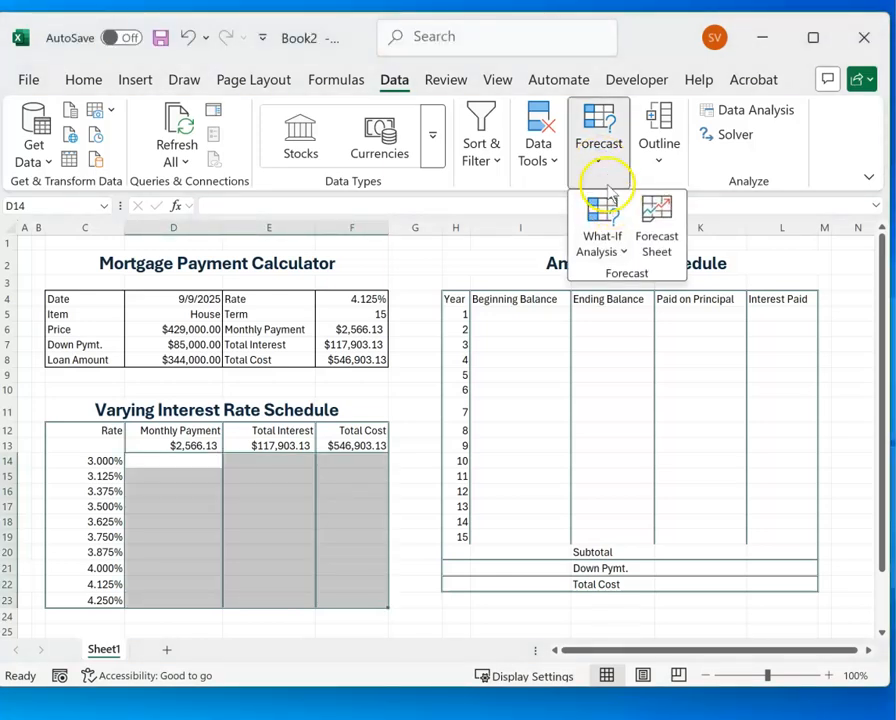
left_click(620, 250)
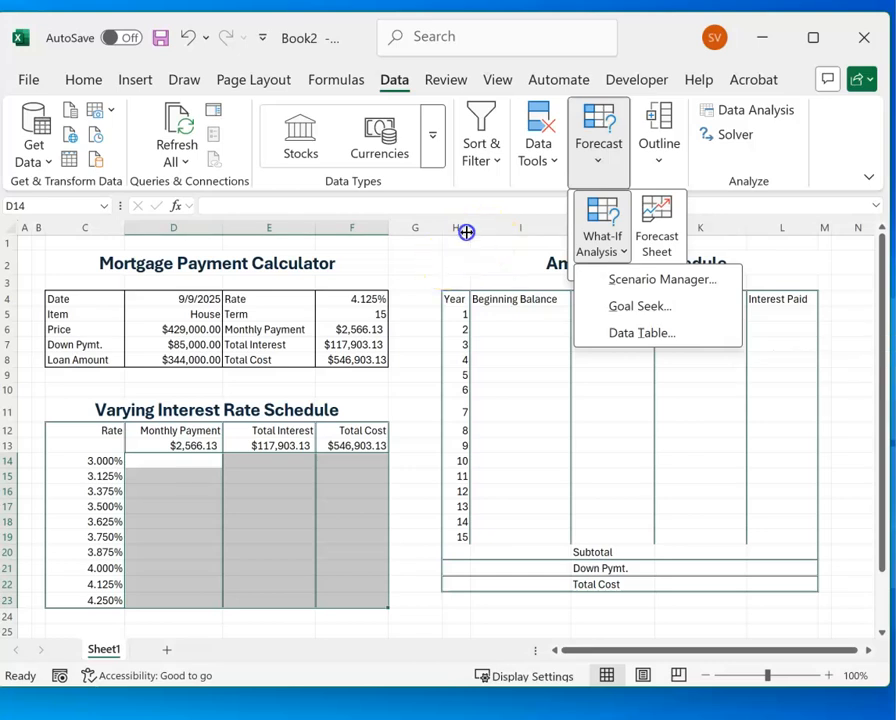
key("Escape")
left_click(208, 508)
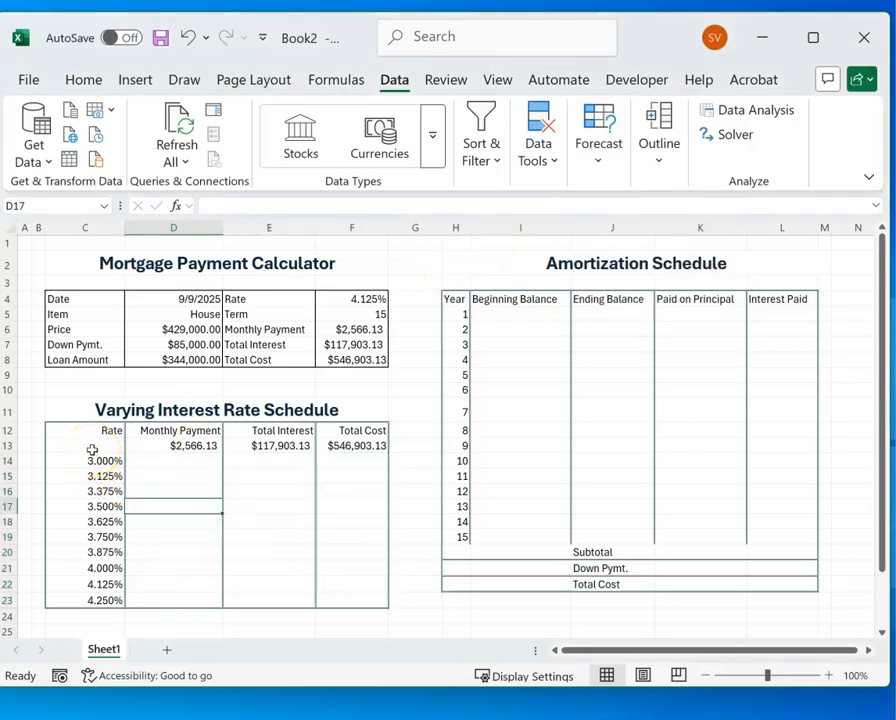
Step: Select the schedule range C13:F23 and start a What-If Analysis Data Table on it
left_click_drag(110, 450, 385, 483)
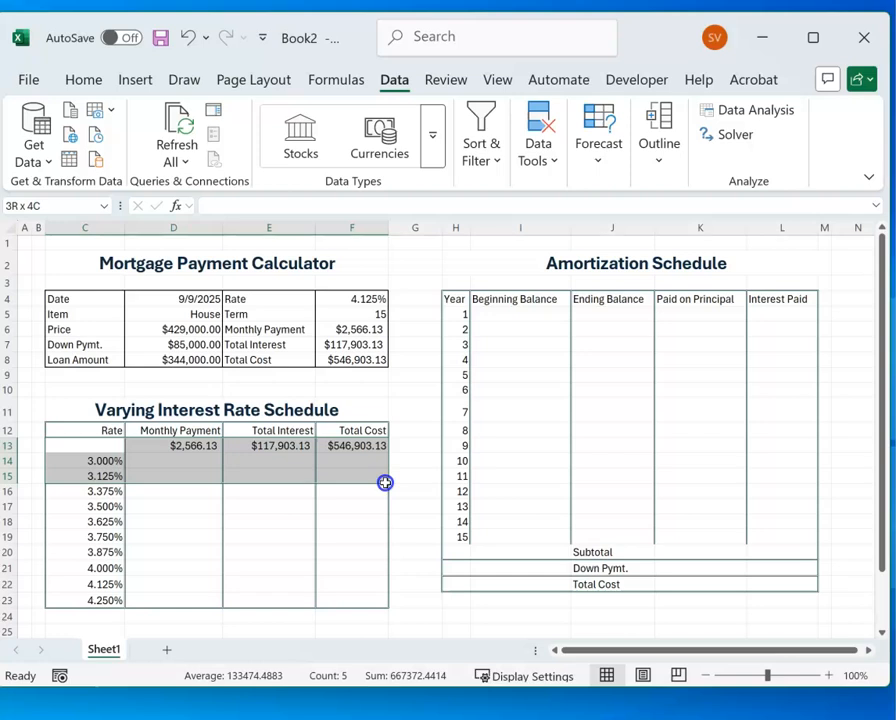
left_click_drag(385, 483, 379, 599)
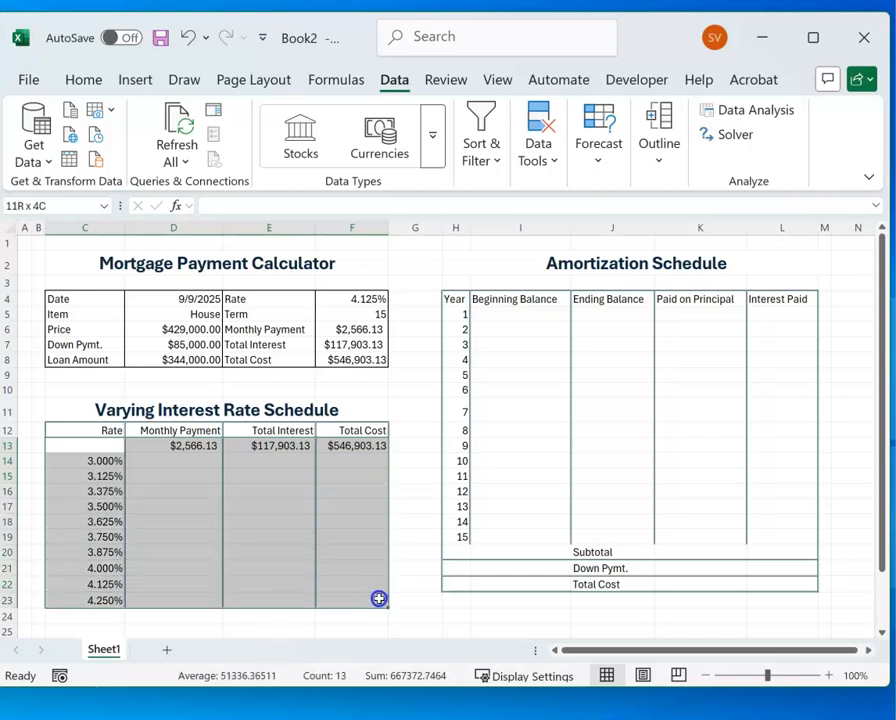
left_click_drag(379, 599, 379, 599)
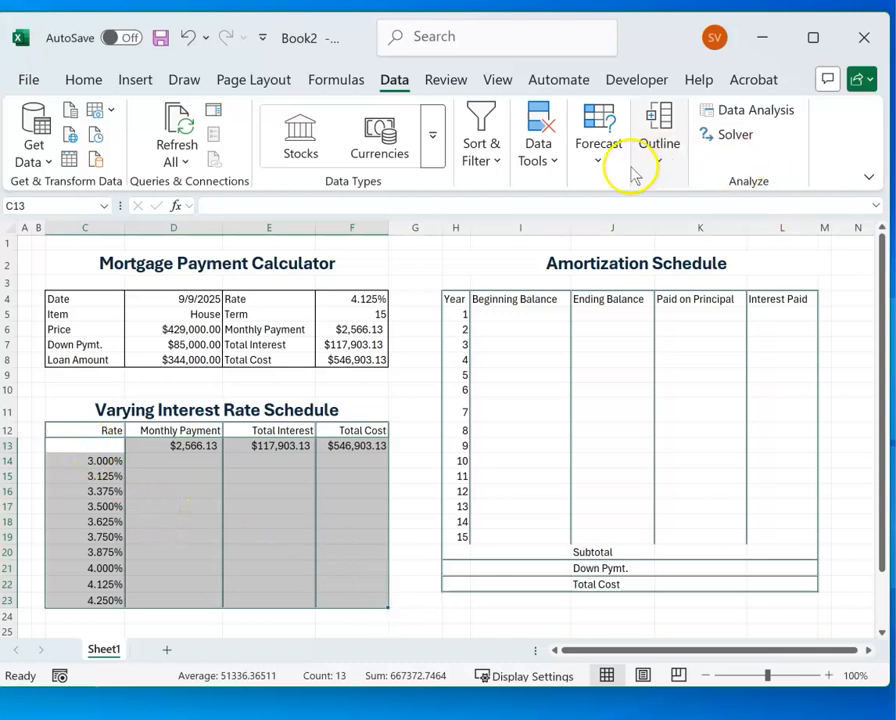
left_click(598, 162)
left_click(600, 246)
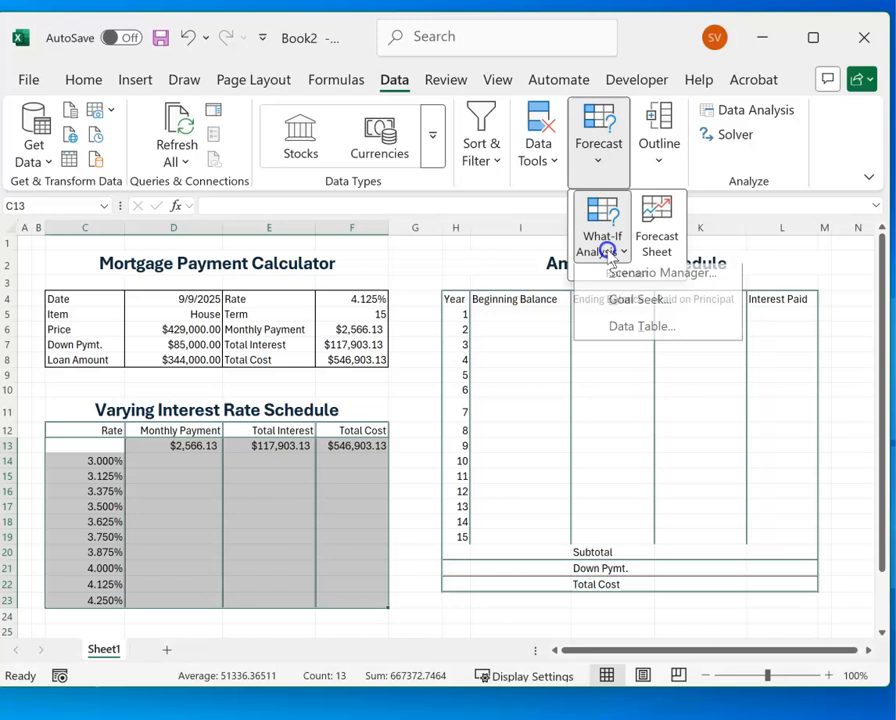
left_click(636, 334)
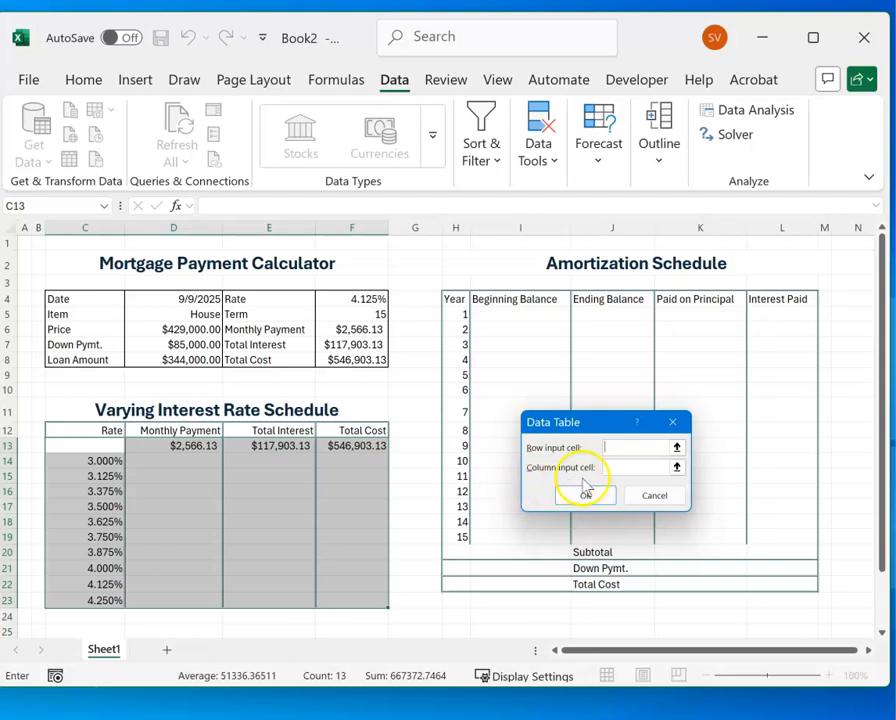
left_click(357, 301)
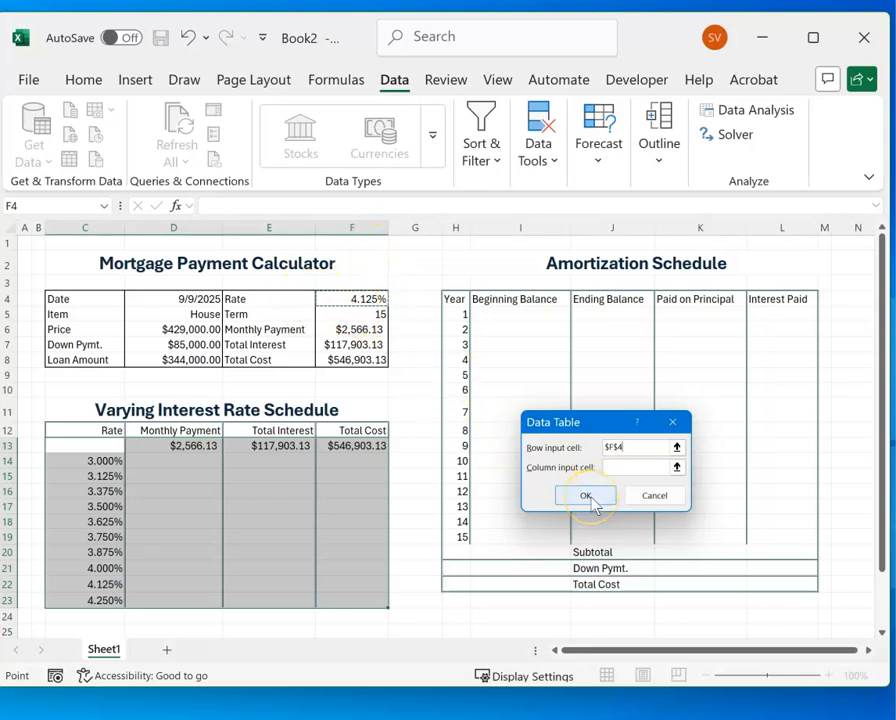
left_click_drag(622, 446, 596, 445)
key("BackSpace")
Step: Fill the schedule by creating the data table with the calculator's Rate cell $F$4 as the column input cell
left_click(636, 467)
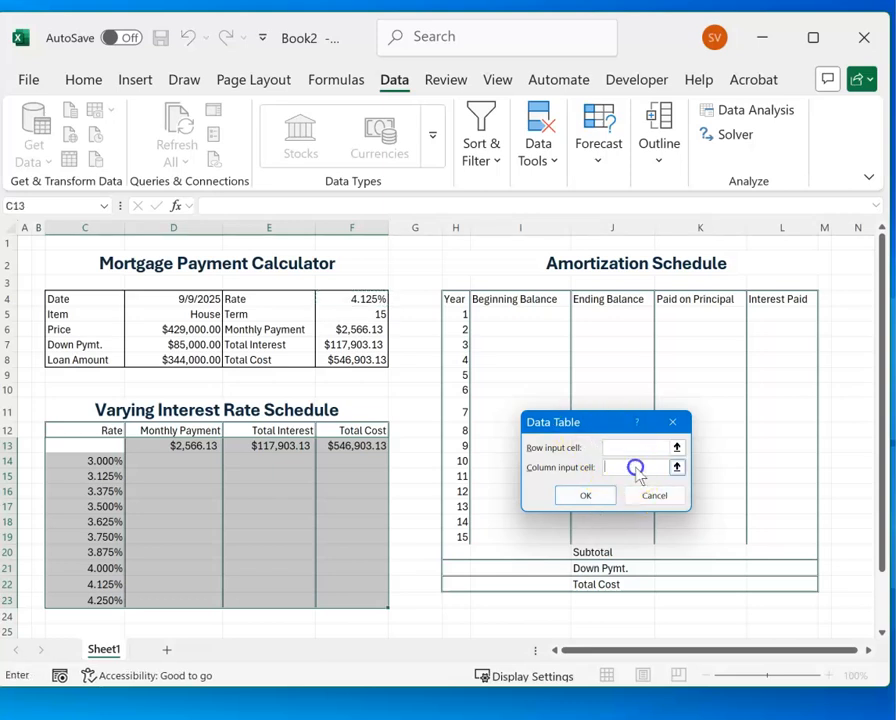
left_click(366, 299)
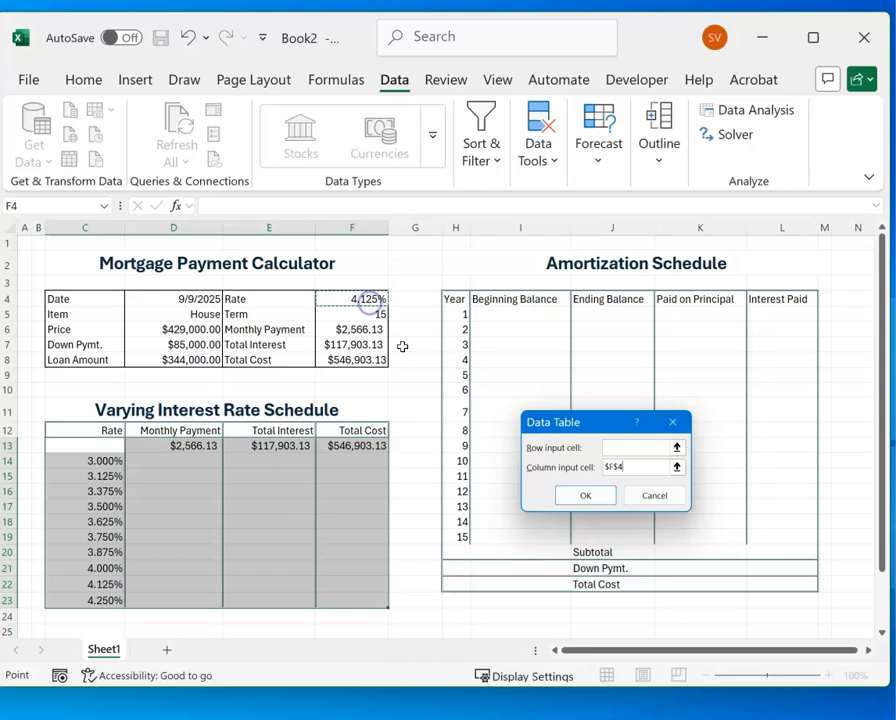
left_click(590, 502)
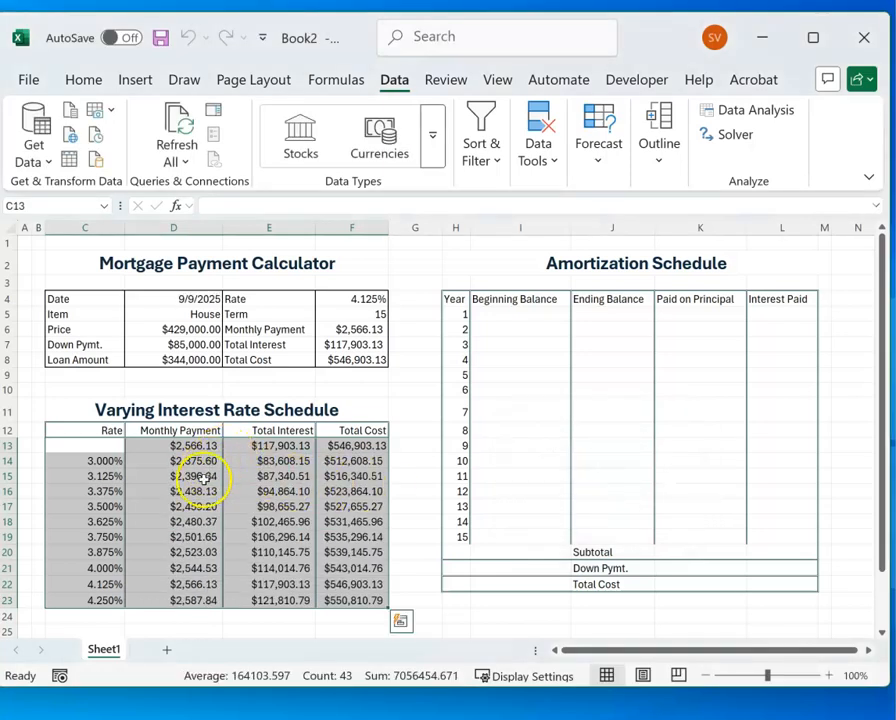
left_click(250, 620)
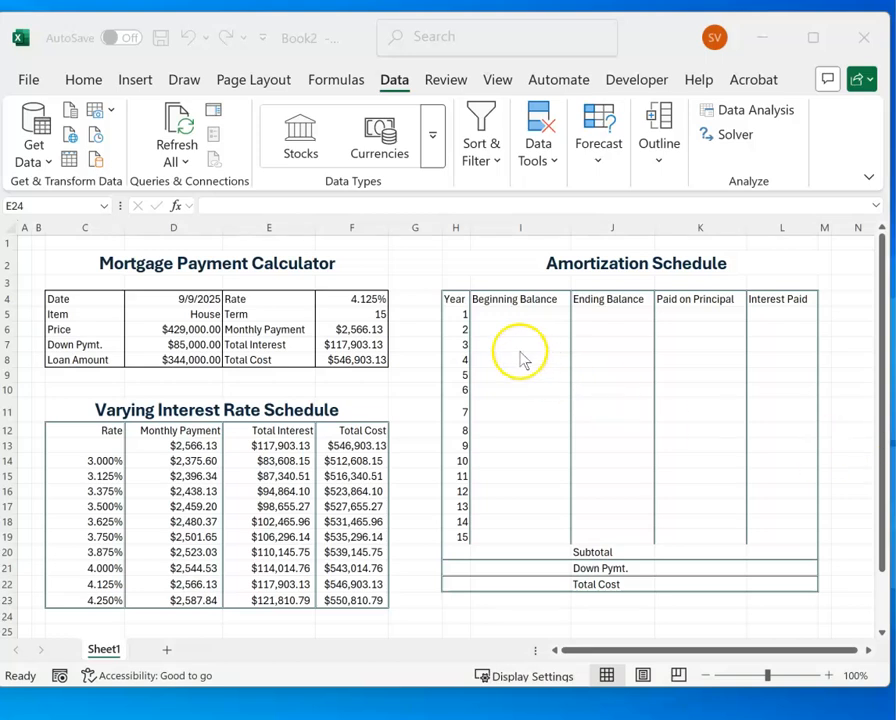
Step: Link the year 1 Beginning Balance in cell I5 of the Amortization Schedule to the Loan Amount with =D8
left_click(516, 315)
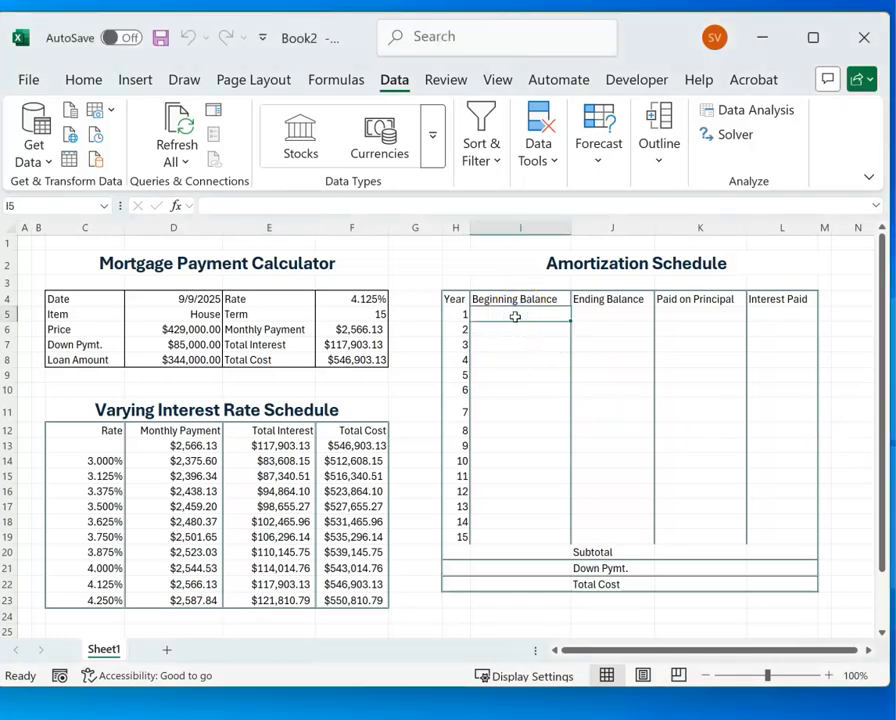
left_click(504, 316)
type("=D8")
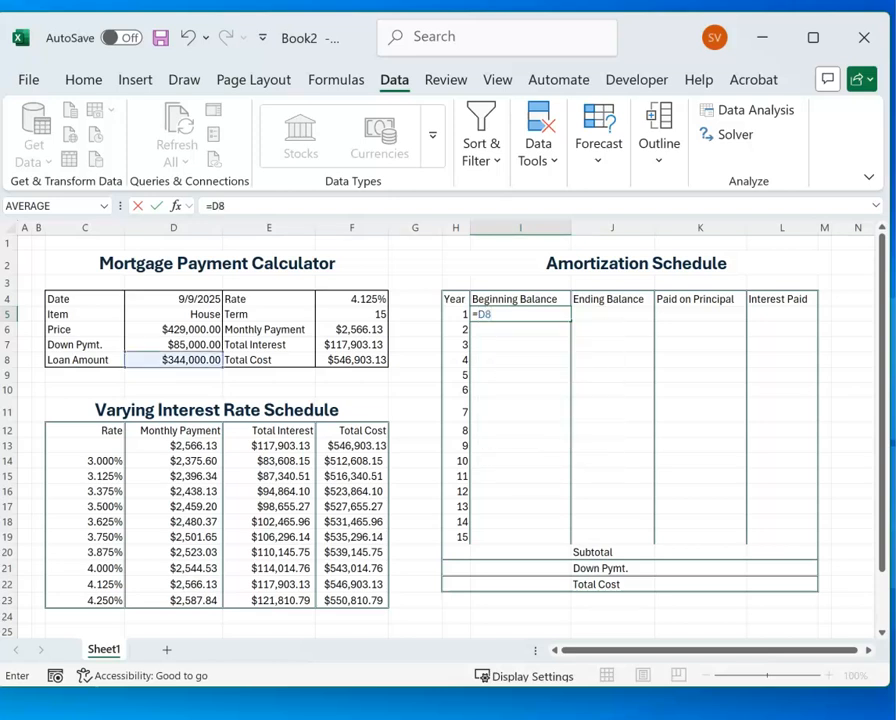
key("Return")
left_click(529, 316)
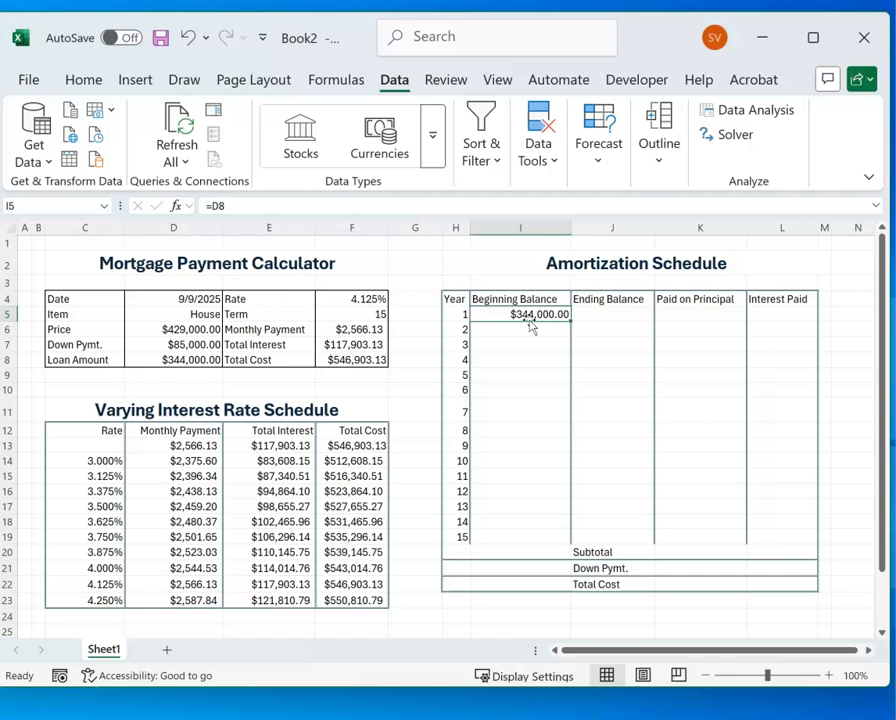
Step: Begin the year 1 Ending Balance formula in cell J5 with an IF test of H5<=$F$5, making the Term reference absolute
left_click(603, 314)
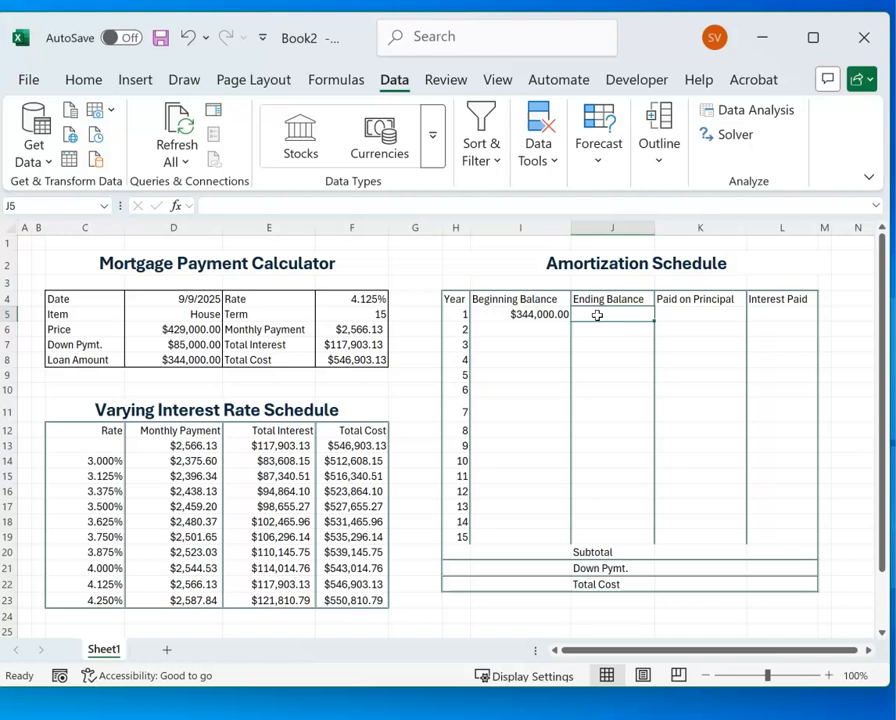
type("=")
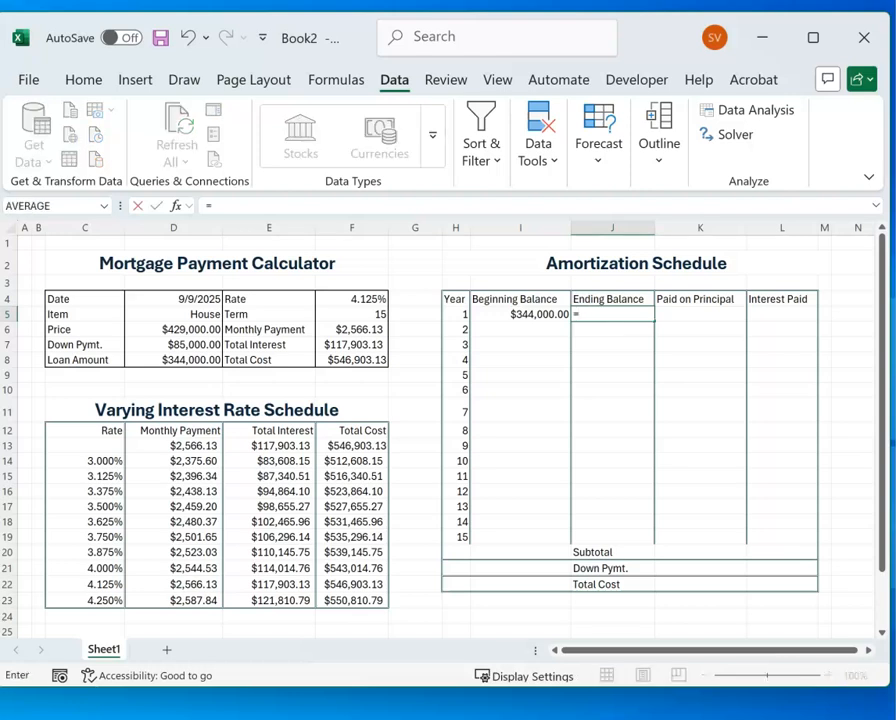
type("IF(")
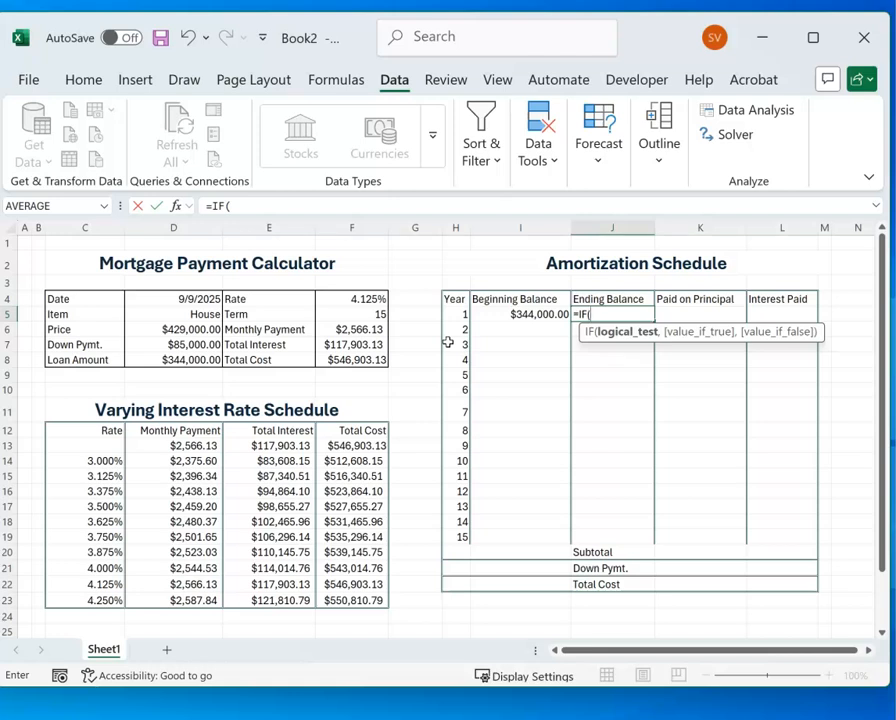
type("h5")
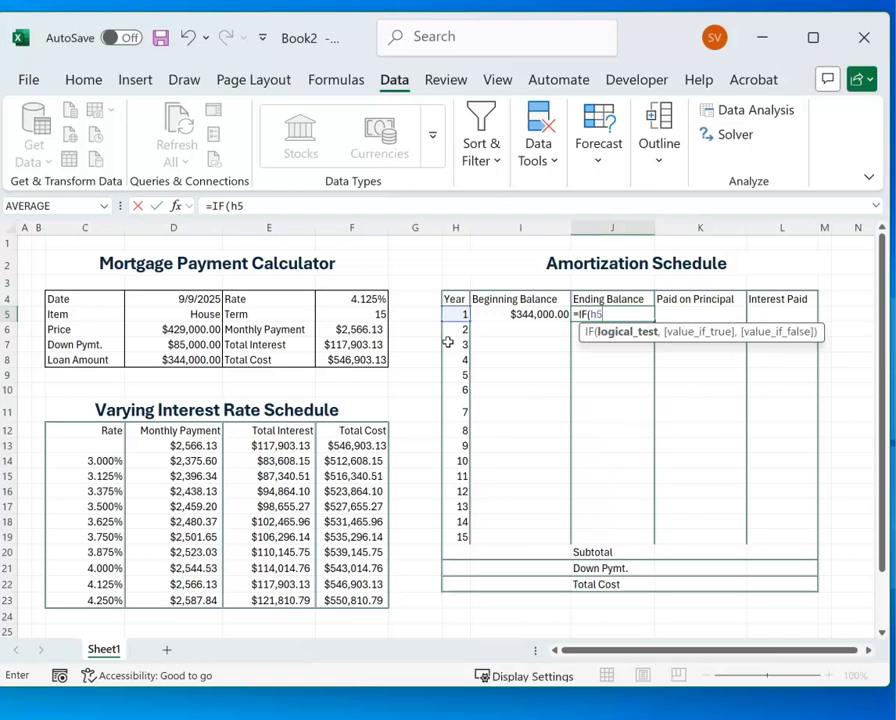
type("<=F5")
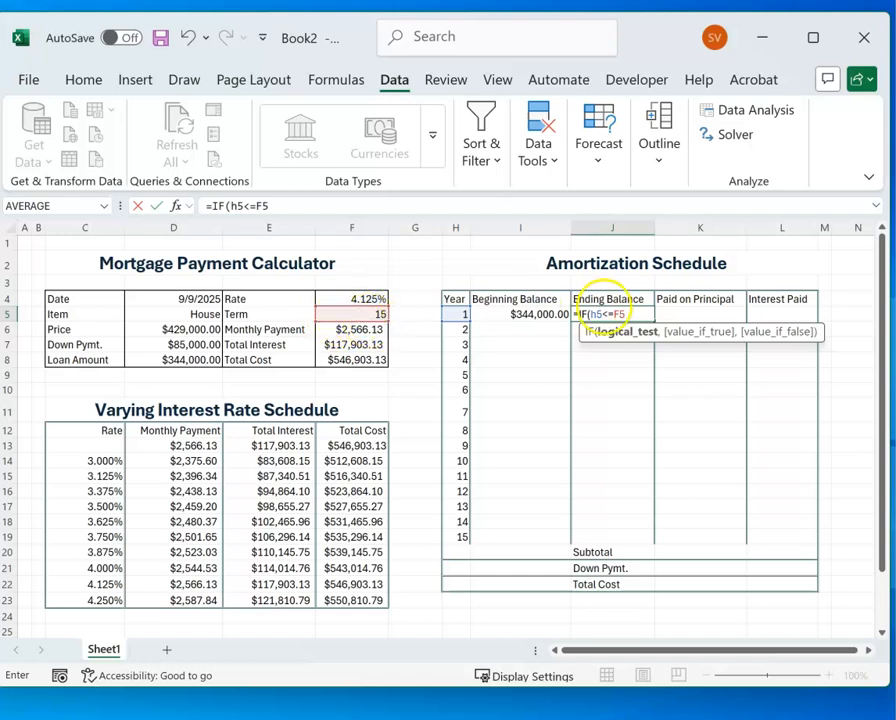
left_click(620, 313)
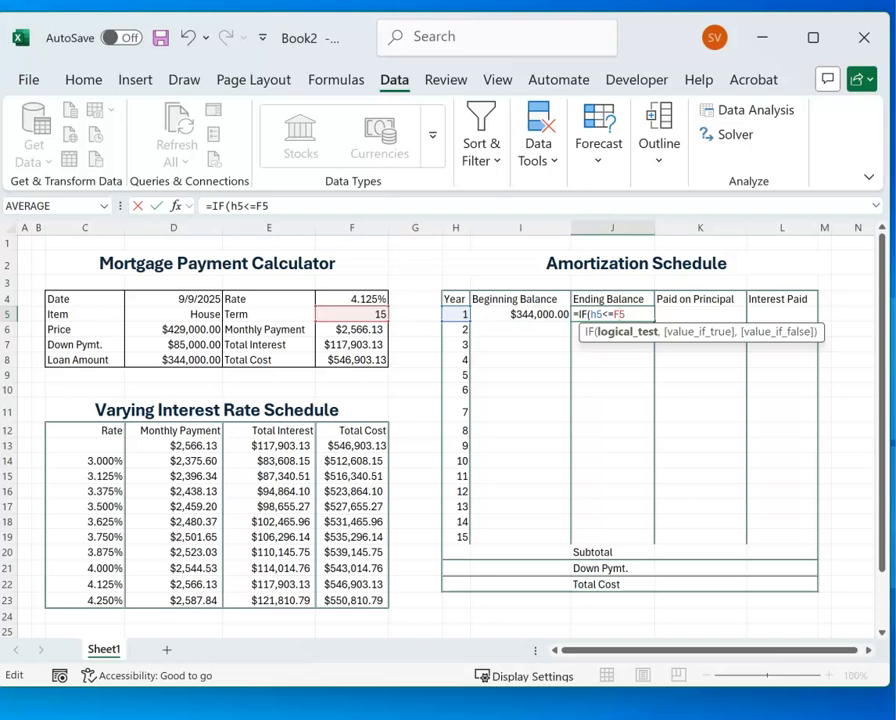
key("F4")
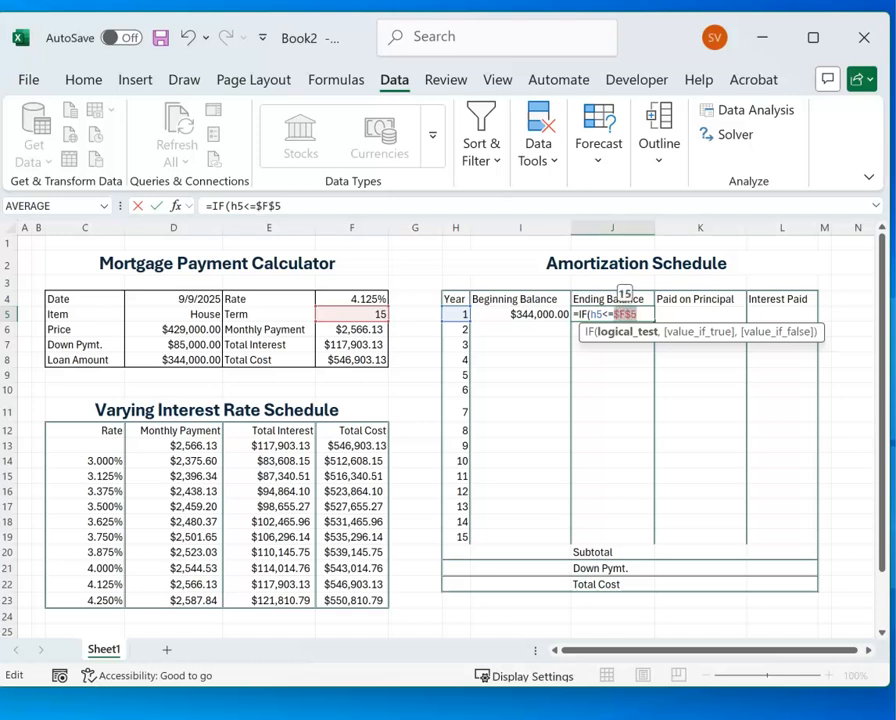
left_click(638, 315)
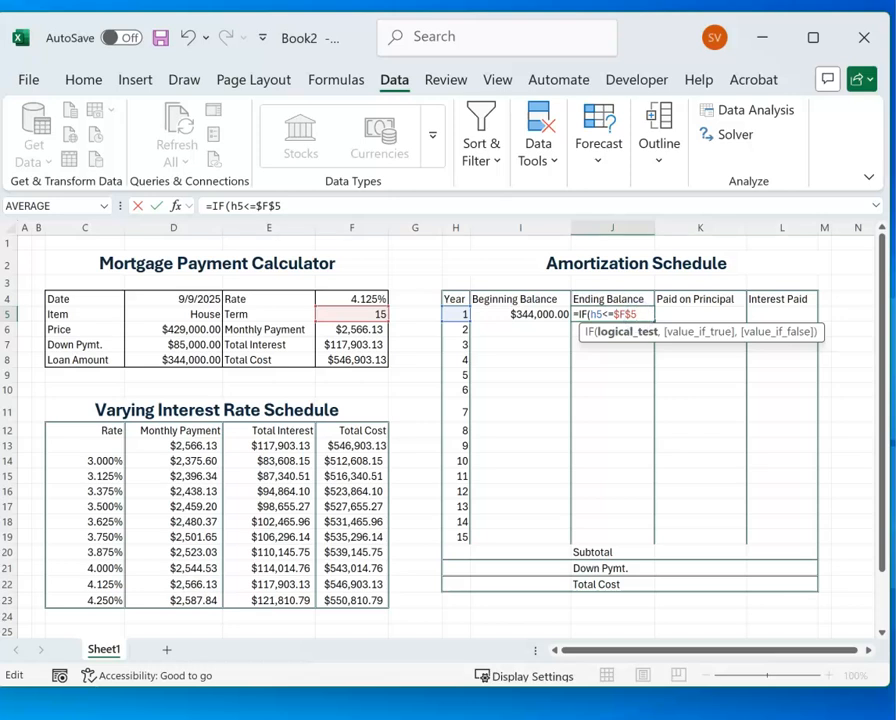
type(",")
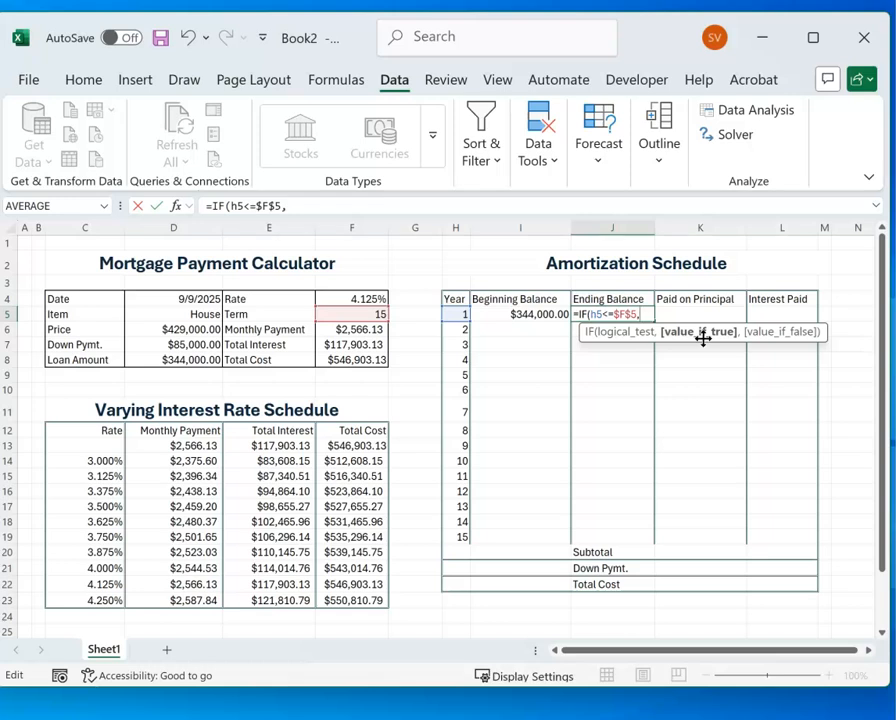
Step: Add a PV function as the IF's value if true in J5, with the monthly rate $F$4/12 as its first argument
type("PV")
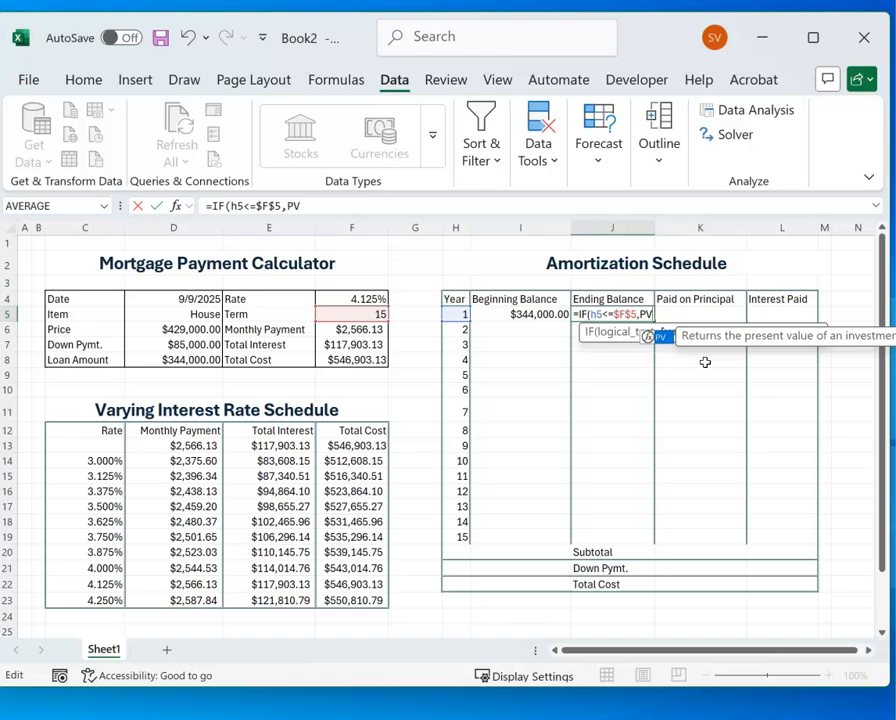
type("(")
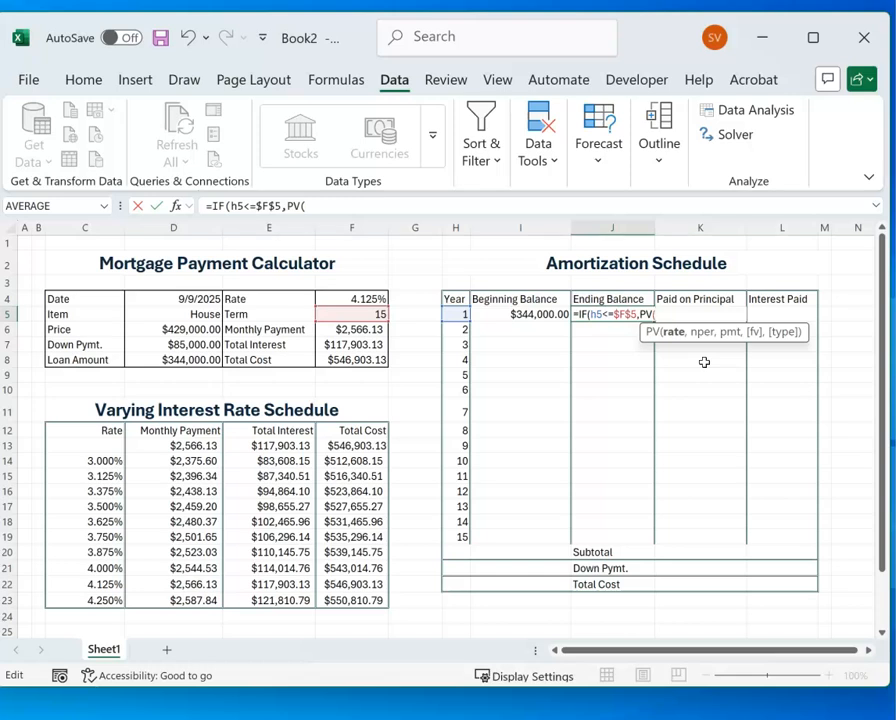
type("F4")
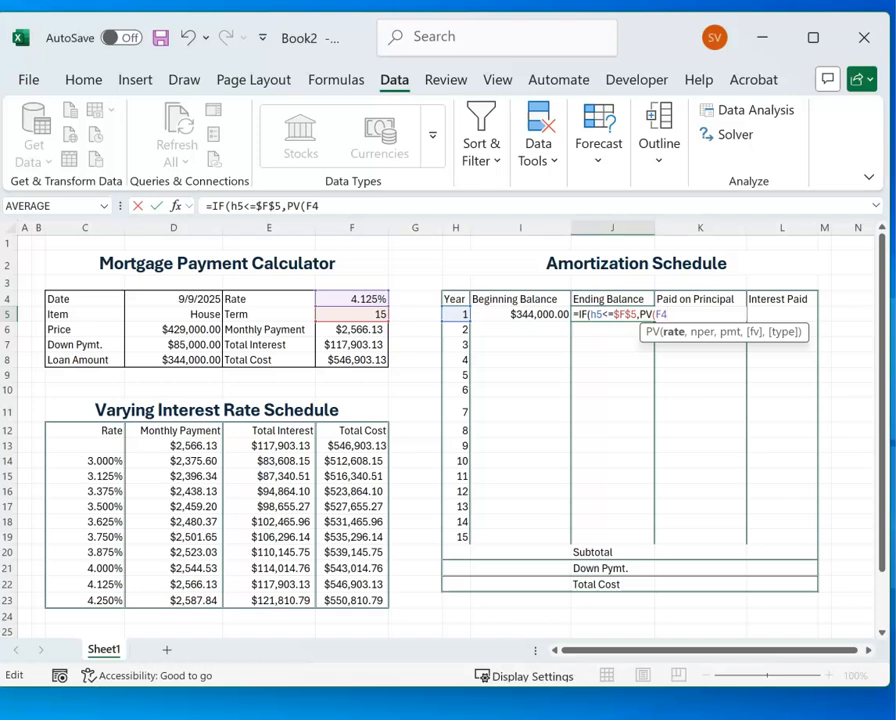
type("/12")
key("F4")
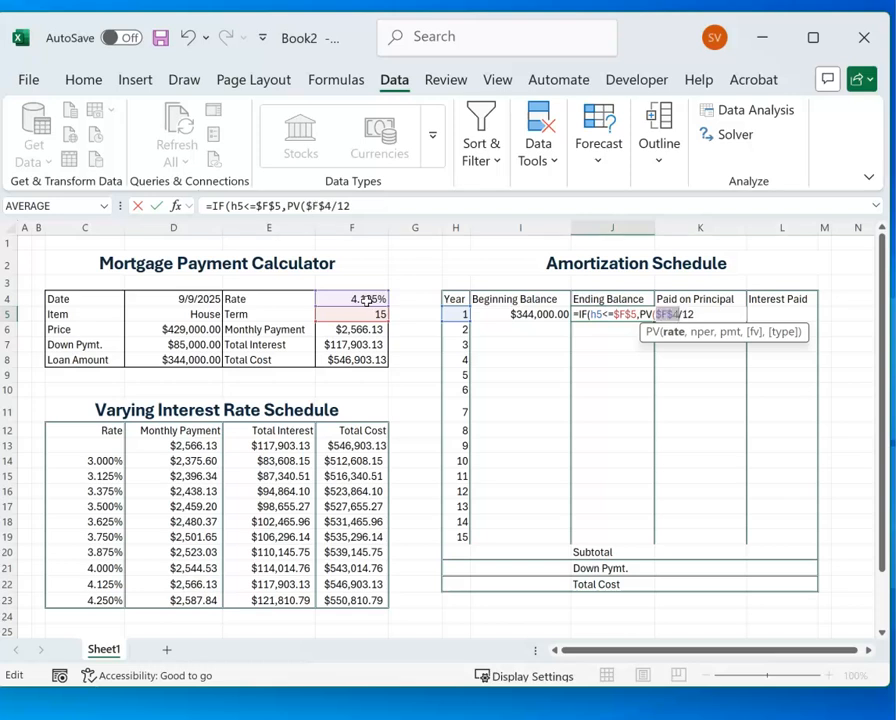
left_click(669, 316)
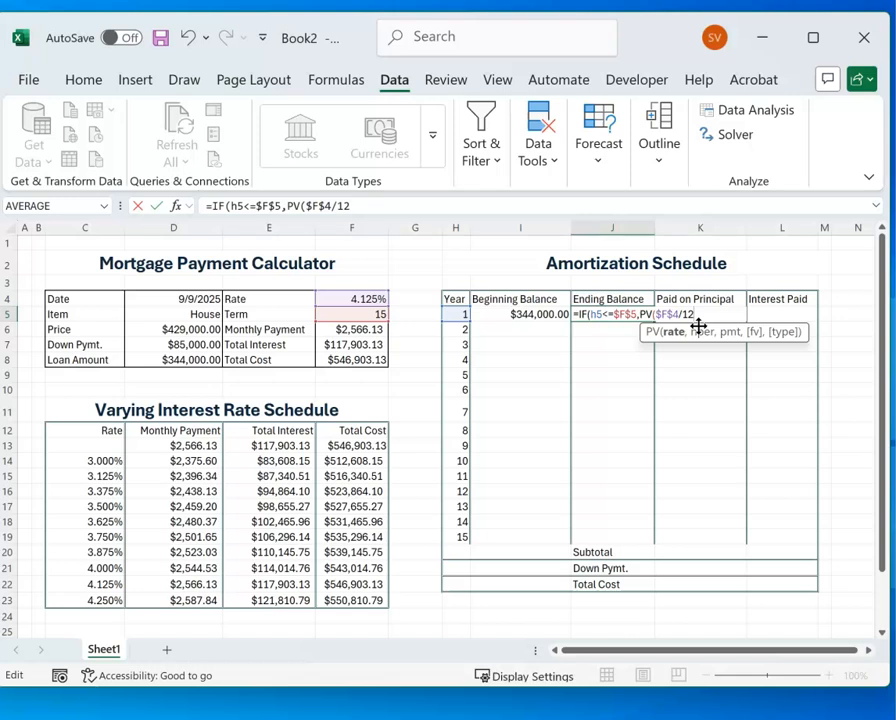
type(",")
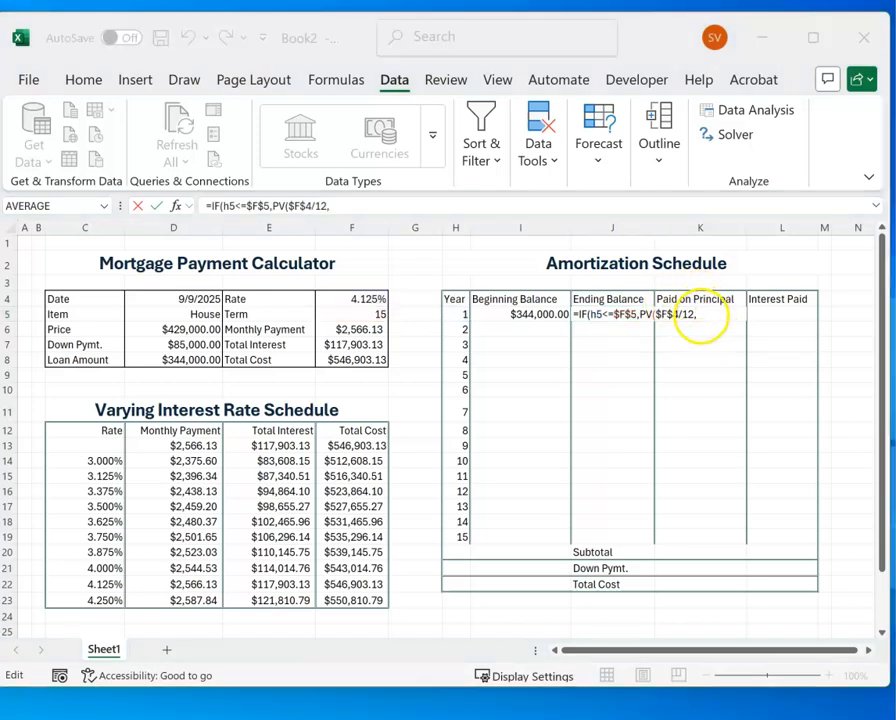
Step: Enter ($F$5-H5)*12 as the number of periods in the PV function of the J5 formula
left_click(700, 314)
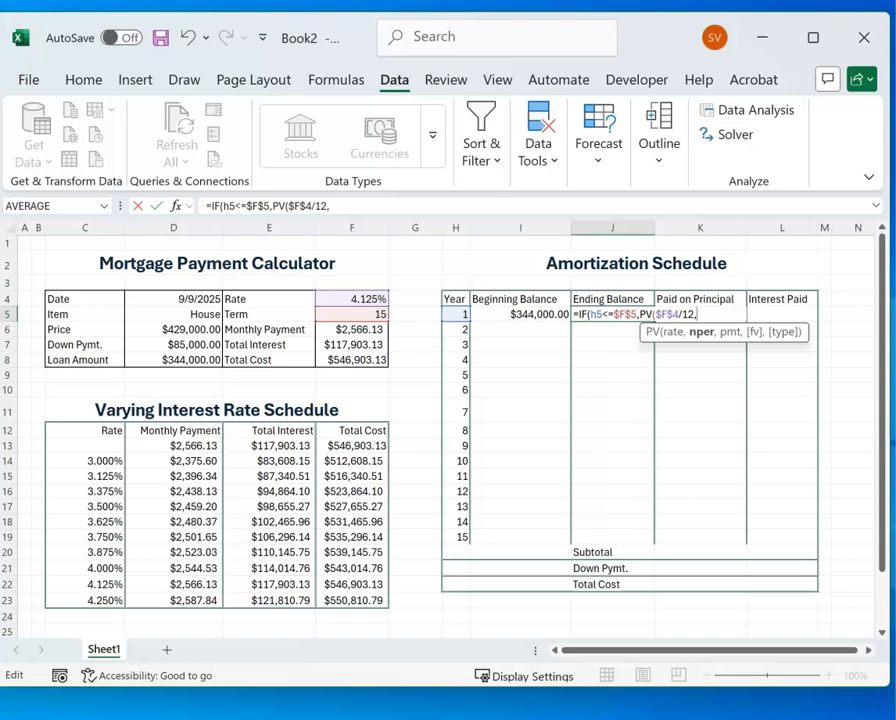
type("(f5")
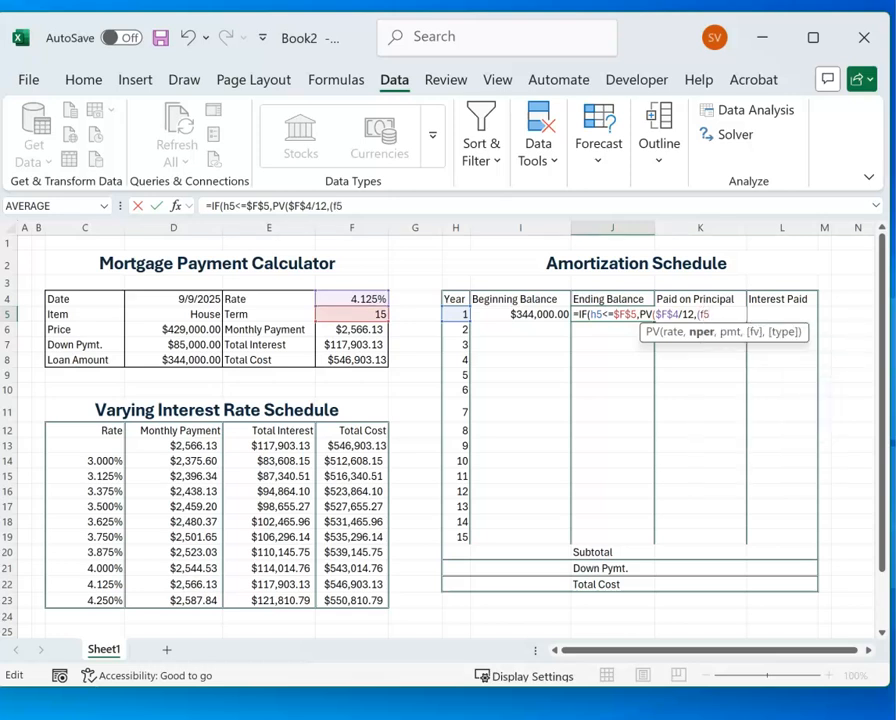
key("F4")
type("-h5)")
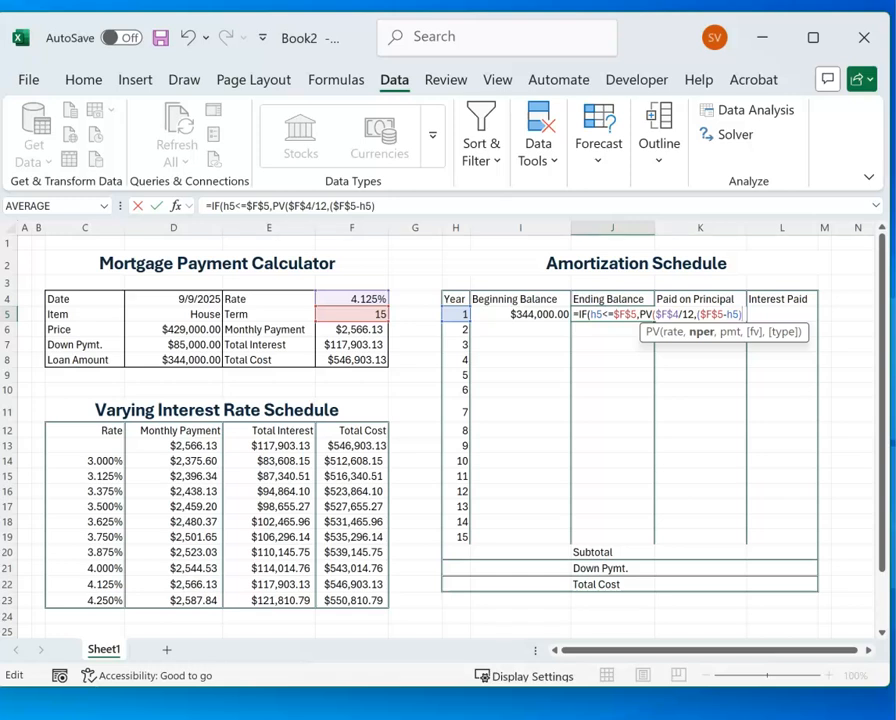
type("*12,")
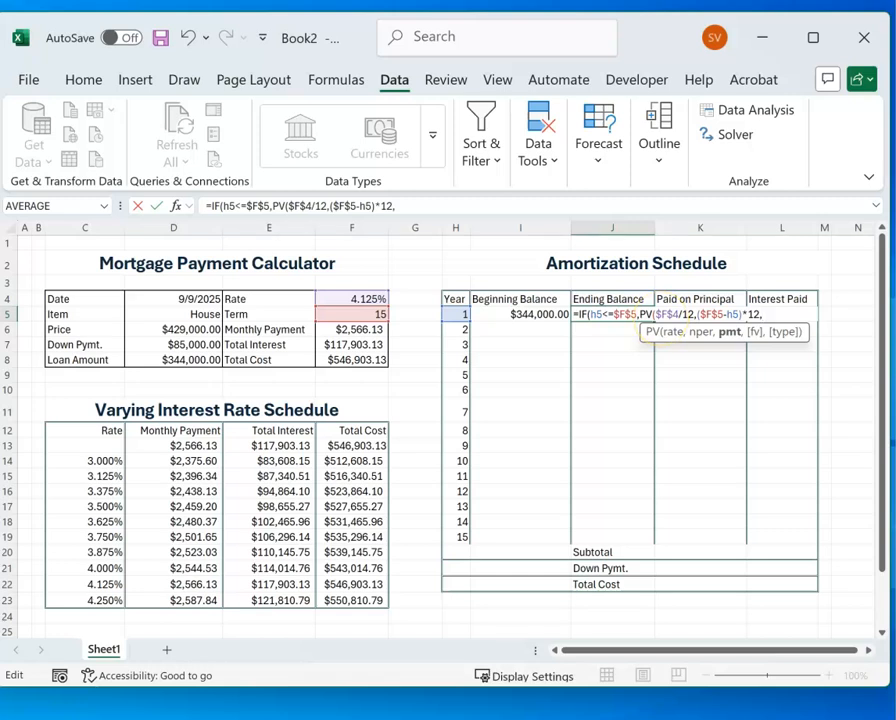
Step: Enter the negative monthly payment -$F$6 as the PV payment argument in J5 and close the PV function
type("f")
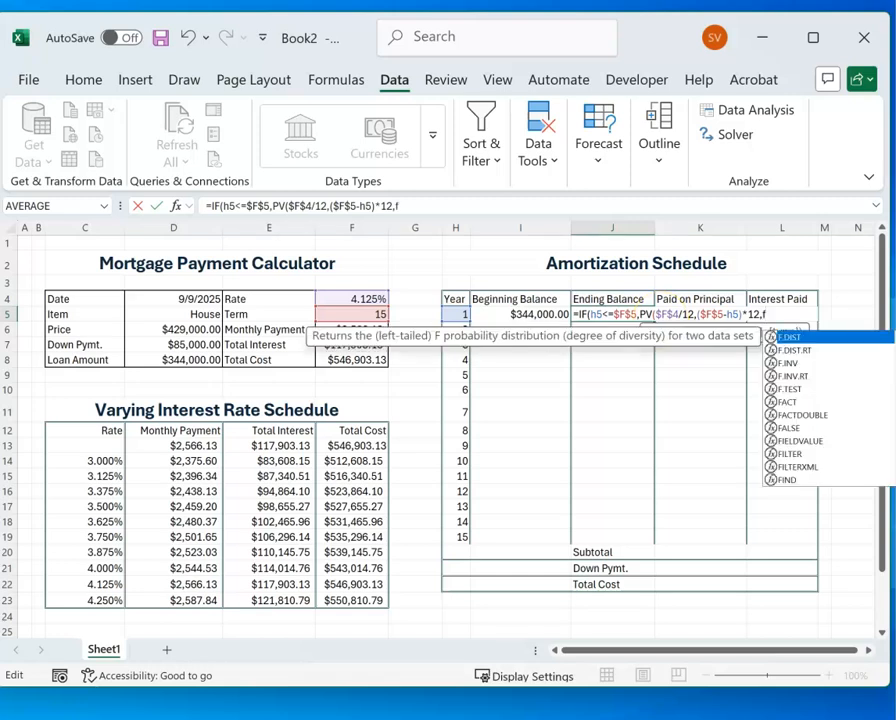
type("6")
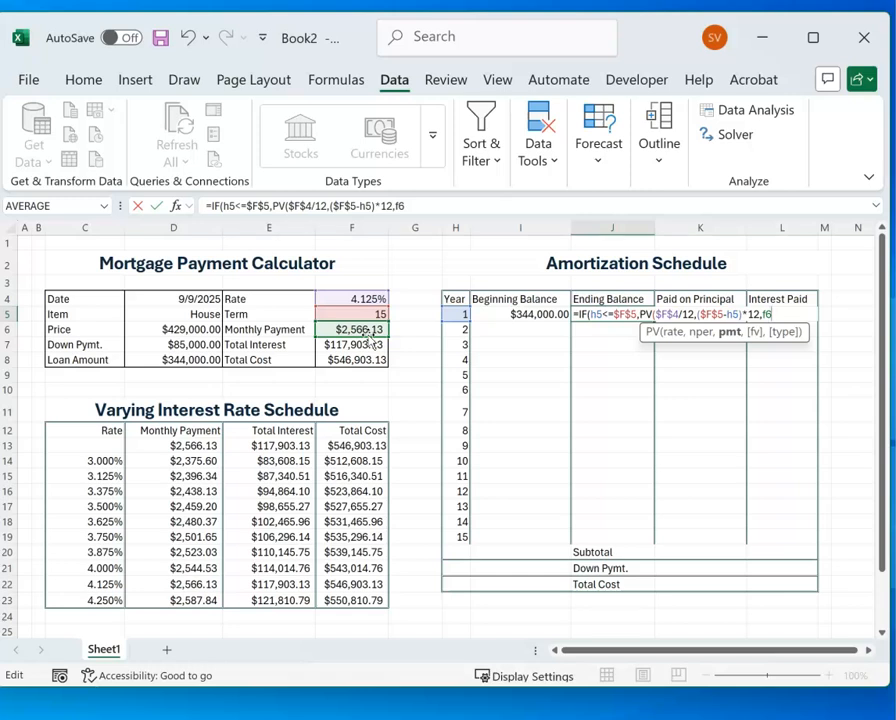
key("F4")
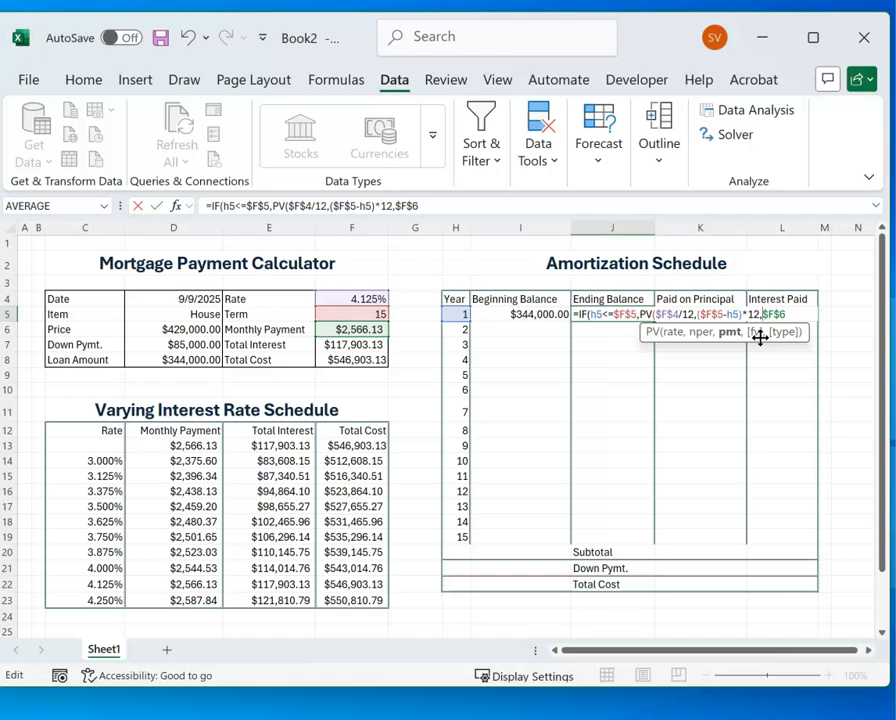
type("-")
left_click(791, 314)
type("0")
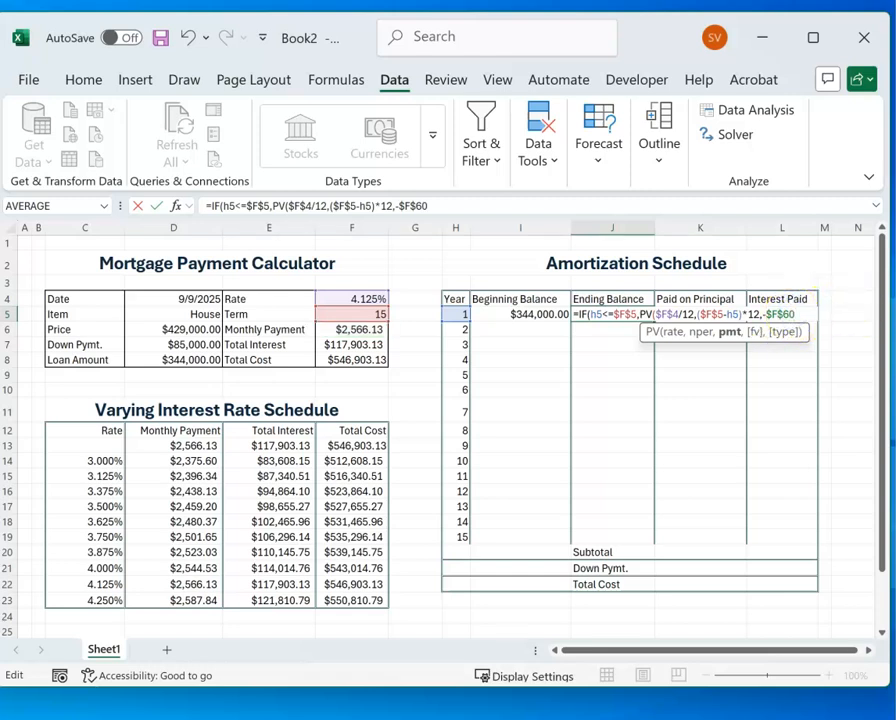
key("BackSpace")
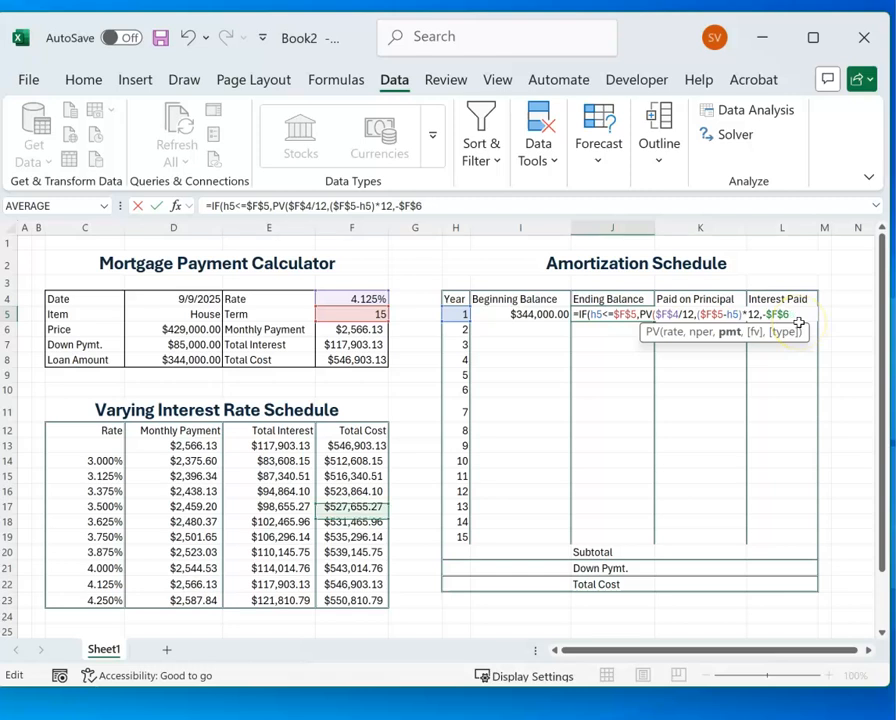
type(")")
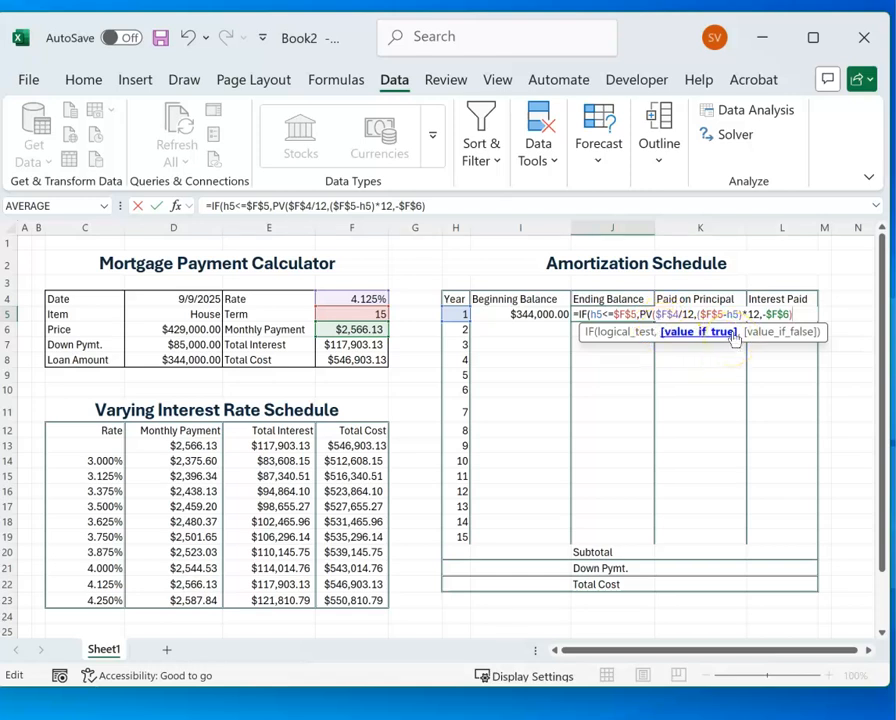
Step: Set the IF's value if false to 0 and commit the J5 formula, accepting the proposed closing-parenthesis correction
type(",")
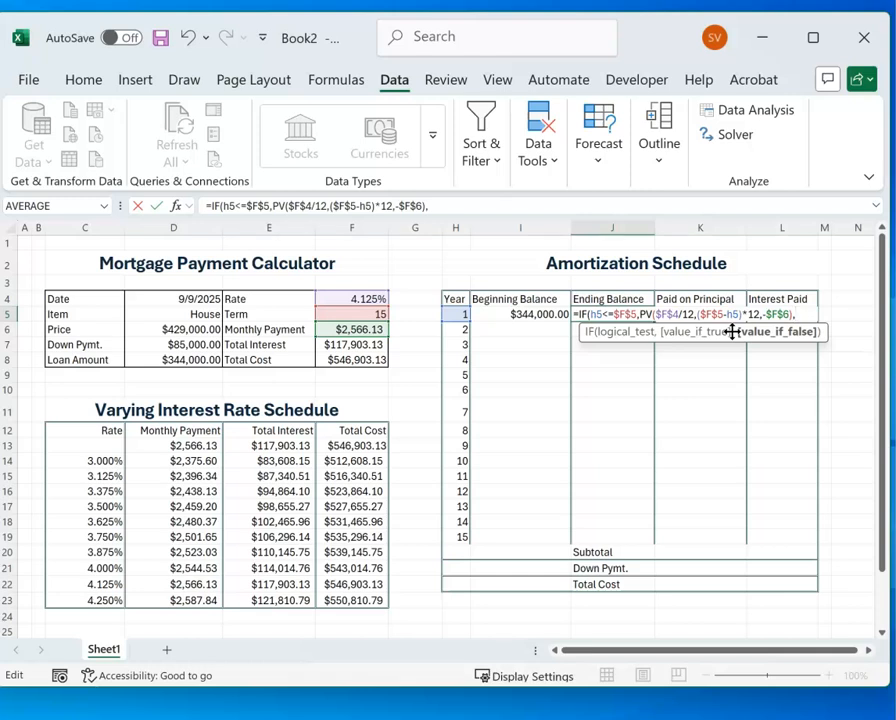
type("0")
key("Return")
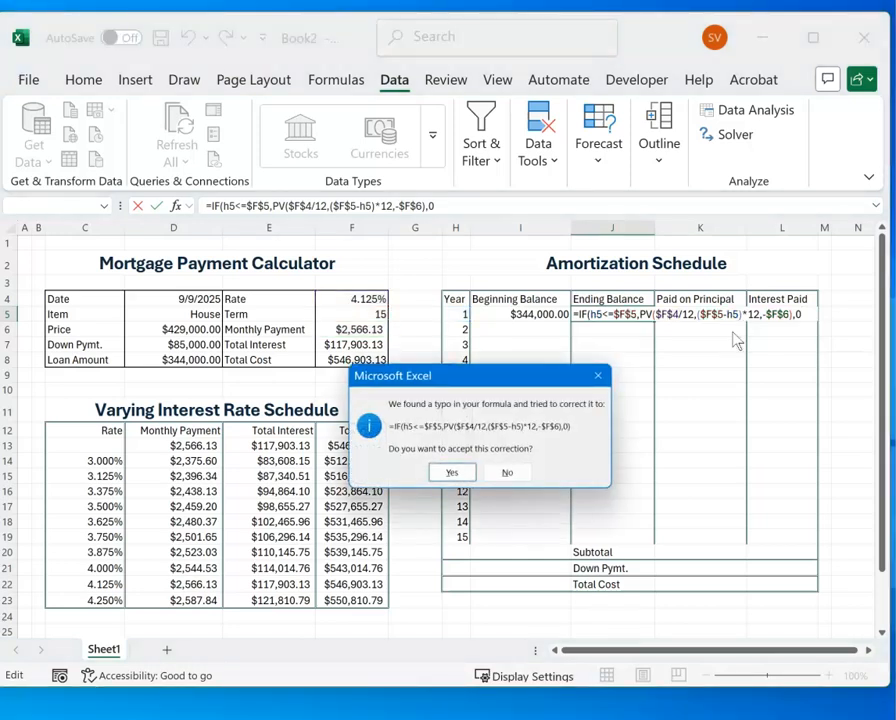
left_click(453, 474)
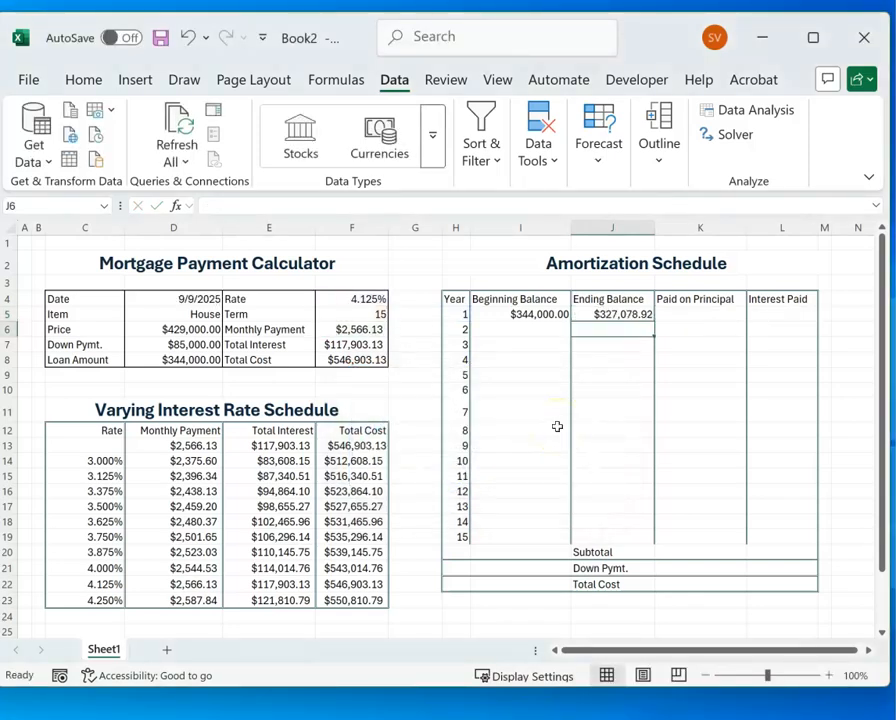
left_click(626, 314)
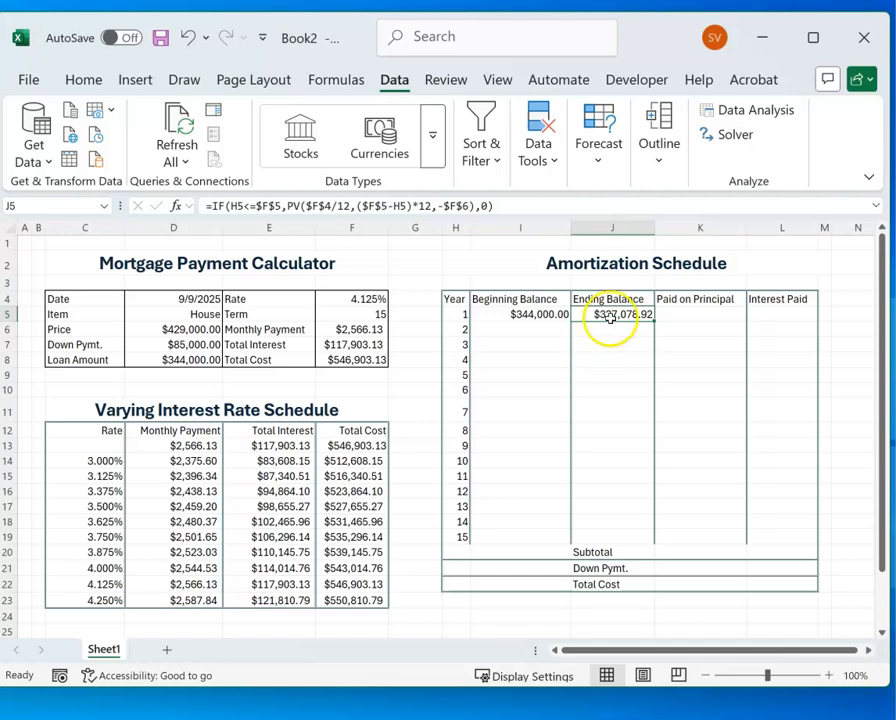
Step: Calculate the year 1 Paid on Principal in cell K5 with =I5-J5
left_click(678, 315)
type("=")
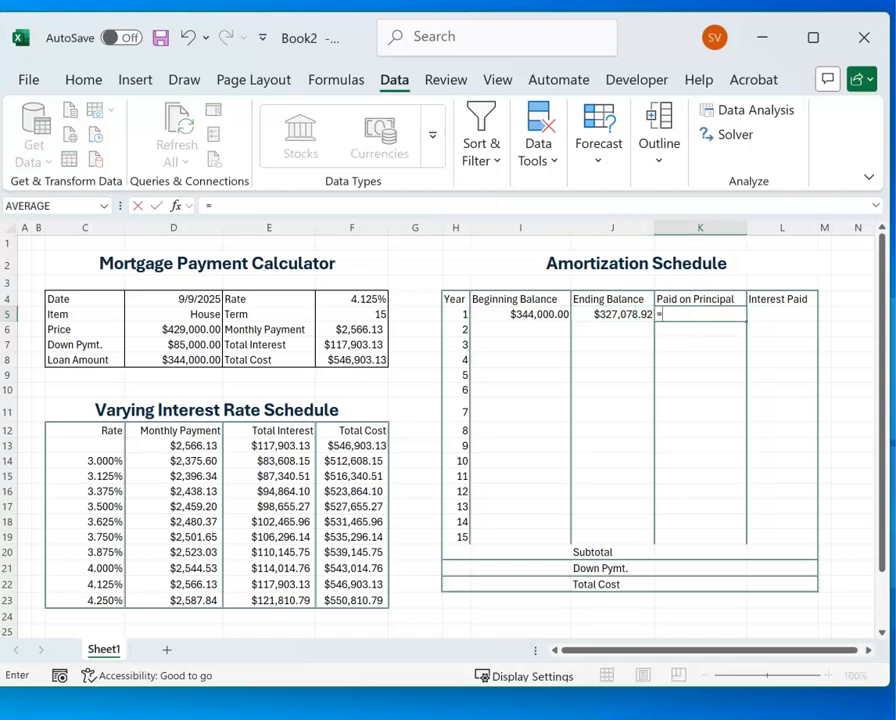
type("i5-")
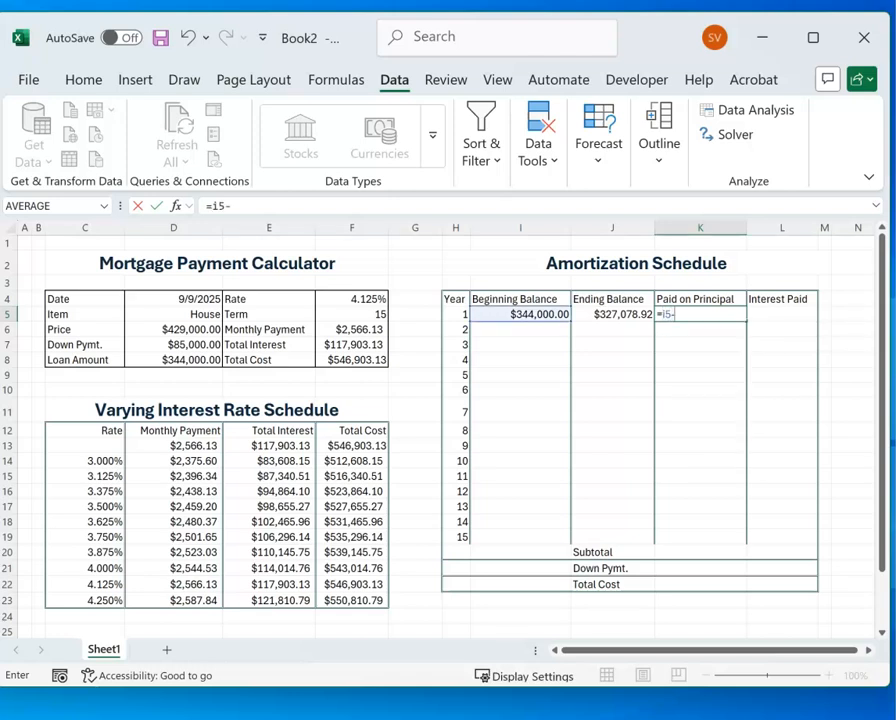
type("j5")
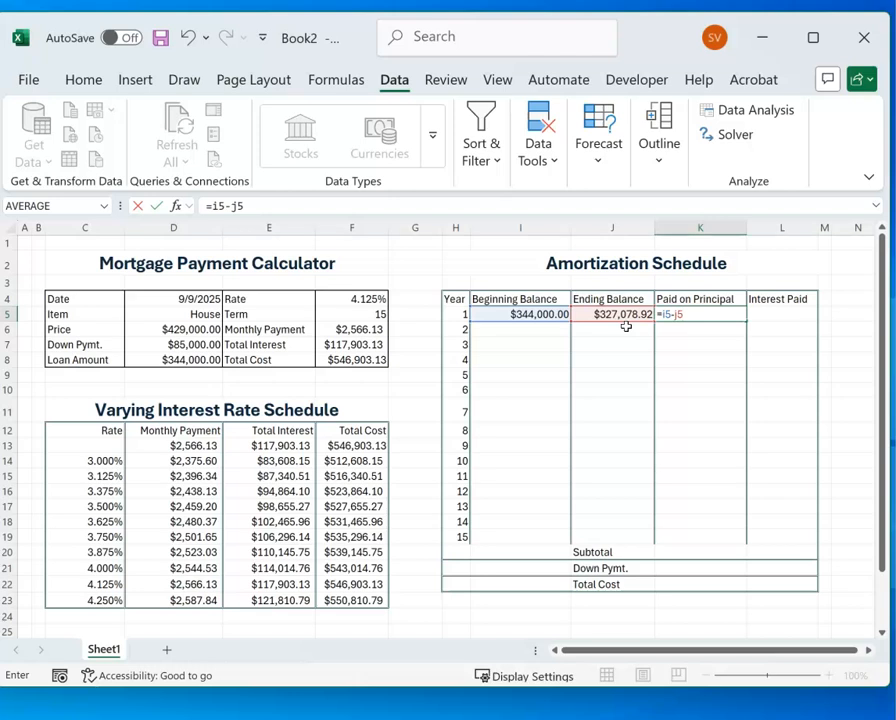
key("Return")
Step: Start the year 1 Interest Paid formula in cell L5 as an IF function with the logical test I5>0
left_click(766, 316)
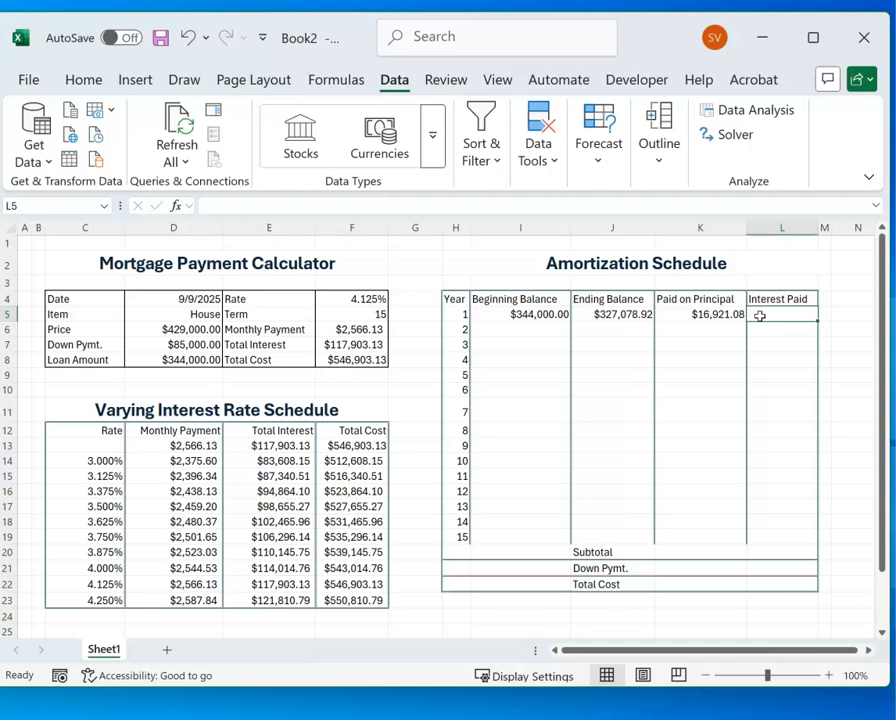
left_click(760, 315)
type("=")
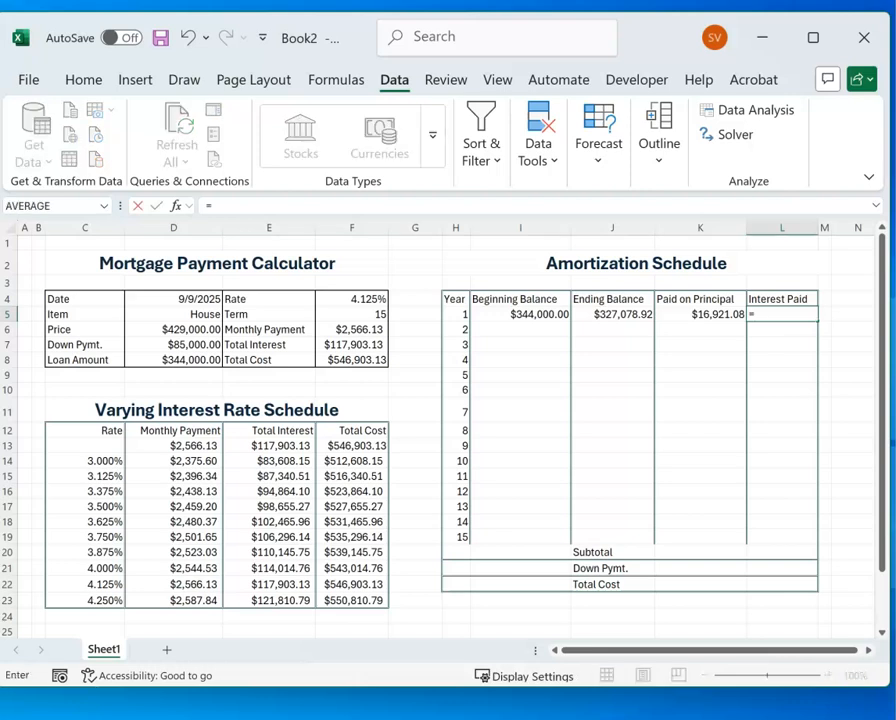
type("IF")
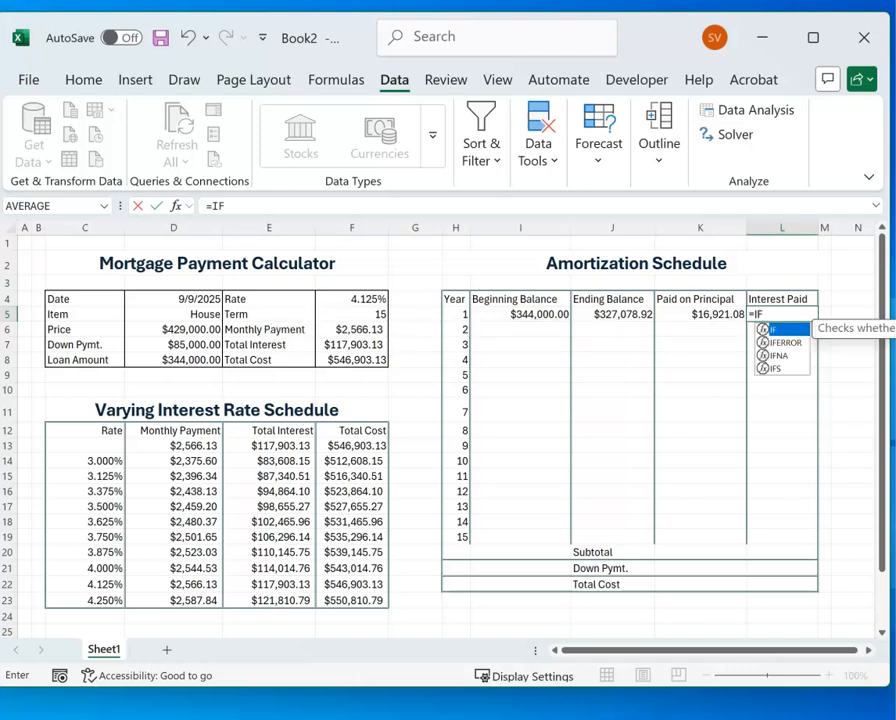
type("(")
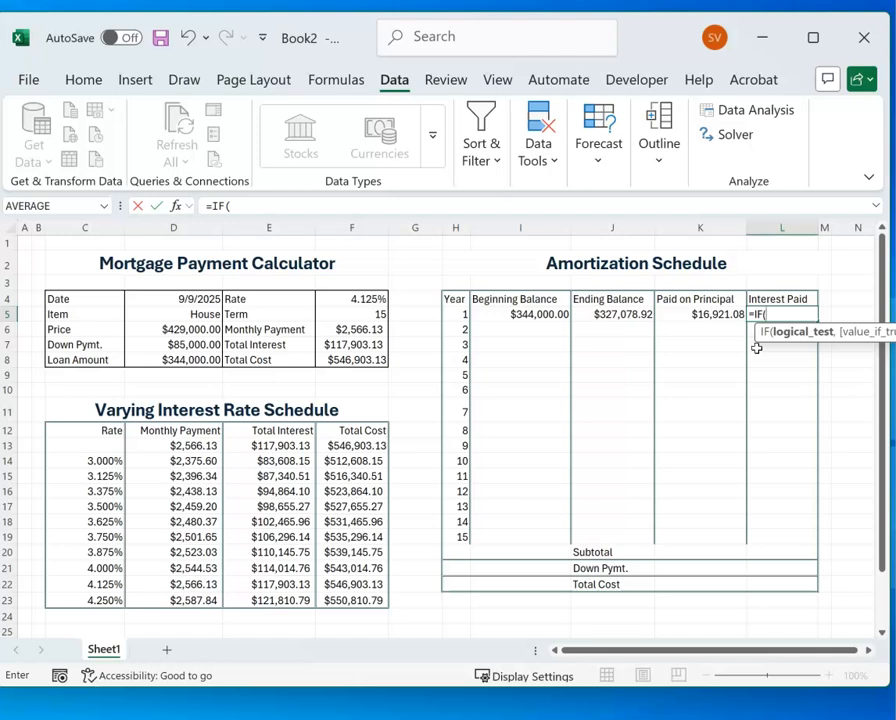
type("i")
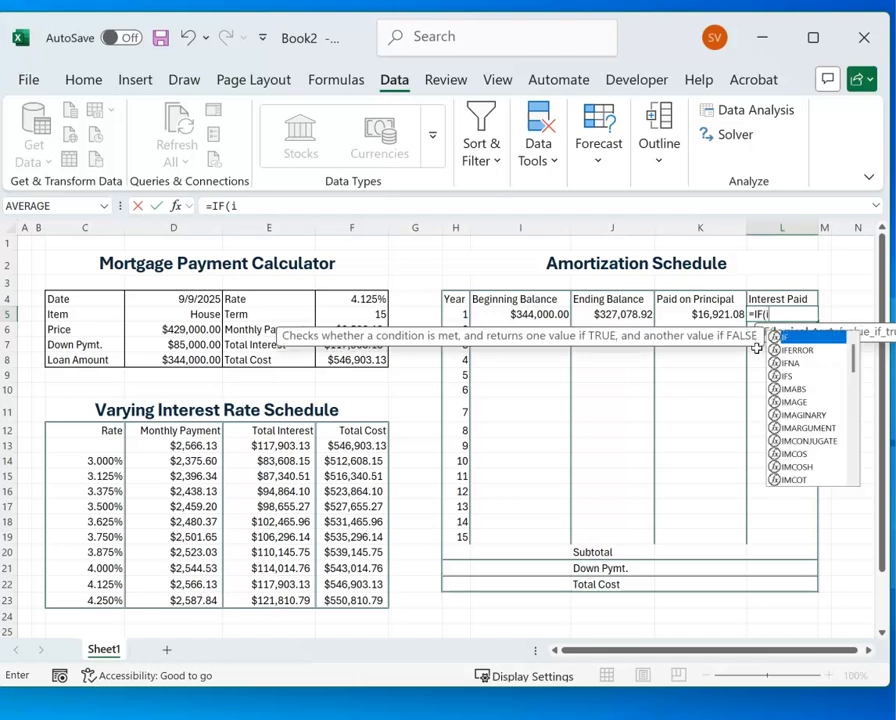
type("5>0")
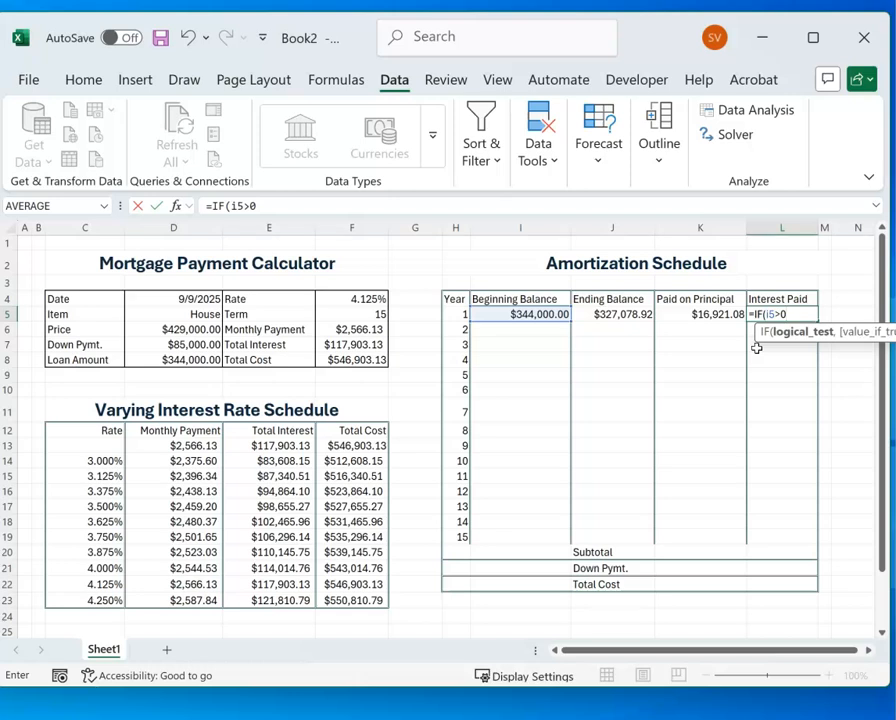
type(",")
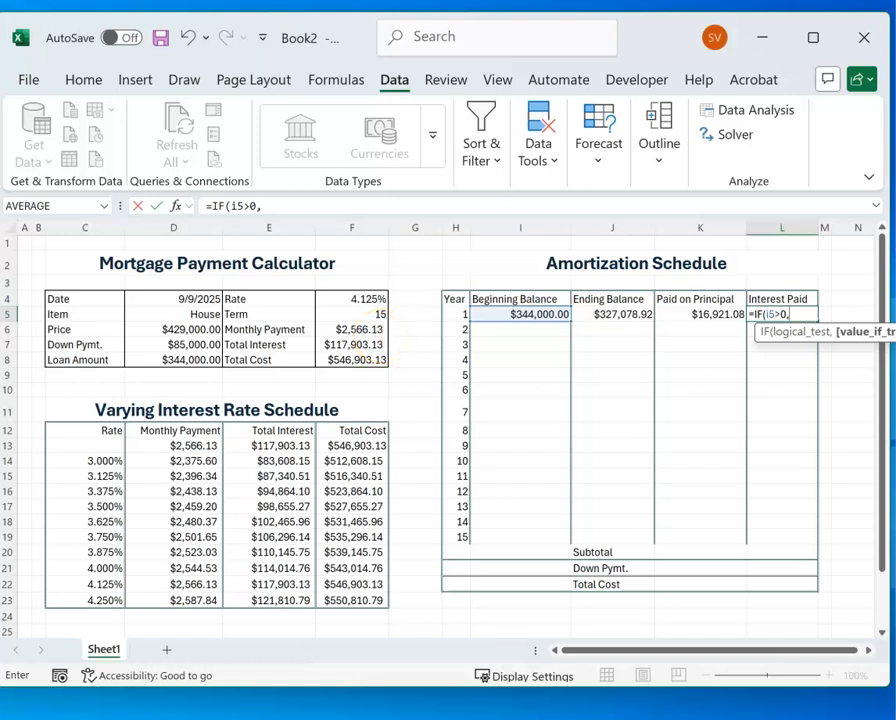
Step: Enter the yearly payment F6*12 as the value if true in the L5 formula, correcting the missing multiplication sign
type("f6")
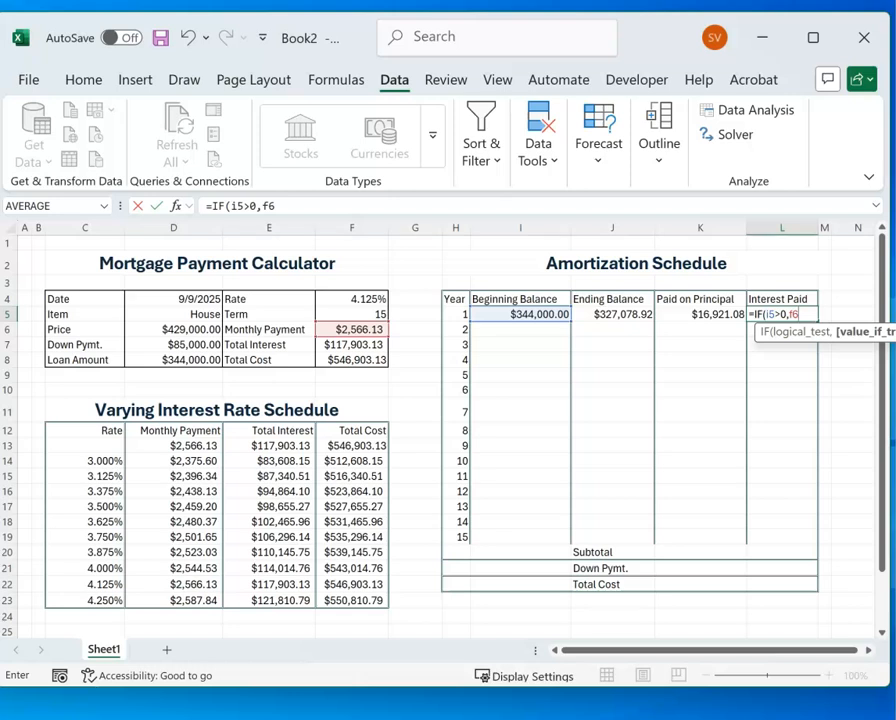
type("12")
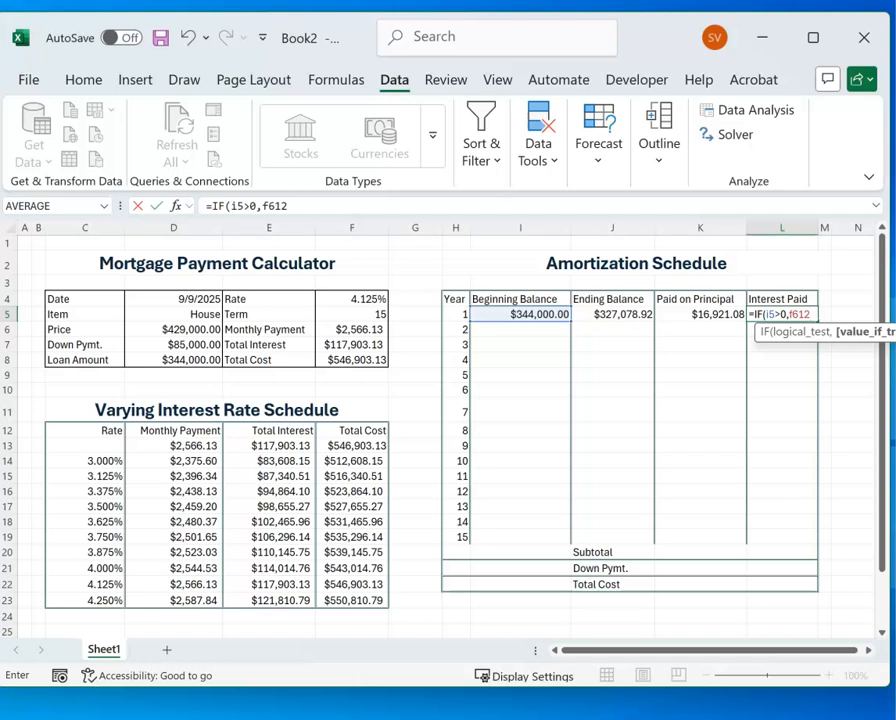
key("Left")
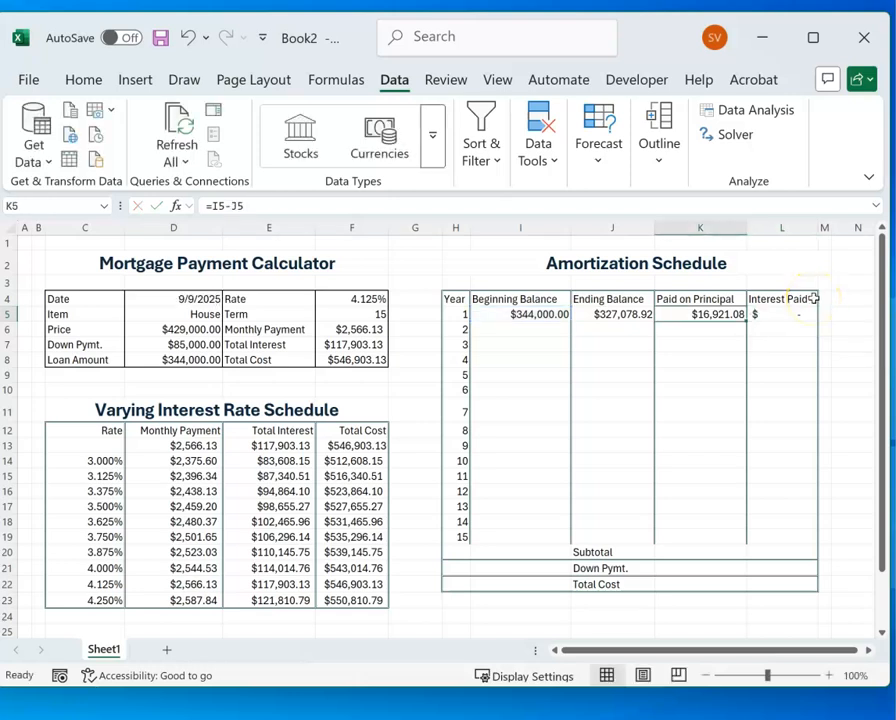
left_click(778, 315)
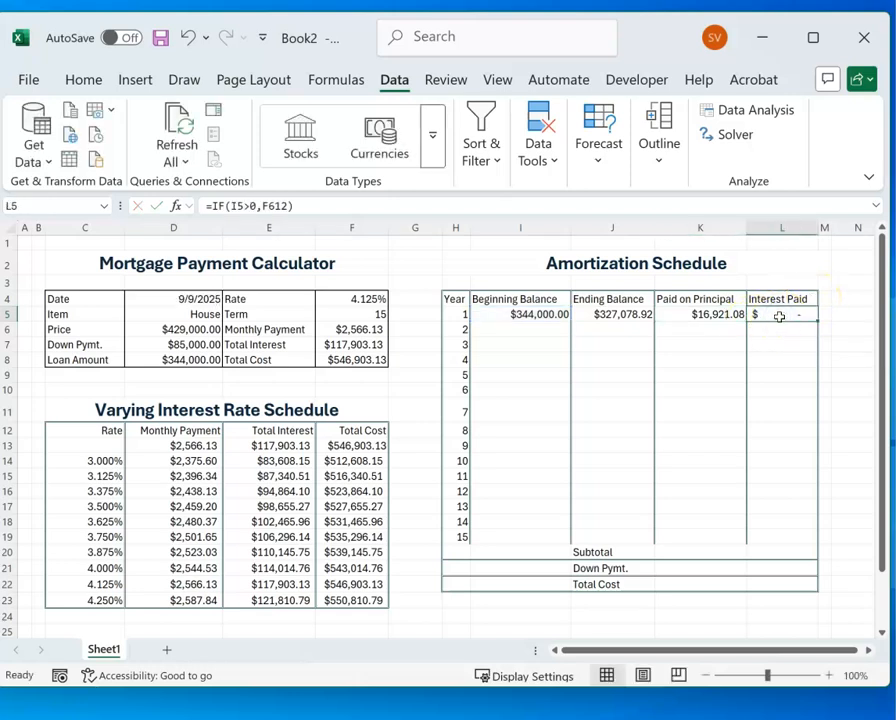
left_click(280, 206)
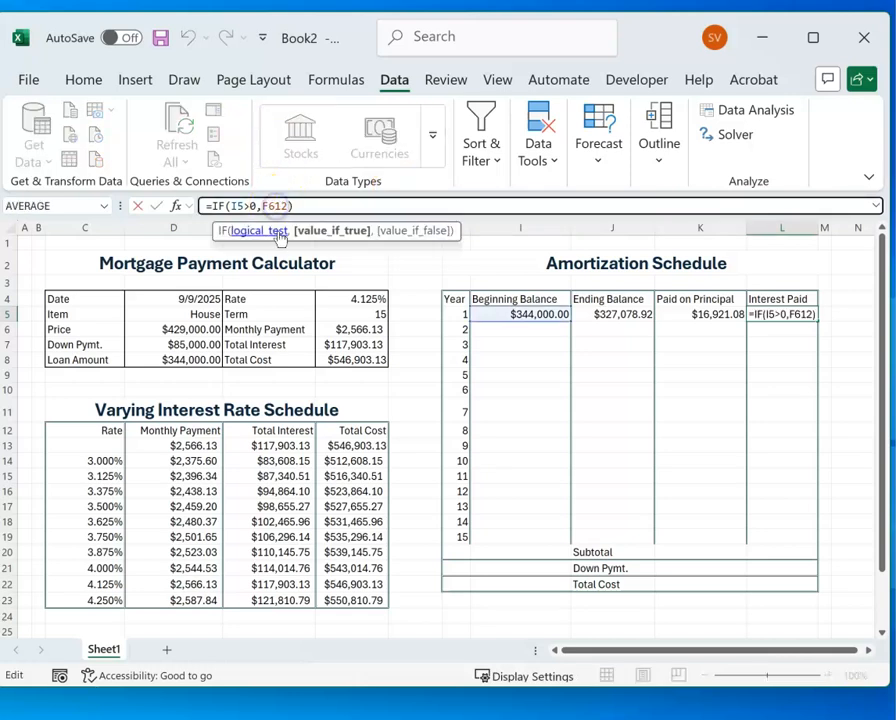
key("BackSpace")
key("BackSpace")
type("*12")
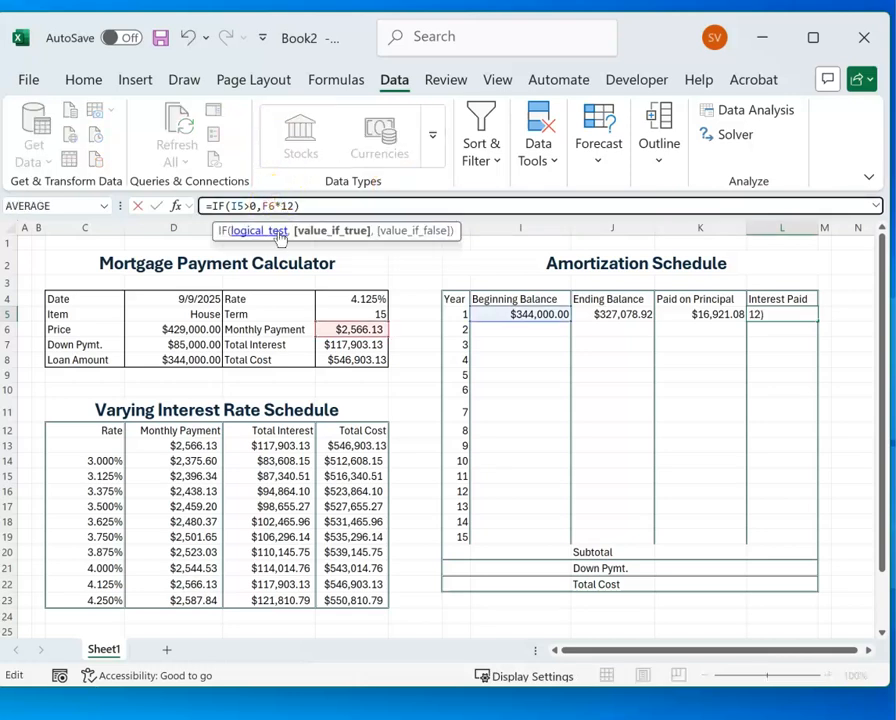
Step: Subtract K5 from the yearly payment in the L5 formula and make the monthly payment reference absolute as $F$6
left_click(313, 203)
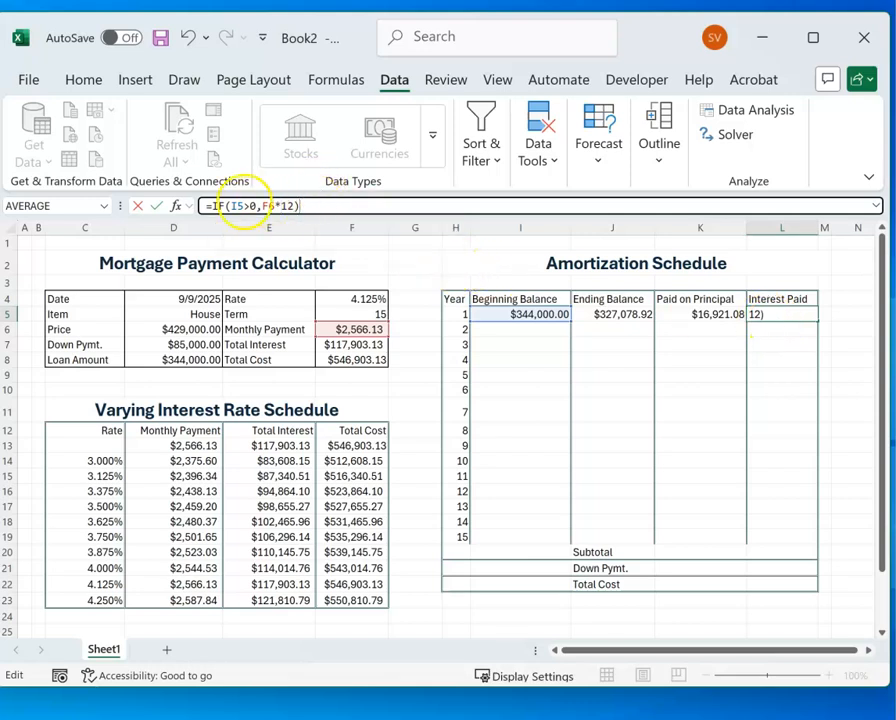
left_click(290, 205)
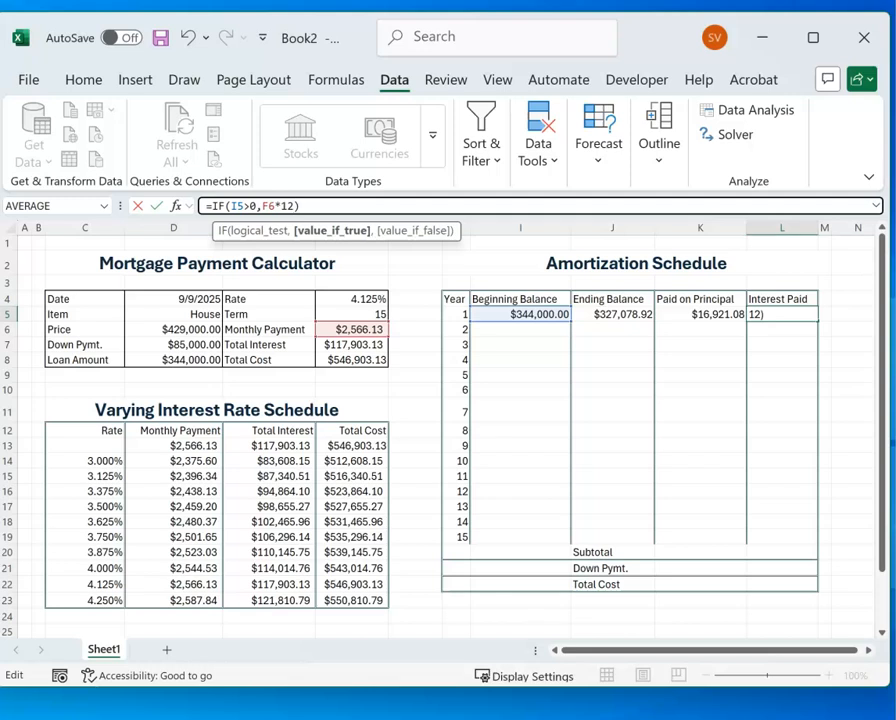
type("-k5")
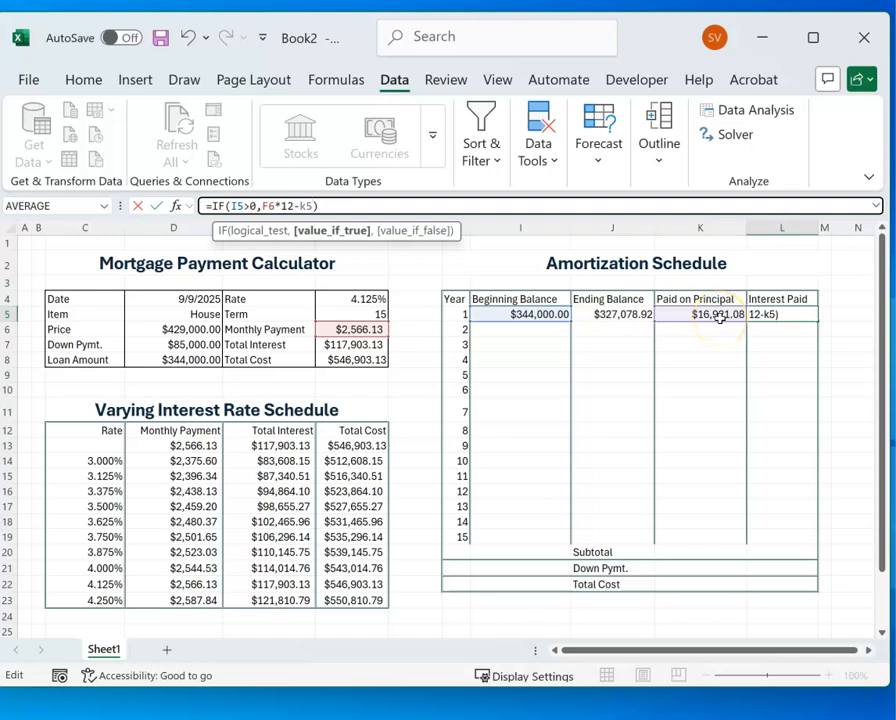
left_click(265, 205)
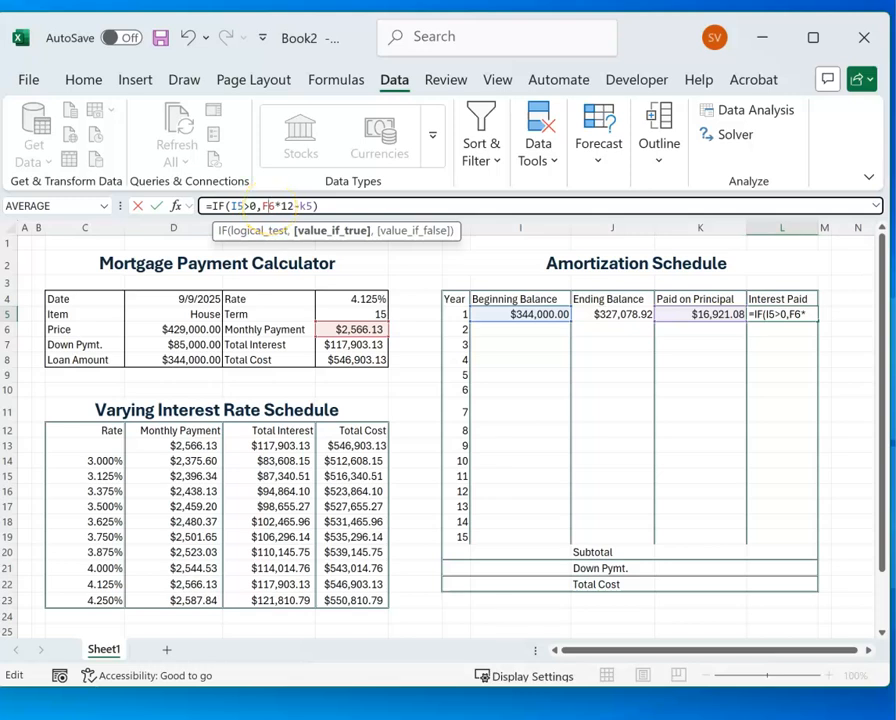
key("F4")
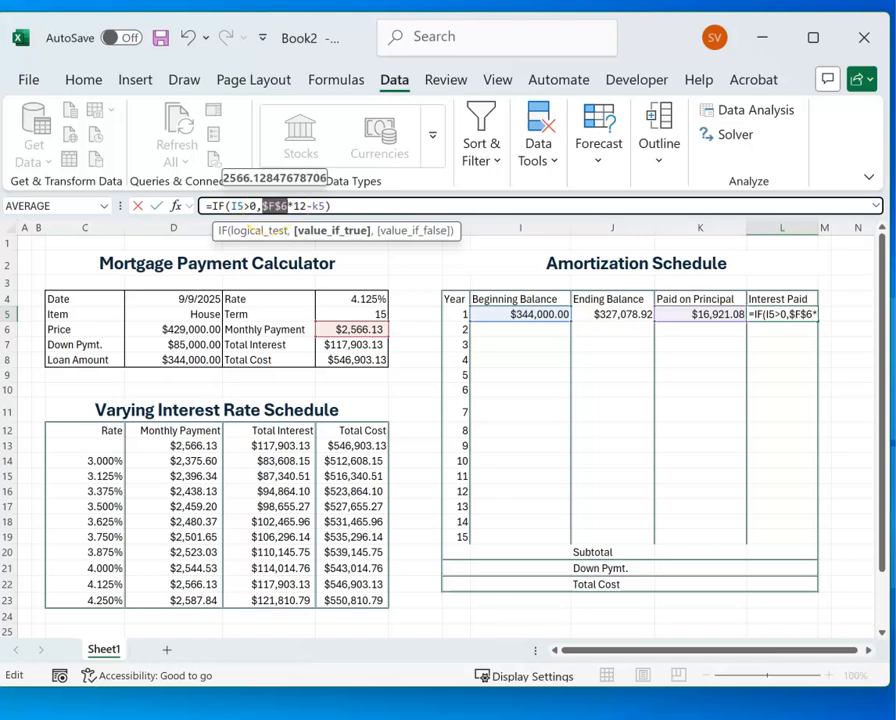
Step: Set the IF's value if false to 0 in L5 and commit the Interest Paid formula
left_click(326, 206)
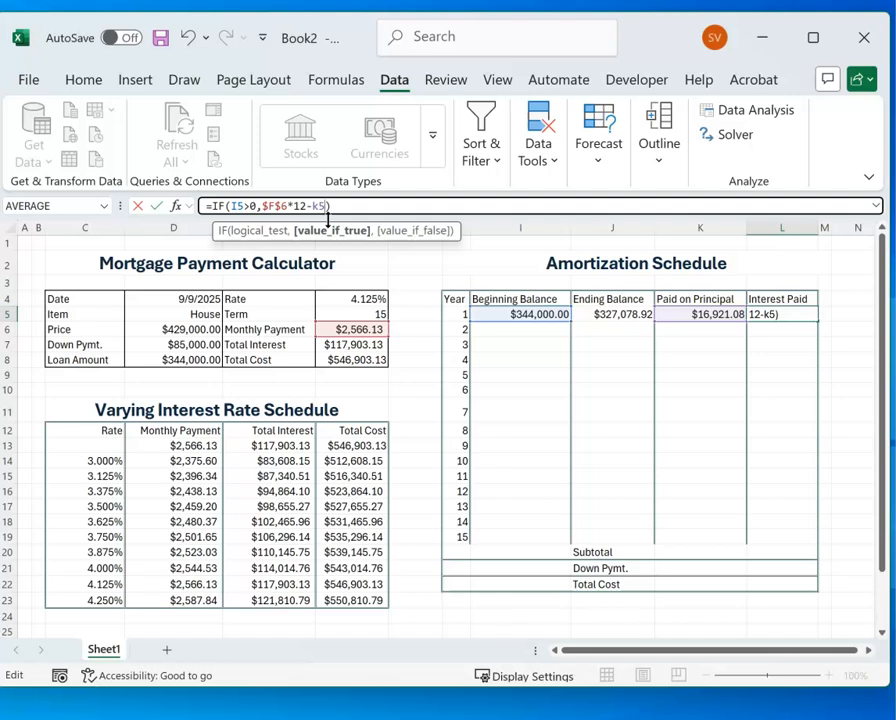
type(",")
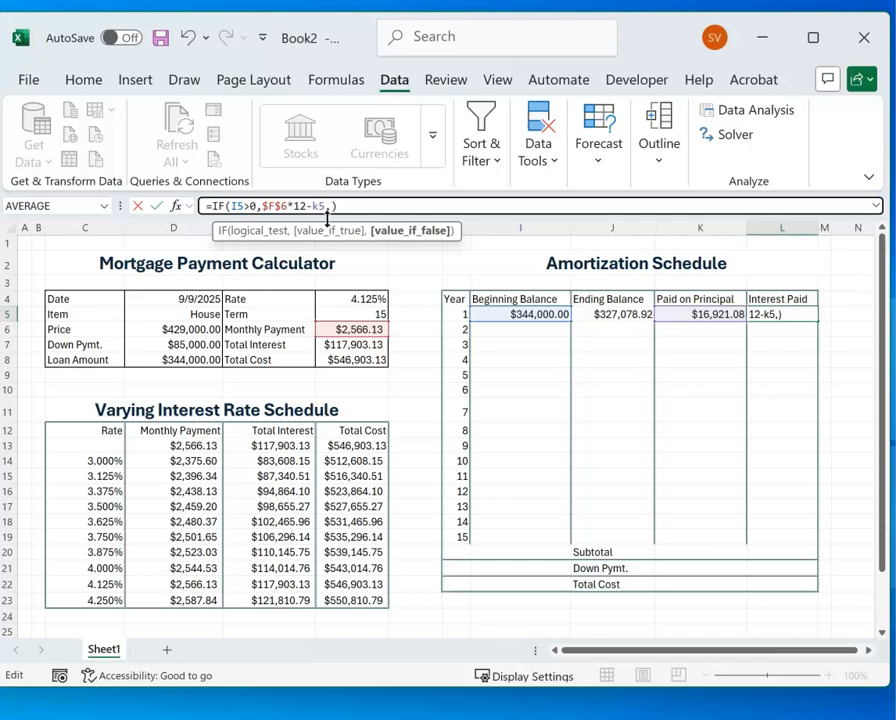
type("0")
key("Return")
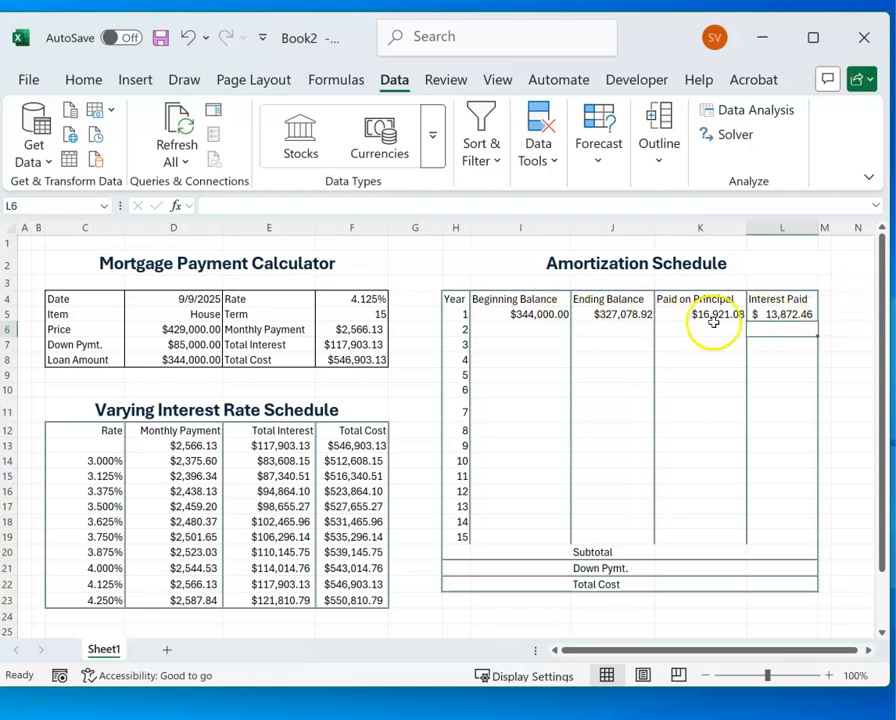
Step: Link the year 2 Beginning Balance in cell I6 to the year 1 Ending Balance with =J5
left_click(531, 334)
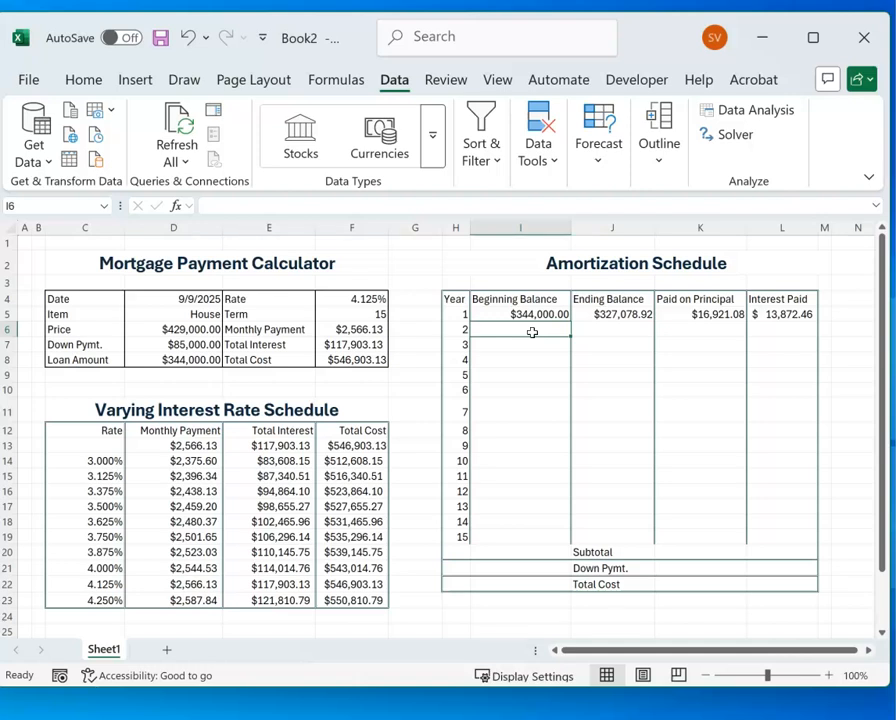
left_click(536, 315)
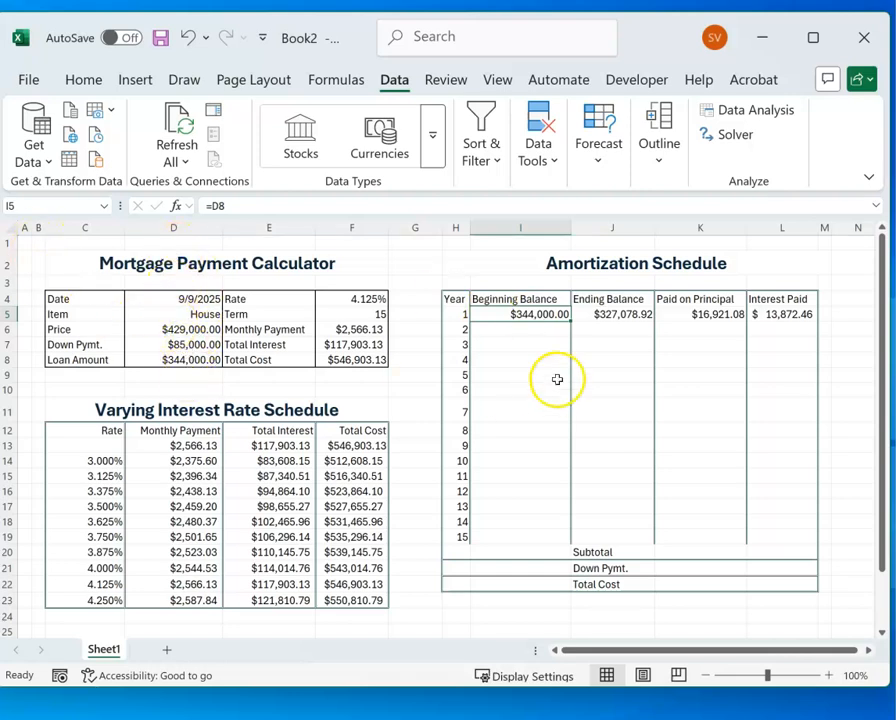
left_click(532, 332)
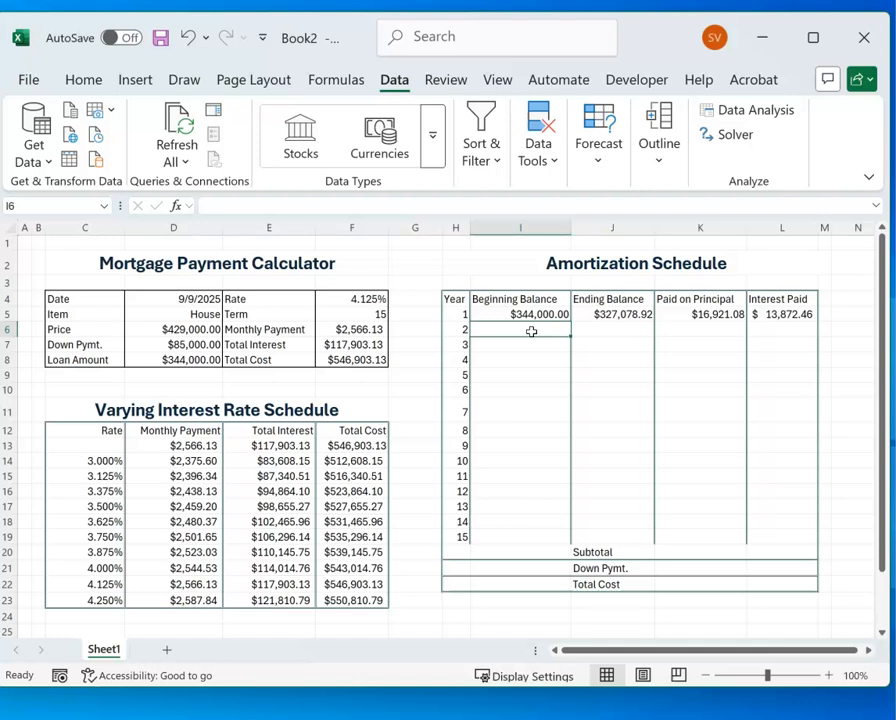
type("=")
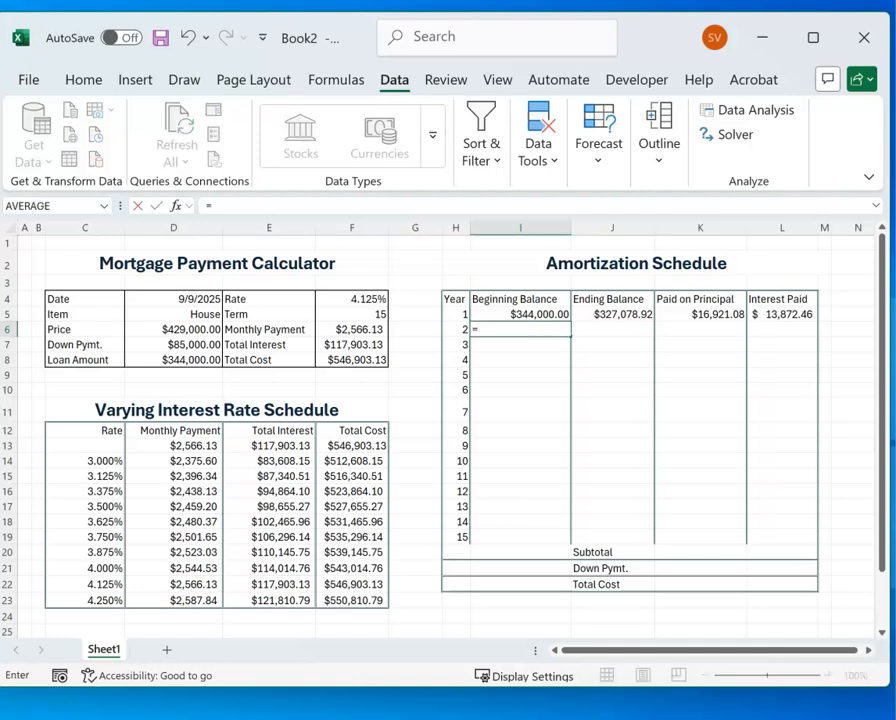
type("j5")
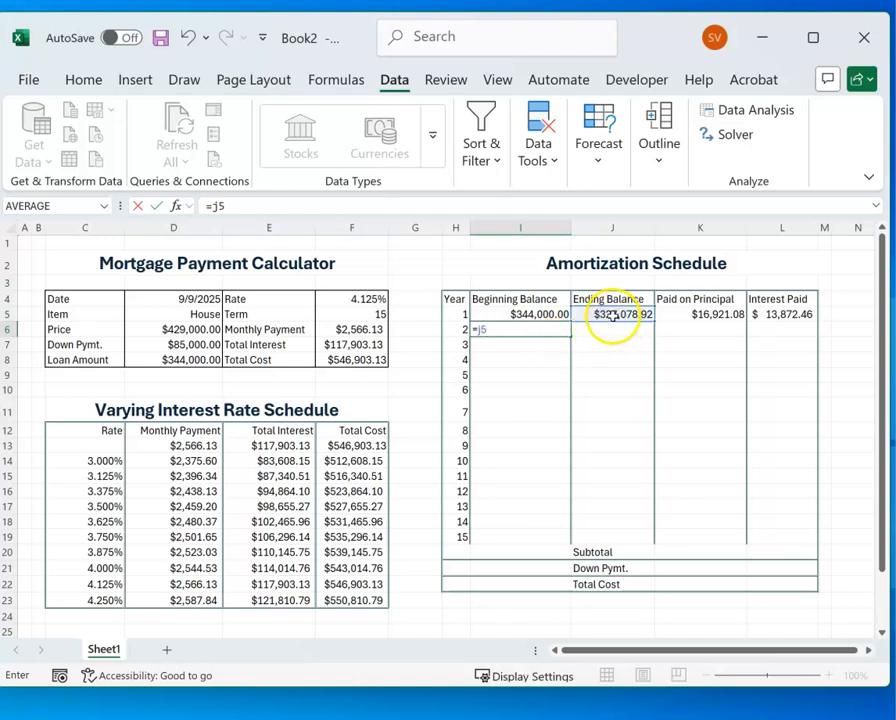
key("Return")
left_click(546, 330)
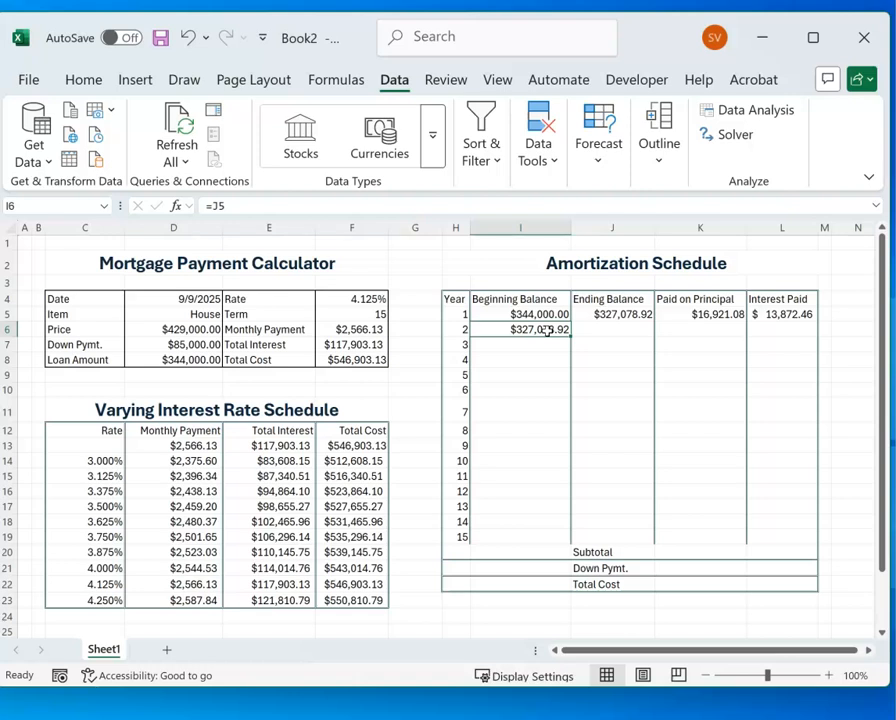
Step: Copy the year 1 Ending Balance, Paid on Principal and Interest Paid formulas from J5, K5 and L5 down to row 6
left_click(637, 315)
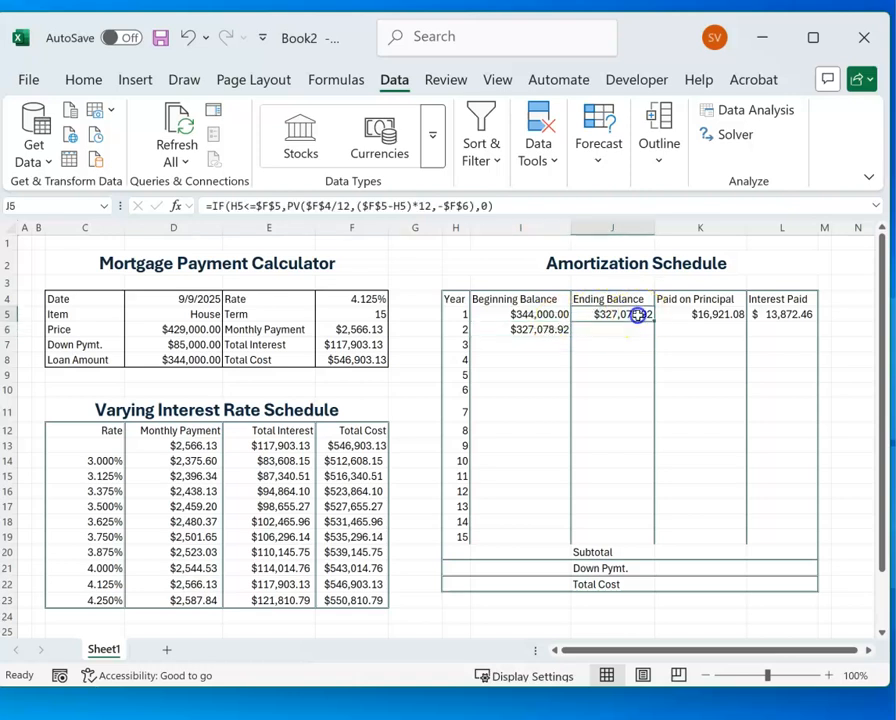
left_click(610, 314)
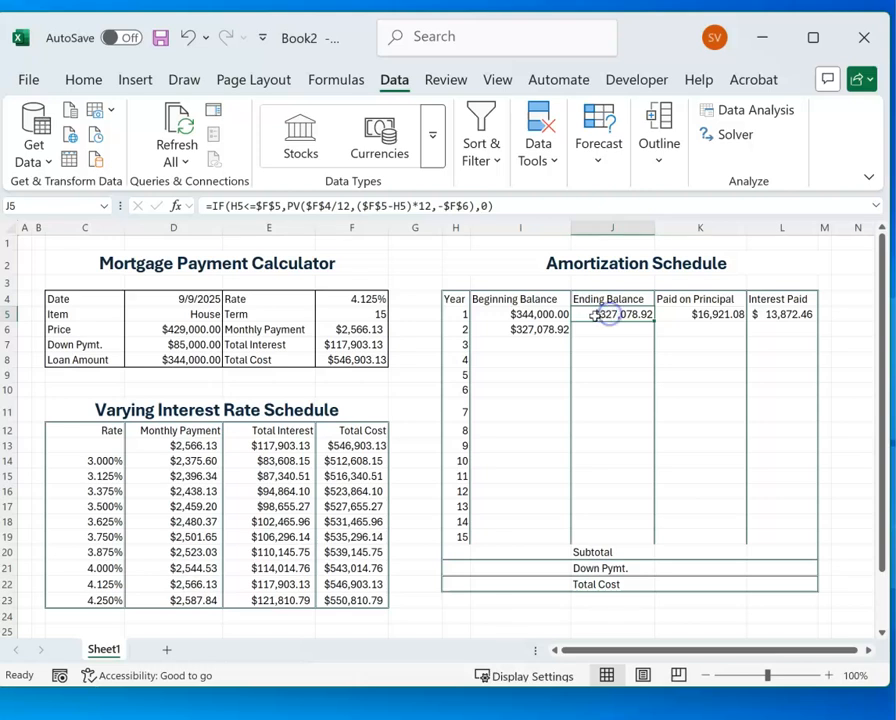
mouse_move(653, 321)
left_mouse_down()
mouse_move(650, 336)
mouse_move(658, 336)
left_mouse_up()
left_click(704, 314)
left_click_drag(745, 317, 744, 336)
left_click(776, 314)
left_click_drag(820, 322, 820, 340)
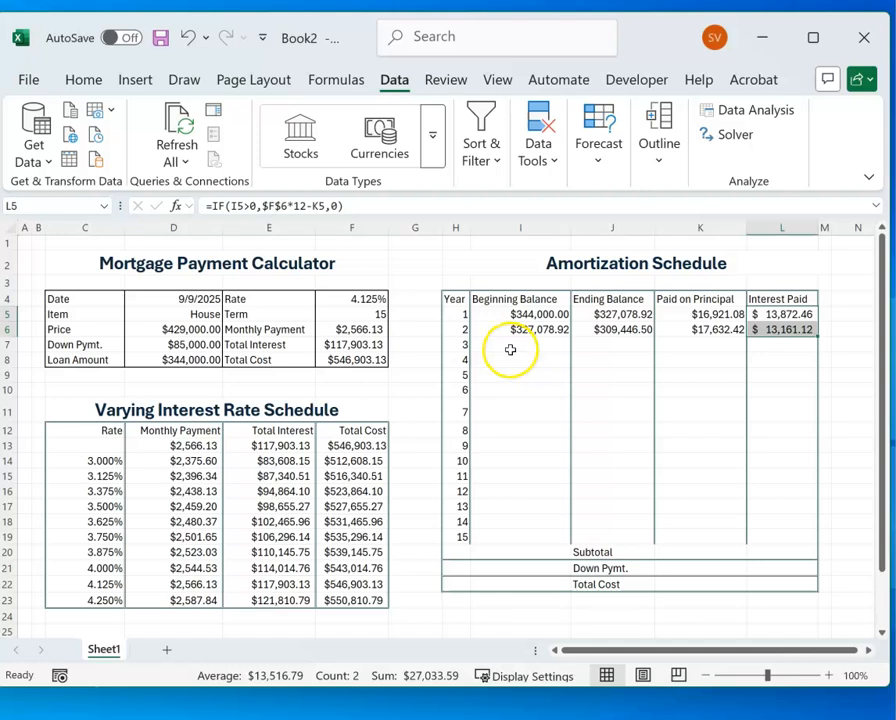
Step: Fill the year 2 formulas in I6:L6 down through year 15 in row 19
left_click_drag(512, 330, 804, 544)
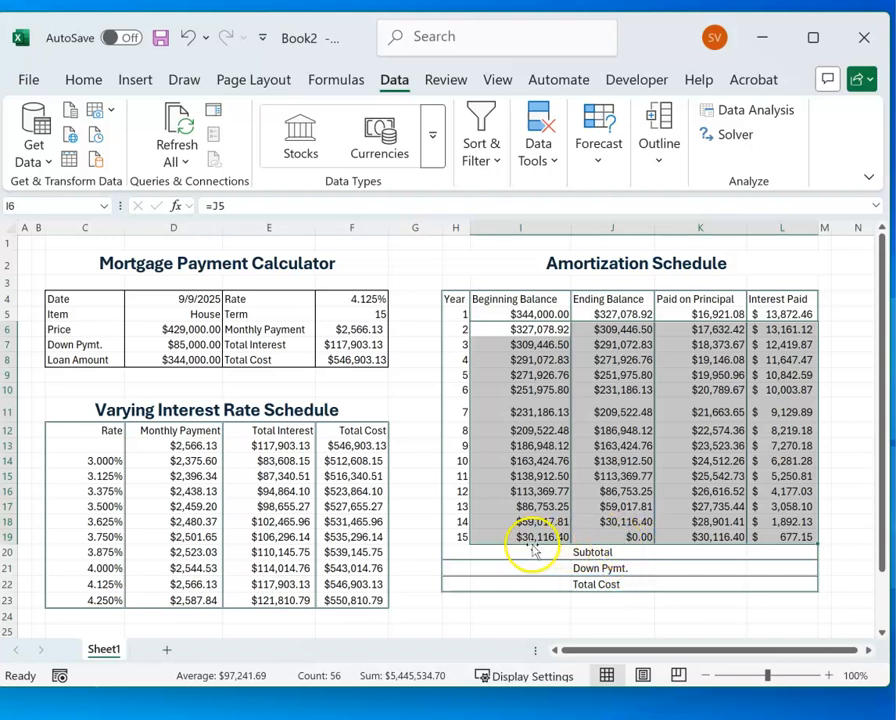
left_click(638, 538)
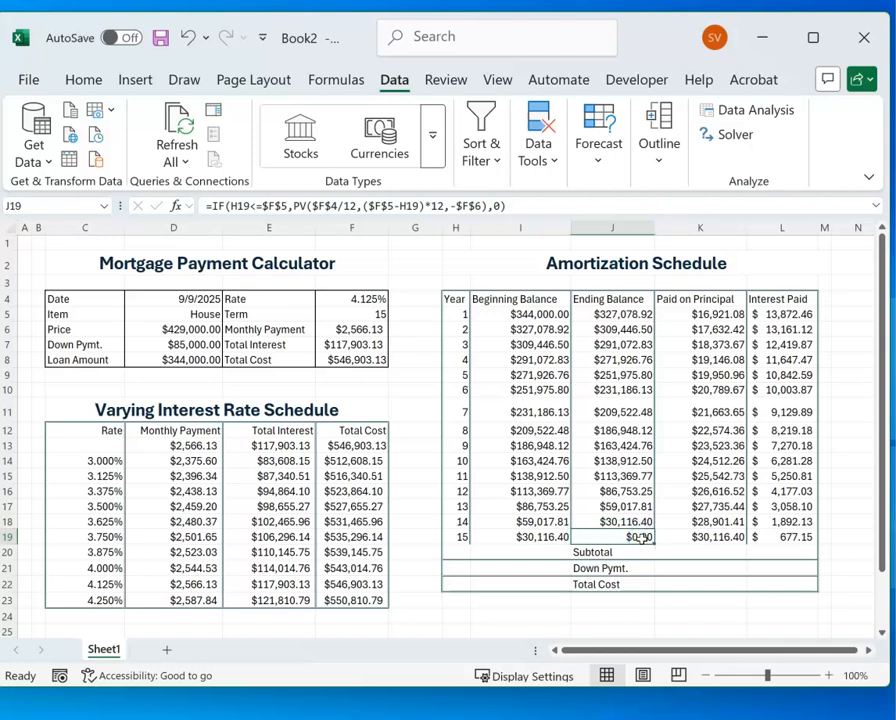